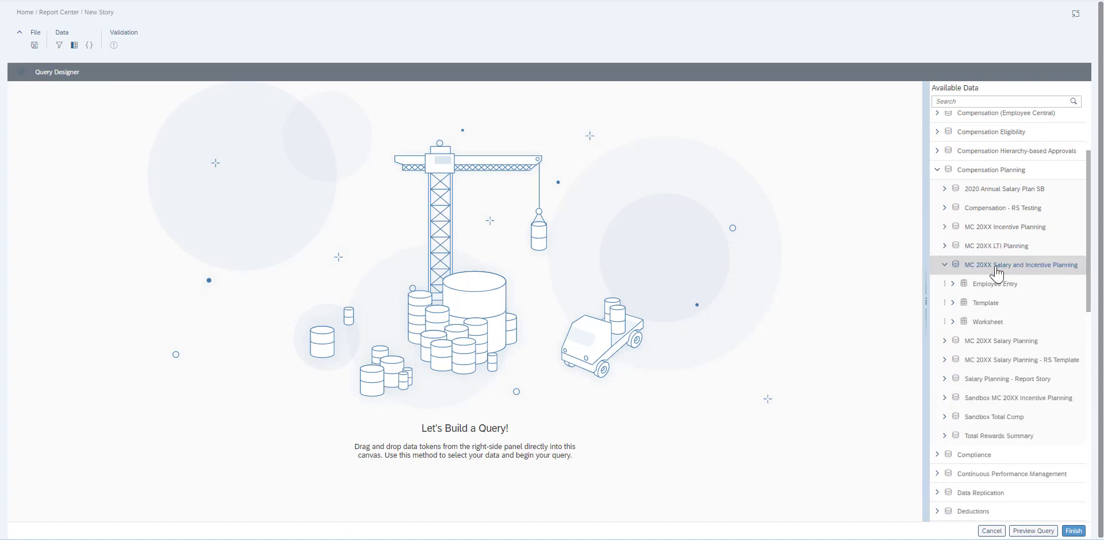
- Add the Template table of MC 20XX Salary and Incentive Planning to the query and show its related tables
drag(986, 302, 155, 180)
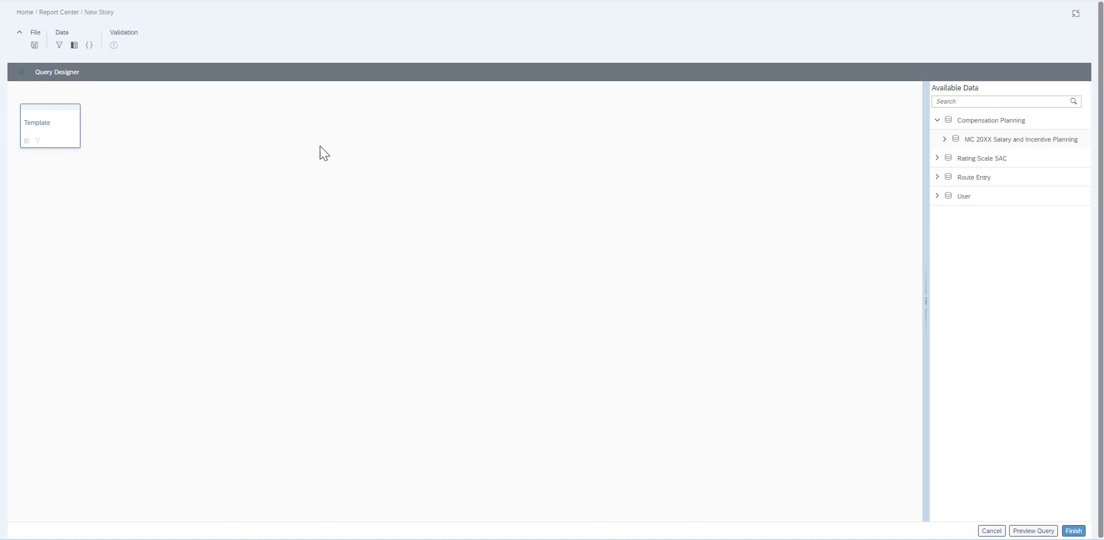
click(59, 131)
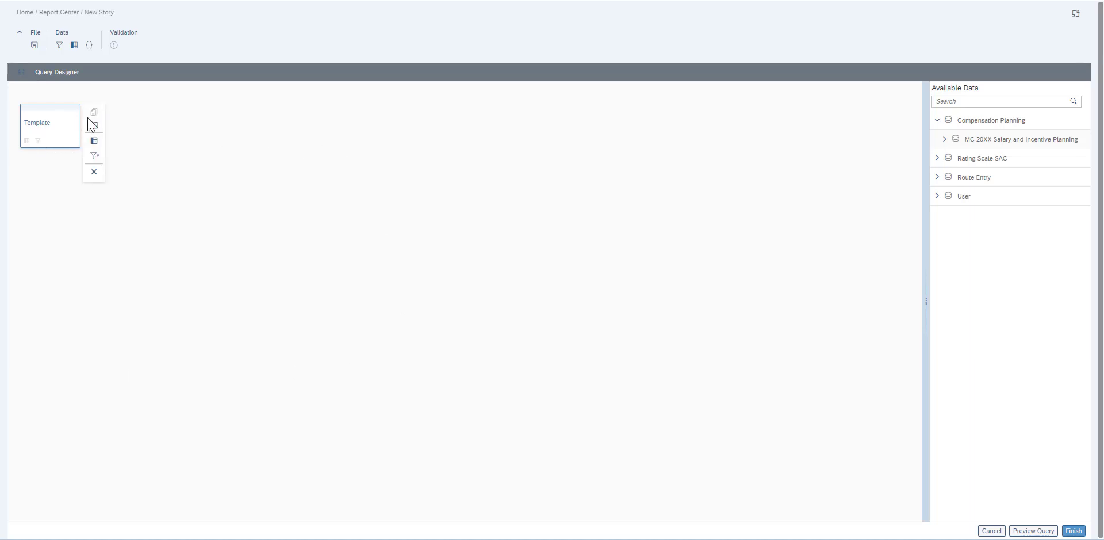
click(96, 129)
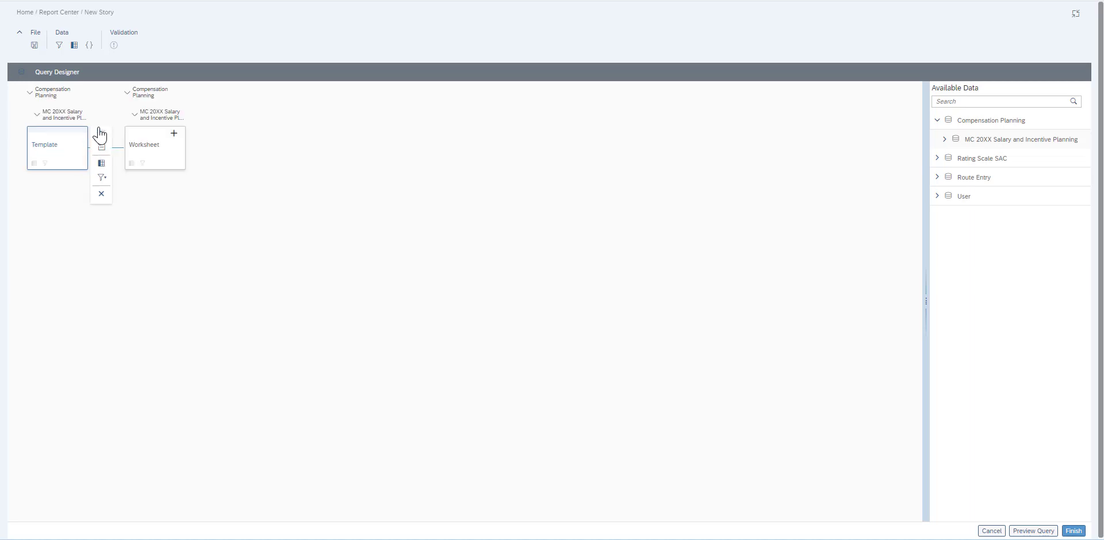
- Join the Worksheet table to Template by including its Document ID column in the query
click(156, 148)
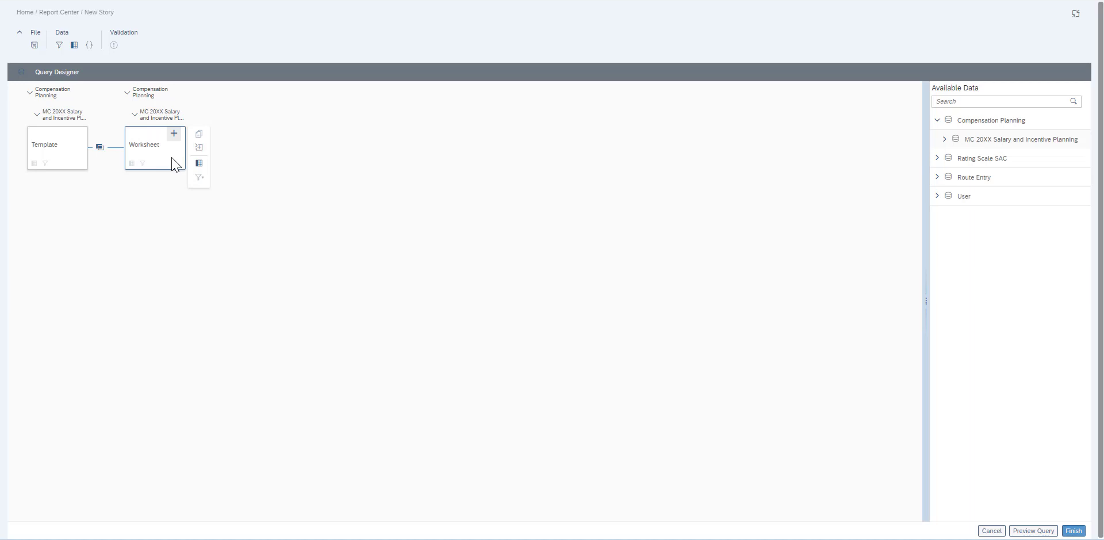
click(201, 163)
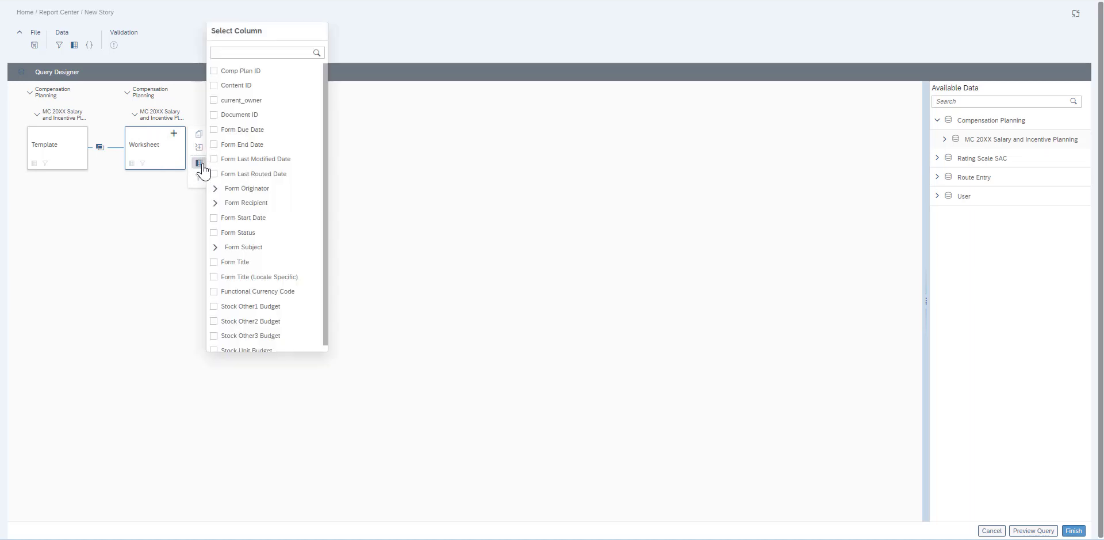
click(214, 108)
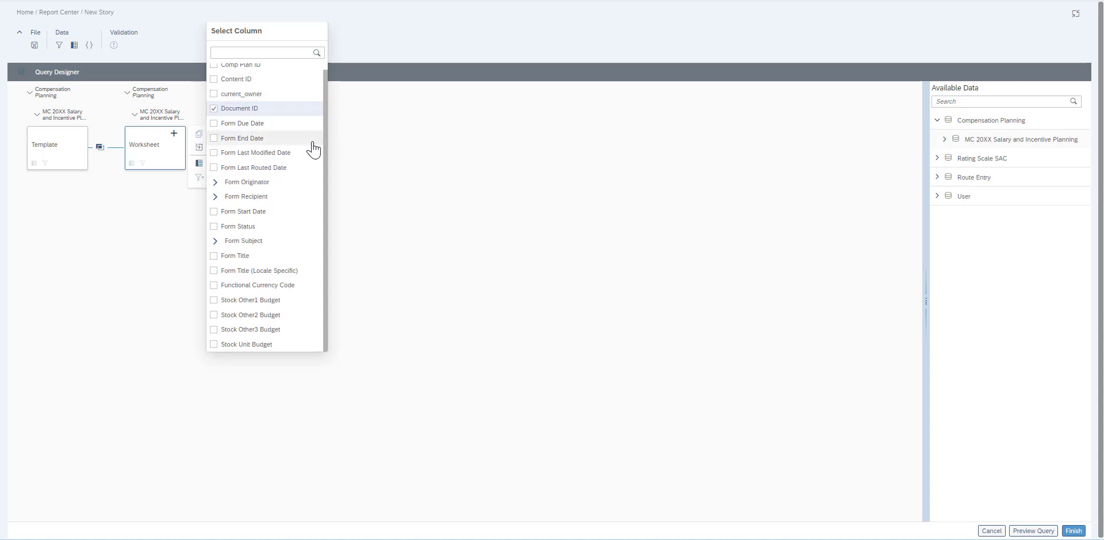
click(379, 205)
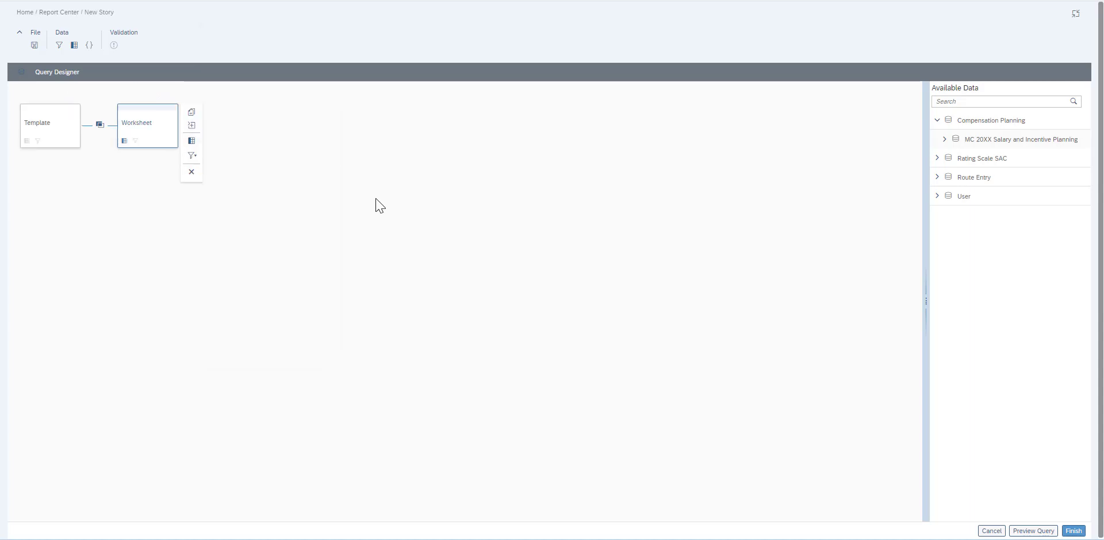
- Show the tables related to Worksheet and include Employee Entry's first Country column, Department and Division
click(194, 127)
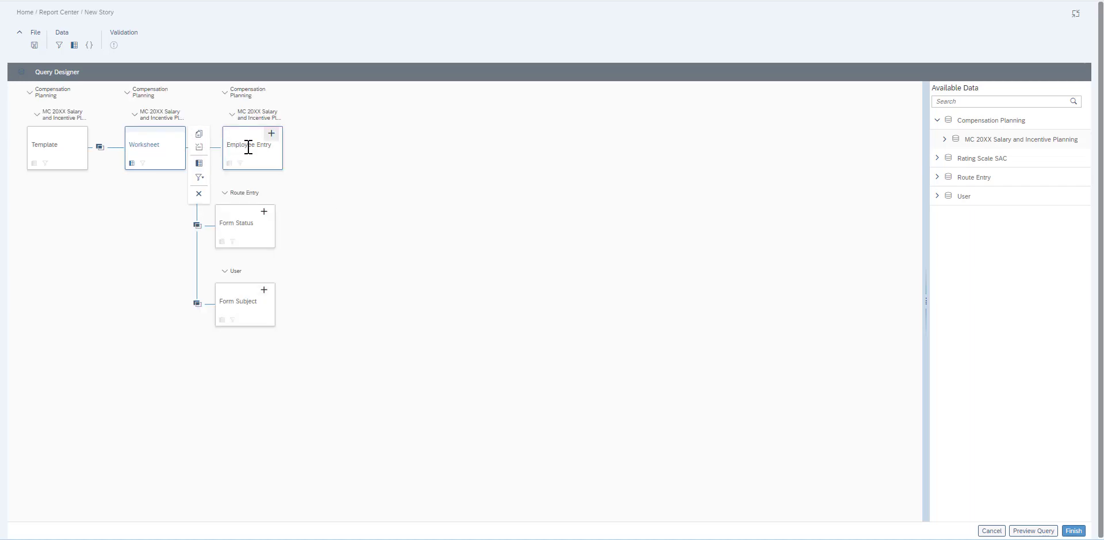
click(248, 147)
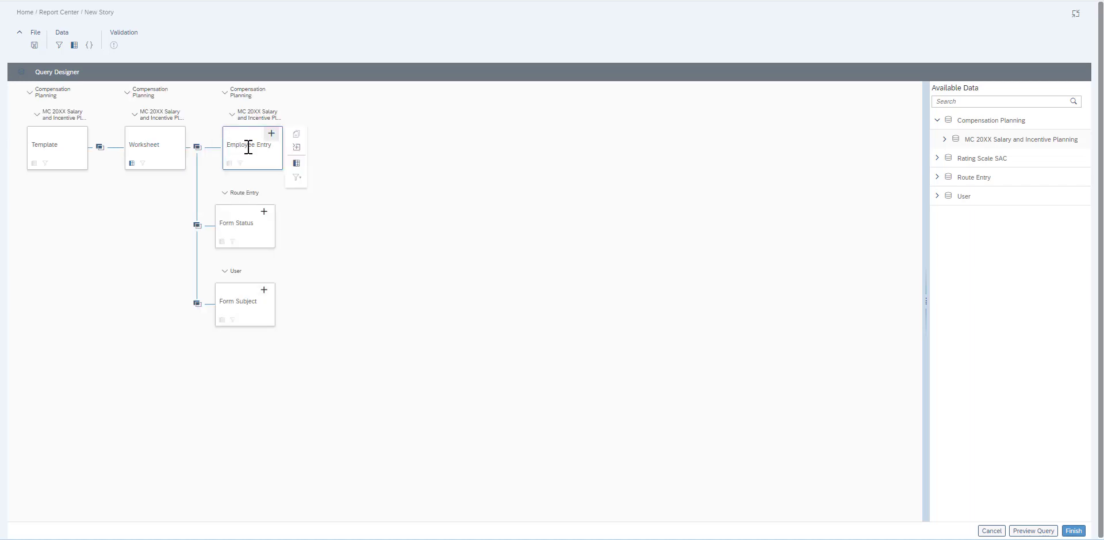
click(296, 164)
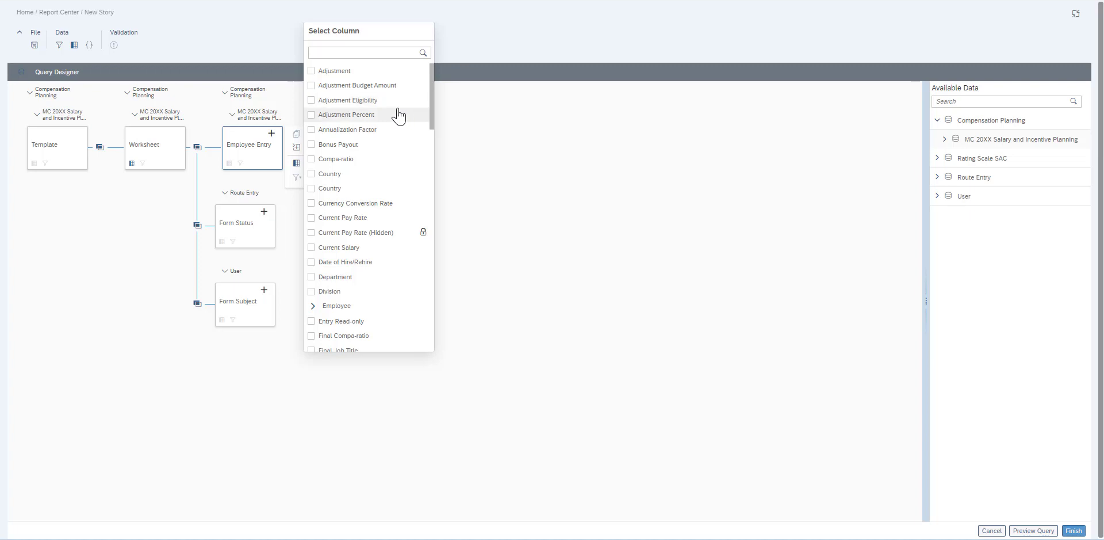
scroll(352, 115, down, 1)
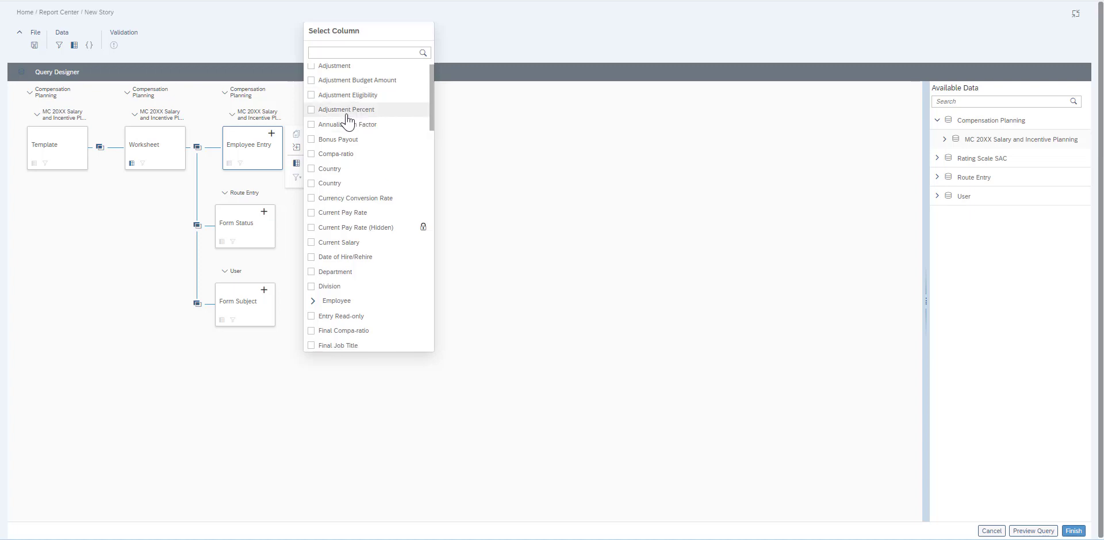
click(311, 164)
scroll(385, 203, down, 2)
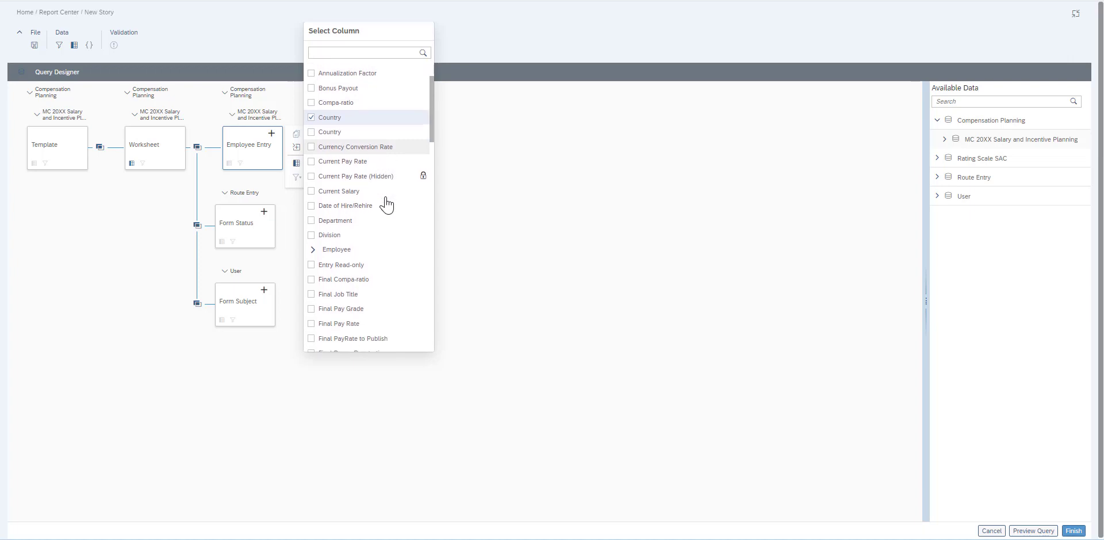
scroll(335, 150, down, 4)
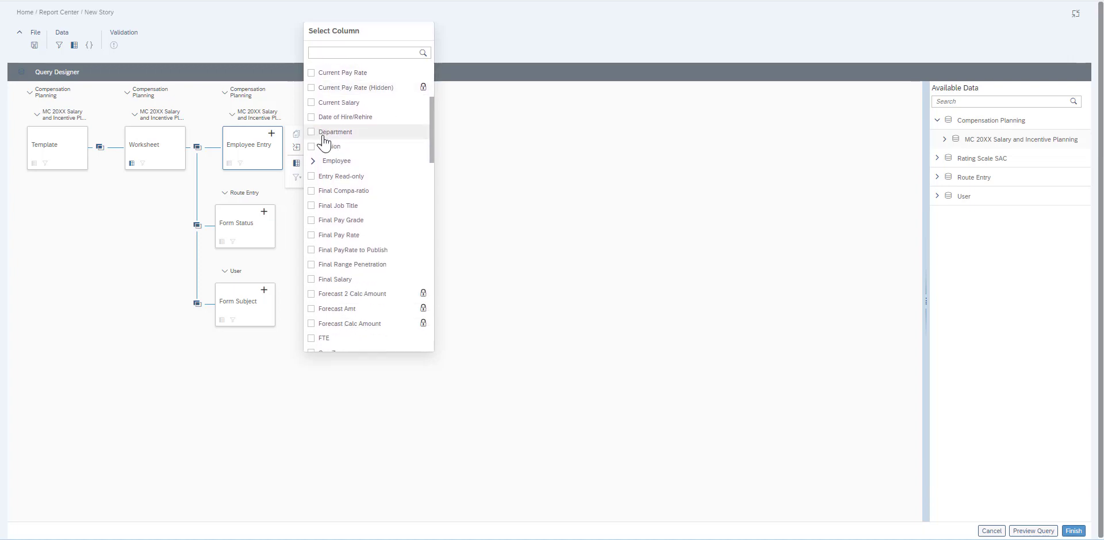
click(324, 133)
click(331, 148)
- Include First Name, Last Name and User ID from the Employee group of the Employee Entry columns
click(313, 162)
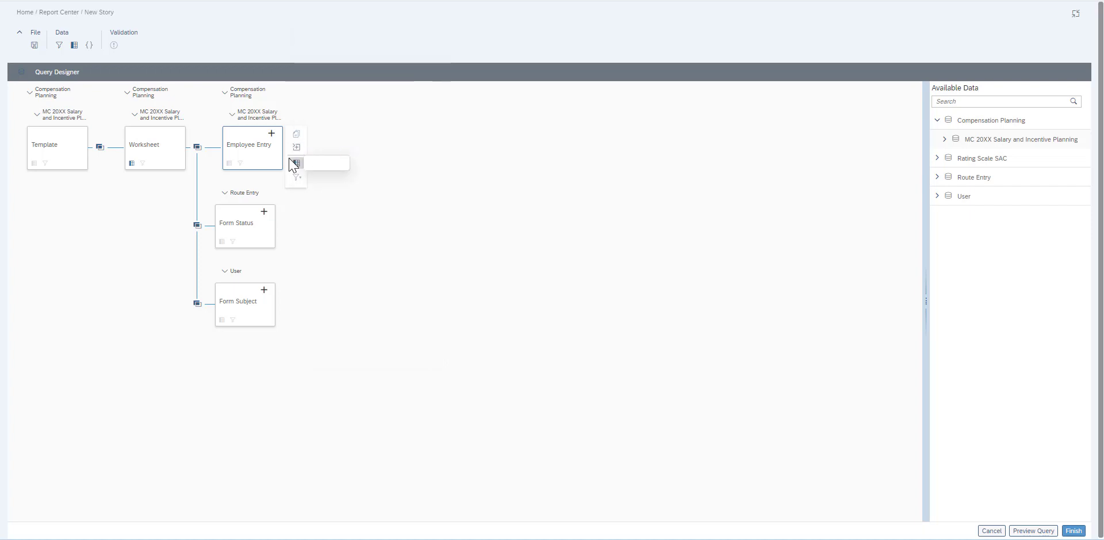
click(297, 165)
click(297, 165)
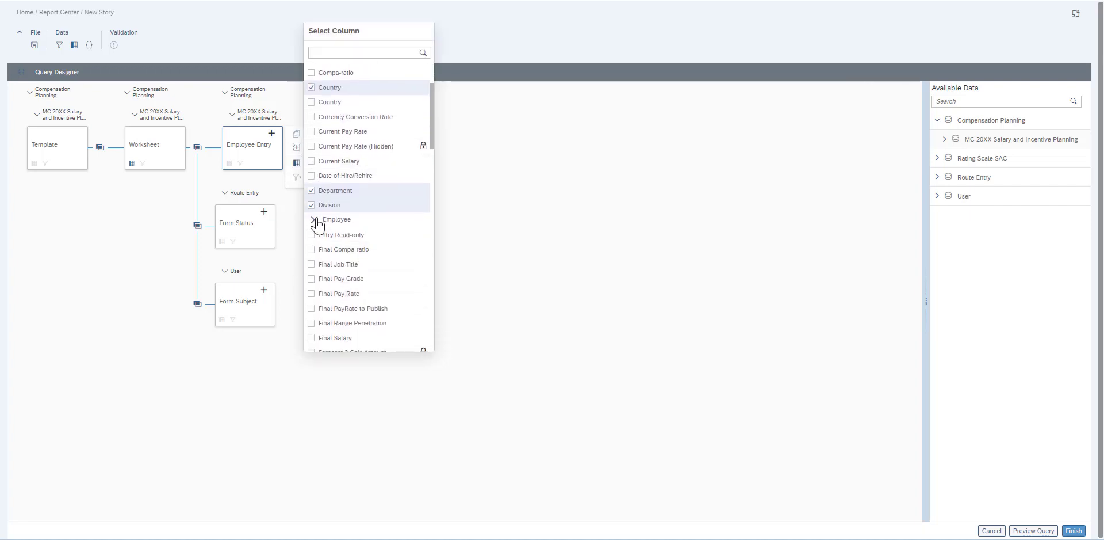
click(313, 220)
scroll(337, 201, down, 2)
click(339, 176)
click(341, 189)
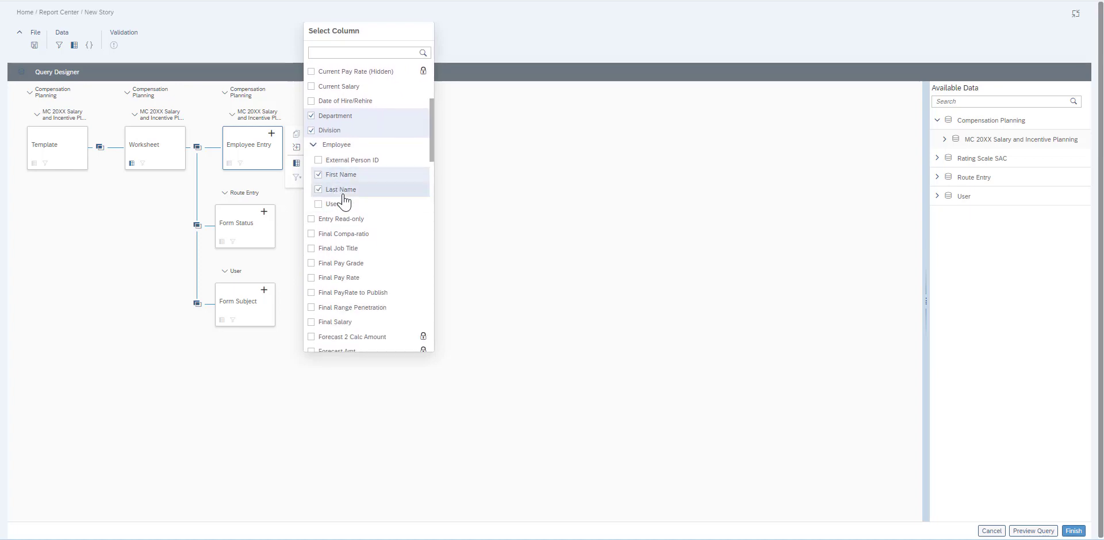
click(341, 205)
- Include the Geo Zone, Local Currency Code, Legal Entity and Pay Grade columns from Employee Entry
scroll(373, 224, down, 3)
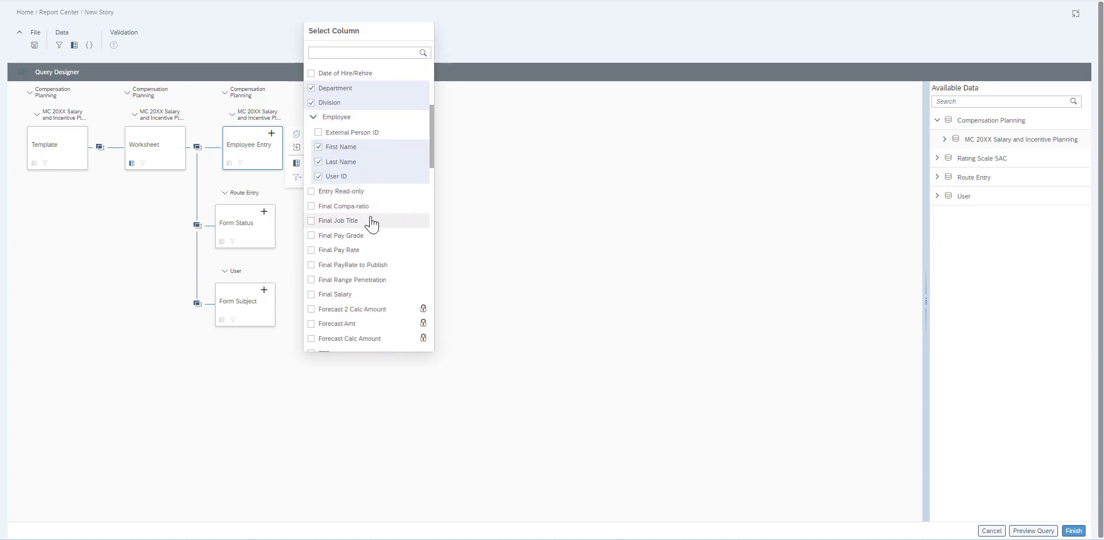
scroll(372, 223, down, 2)
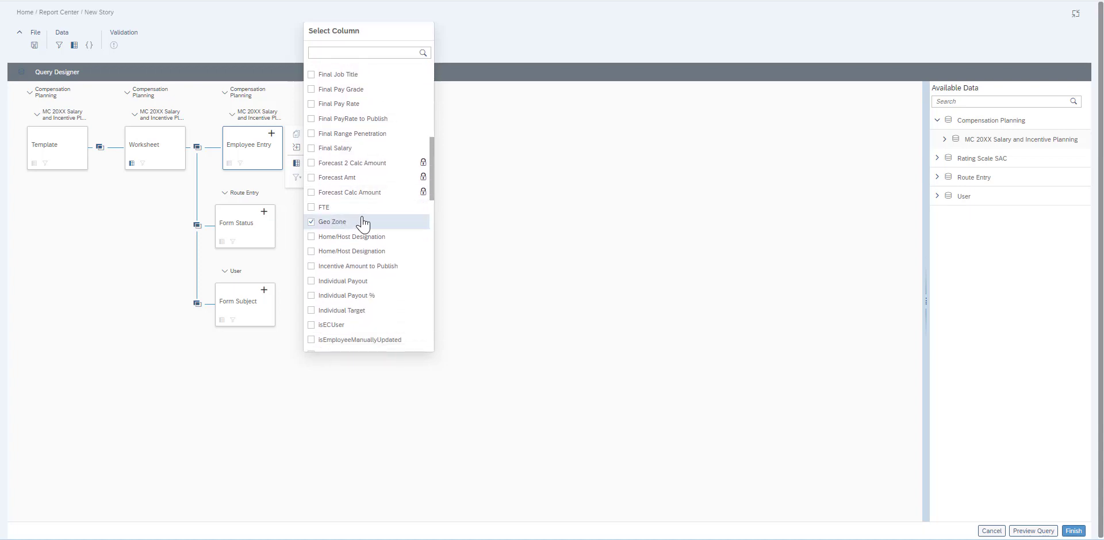
scroll(351, 225, down, 6)
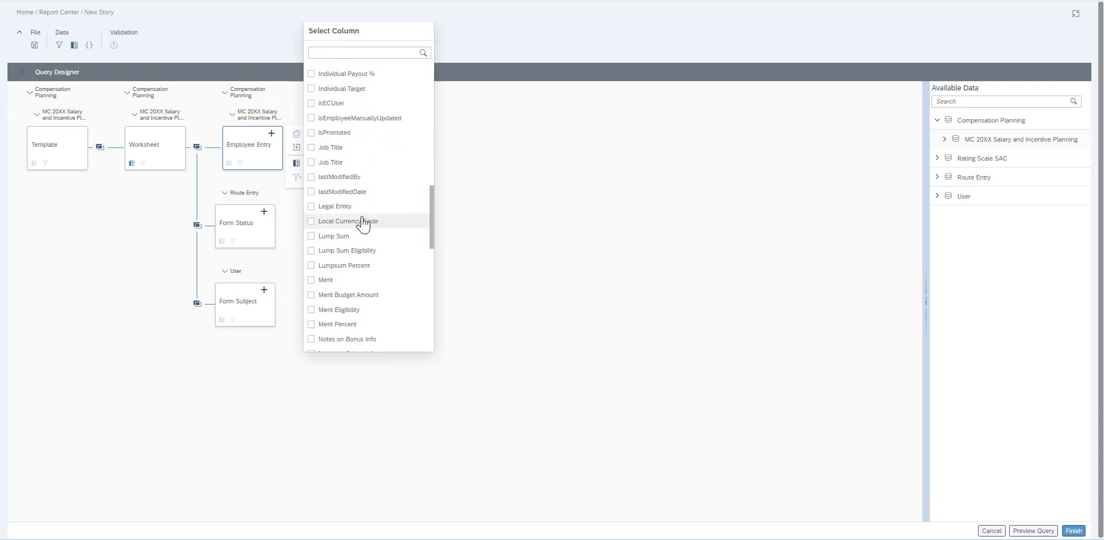
scroll(362, 223, down, 1)
click(358, 214)
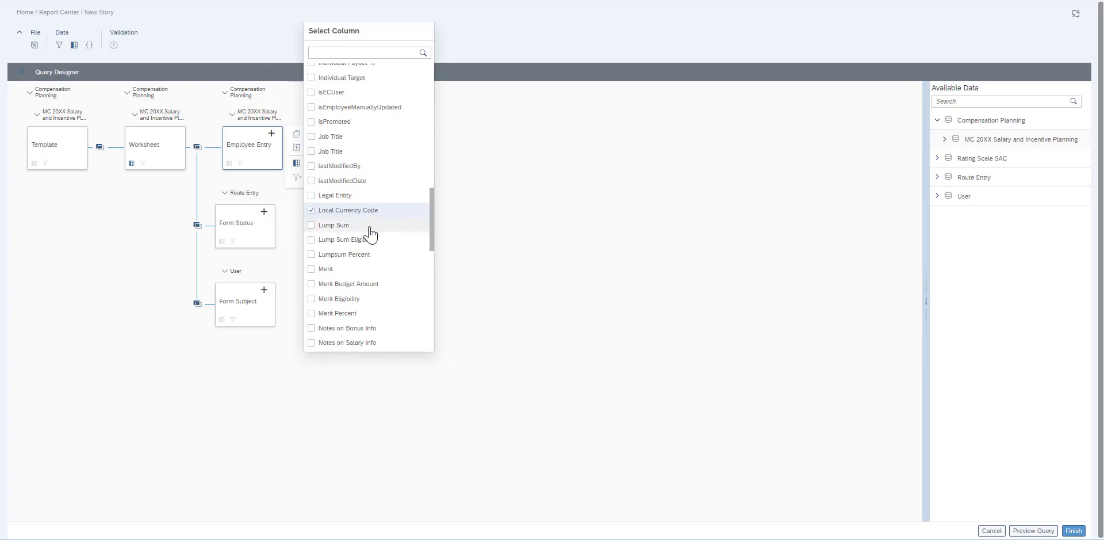
scroll(339, 248, down, 1)
scroll(338, 247, down, 1)
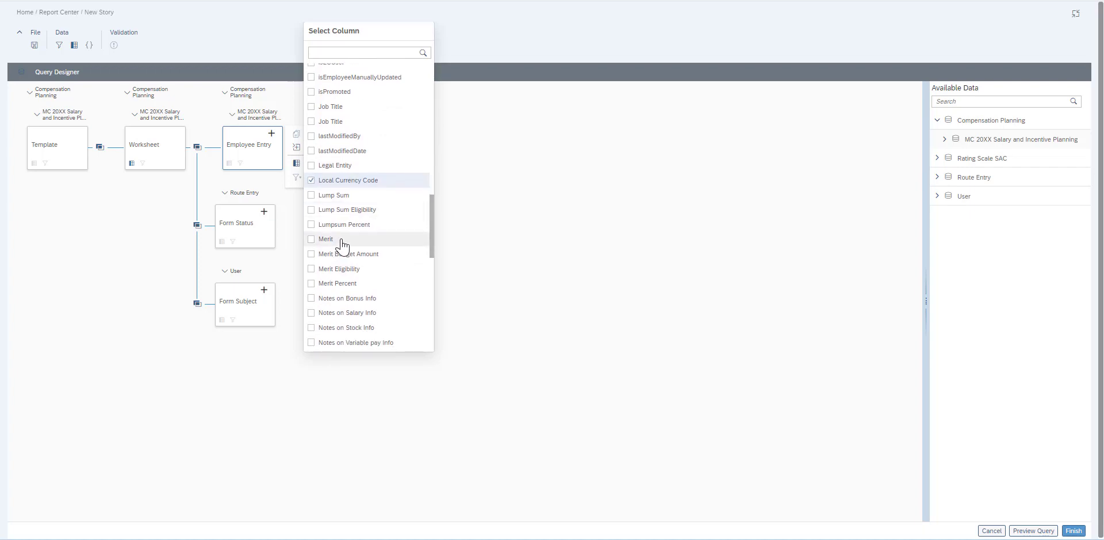
click(329, 167)
scroll(365, 225, down, 5)
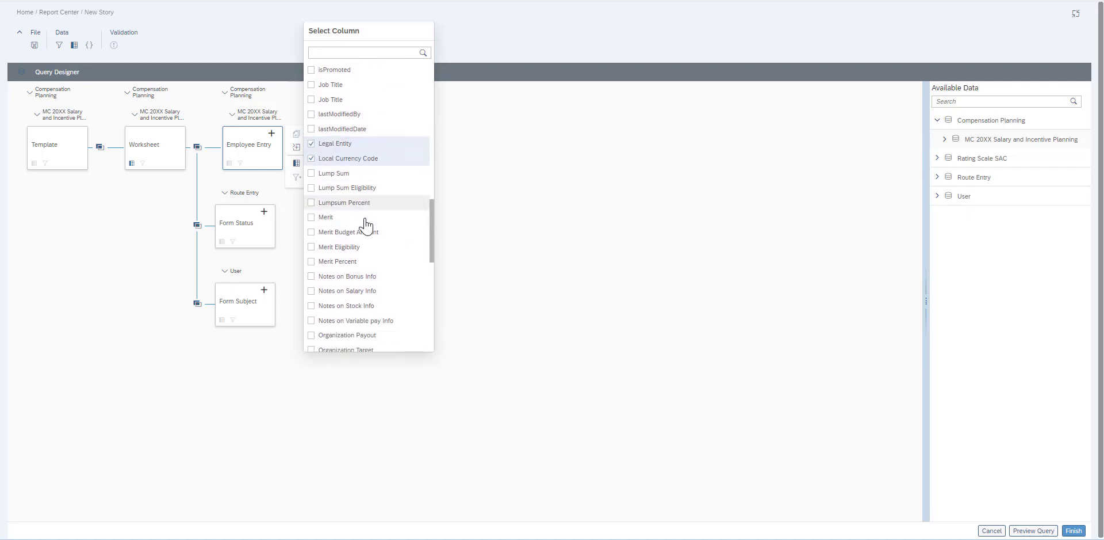
click(347, 236)
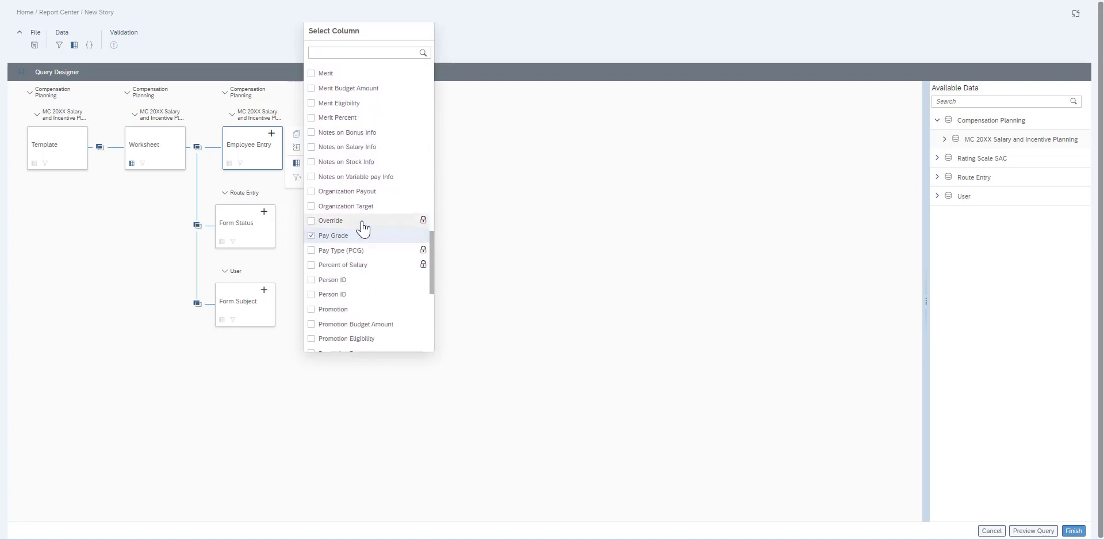
- Include the Currency Conversion Rate column from Employee Entry and finish the column selection
scroll(362, 227, up, 15)
click(357, 204)
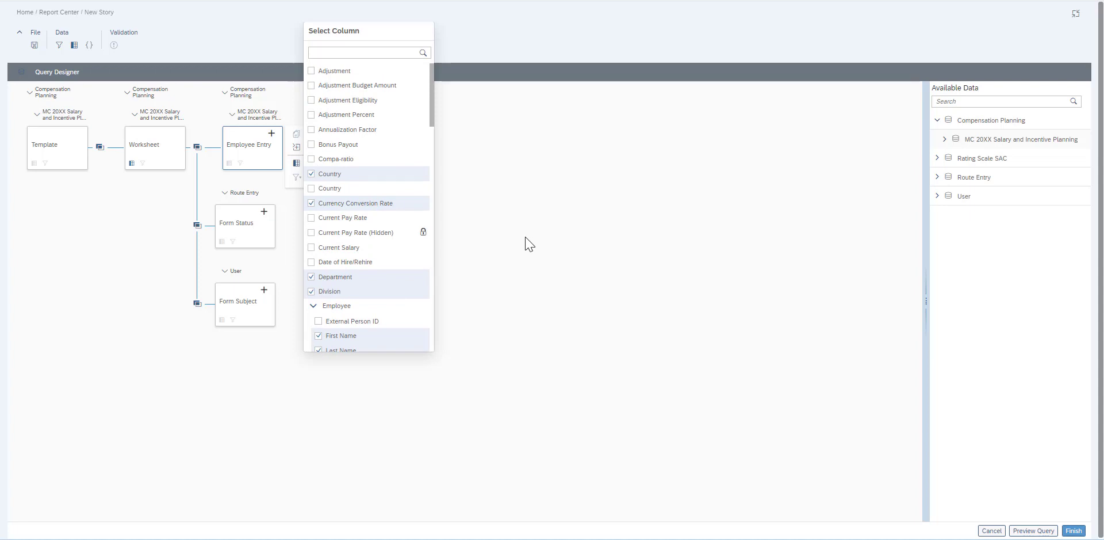
click(482, 223)
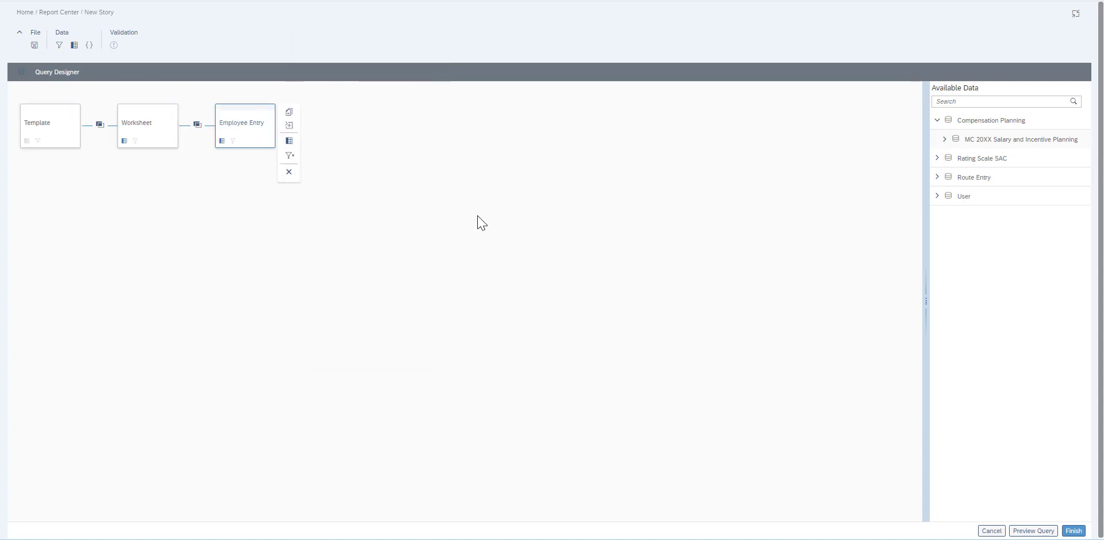
- Save the story under the name 20XX Total Compensation Spend
click(33, 48)
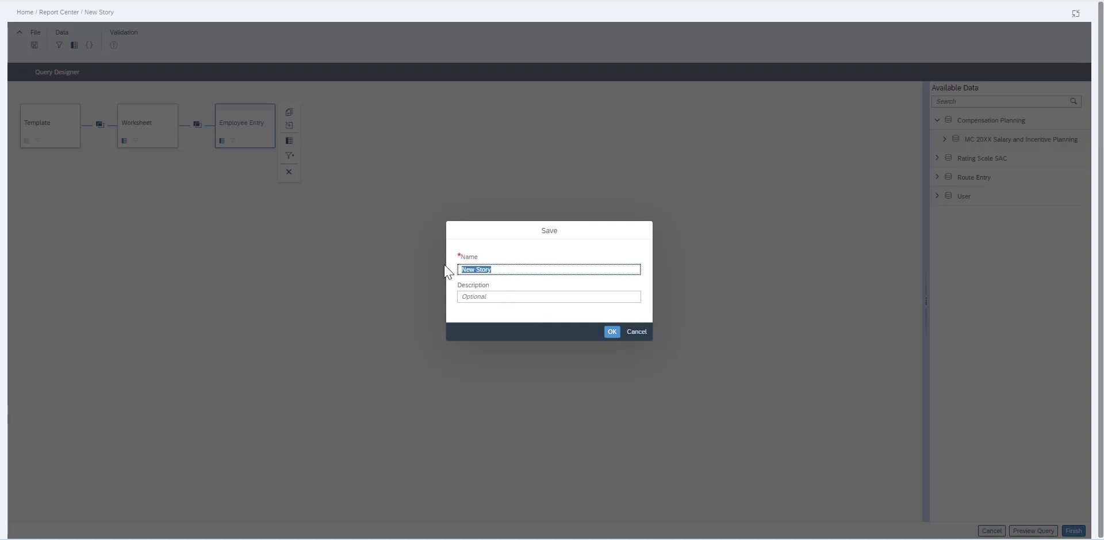
text(20XX Total Compensation Spend)
click(609, 332)
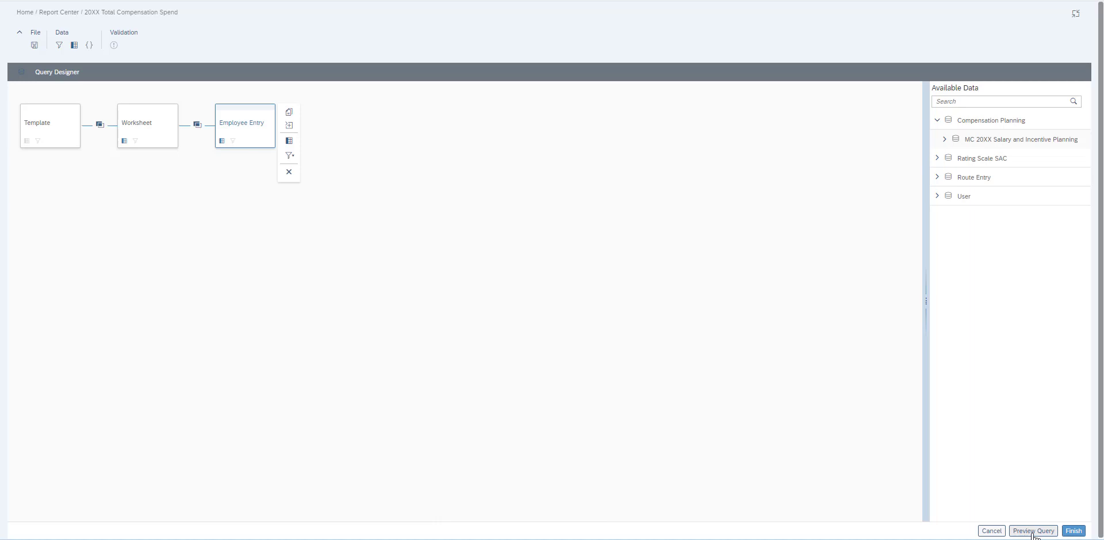
- Preview the query's data and return to the query design
click(1033, 530)
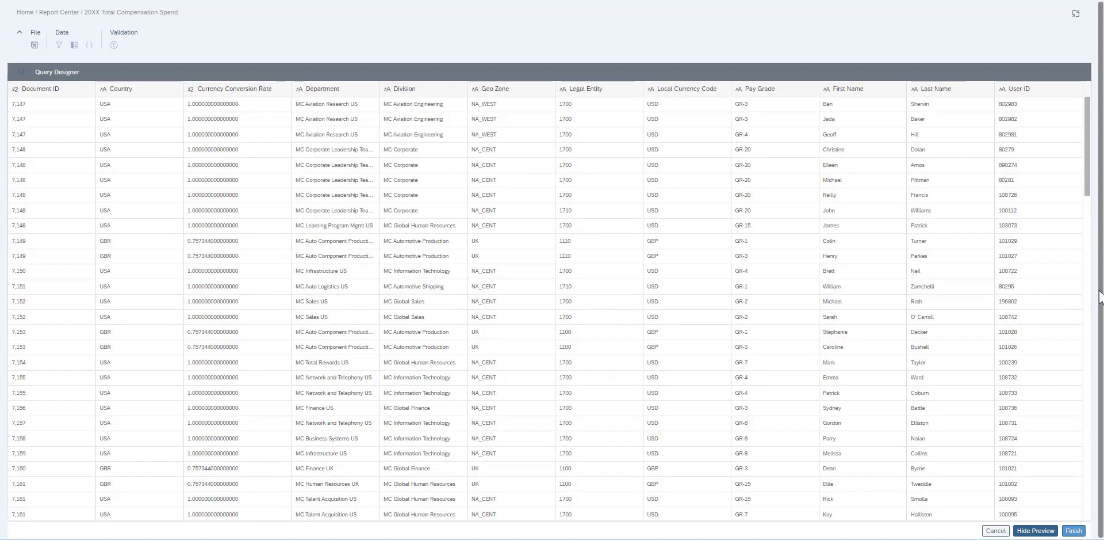
click(1029, 530)
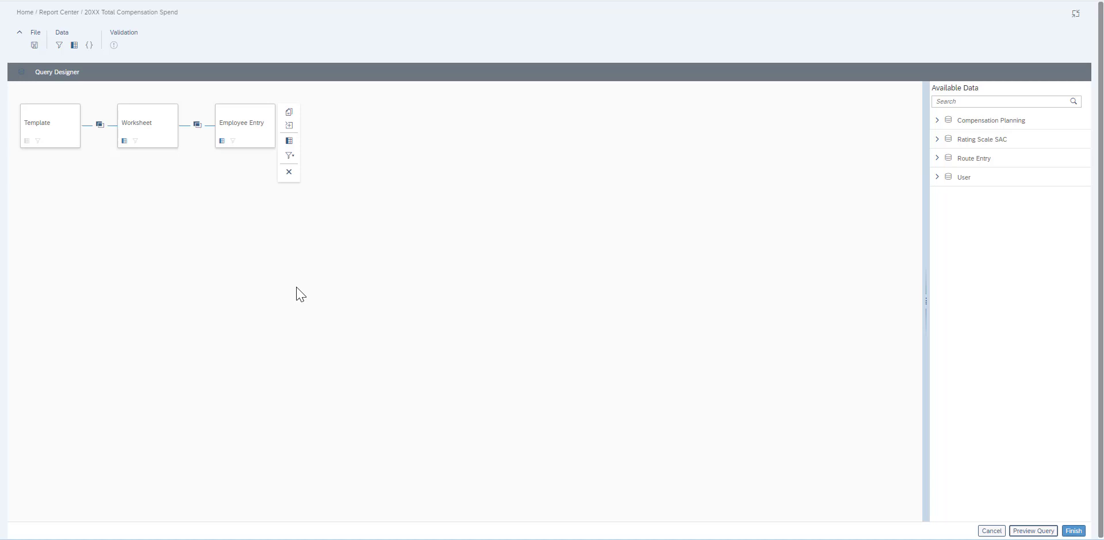
- Examine the descriptions, semantic types and aggregation types of all selected columns in the column overview
click(75, 46)
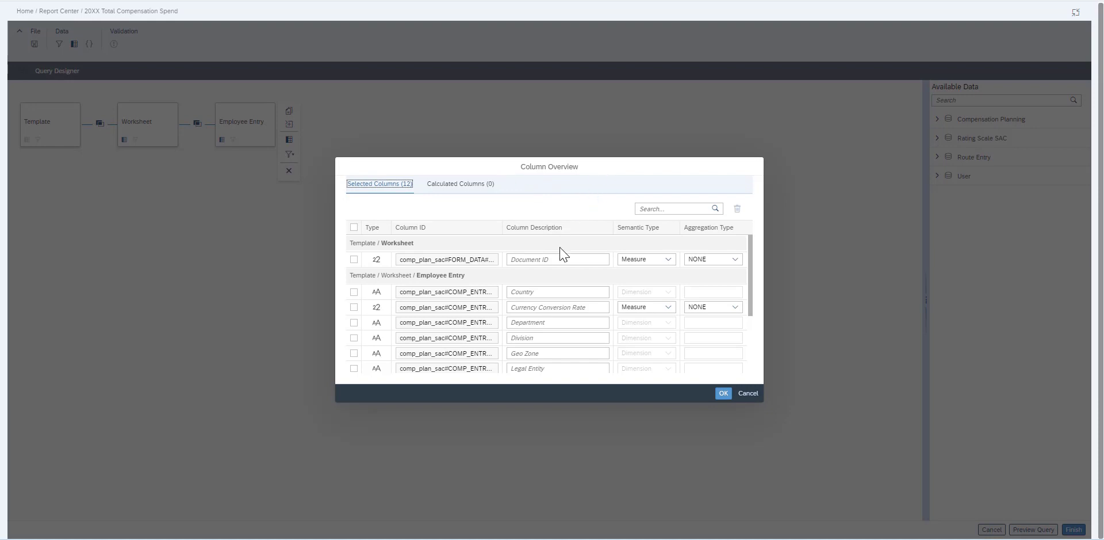
scroll(562, 253, down, 3)
scroll(560, 248, up, 1)
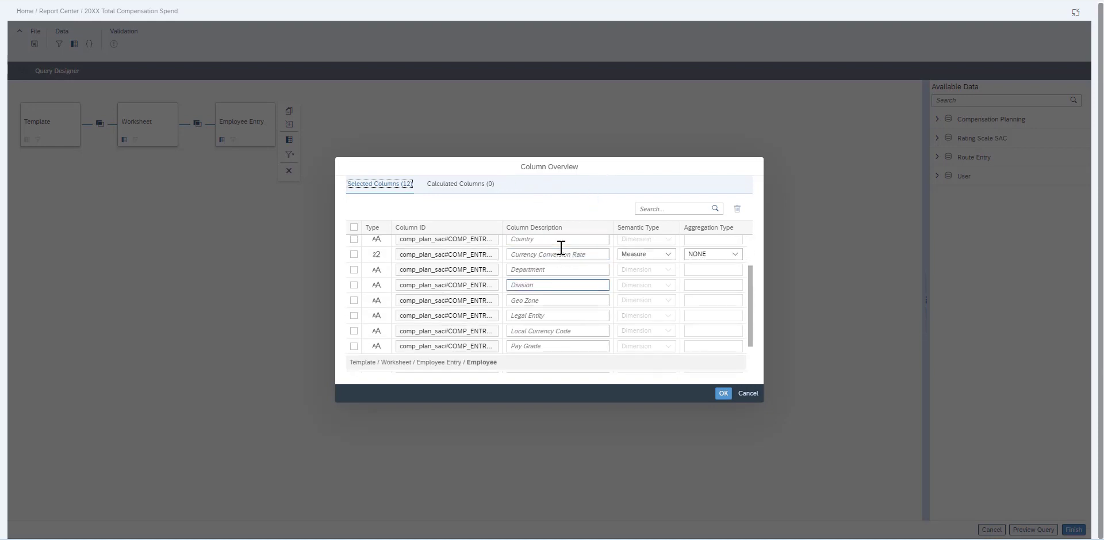
scroll(561, 247, up, 3)
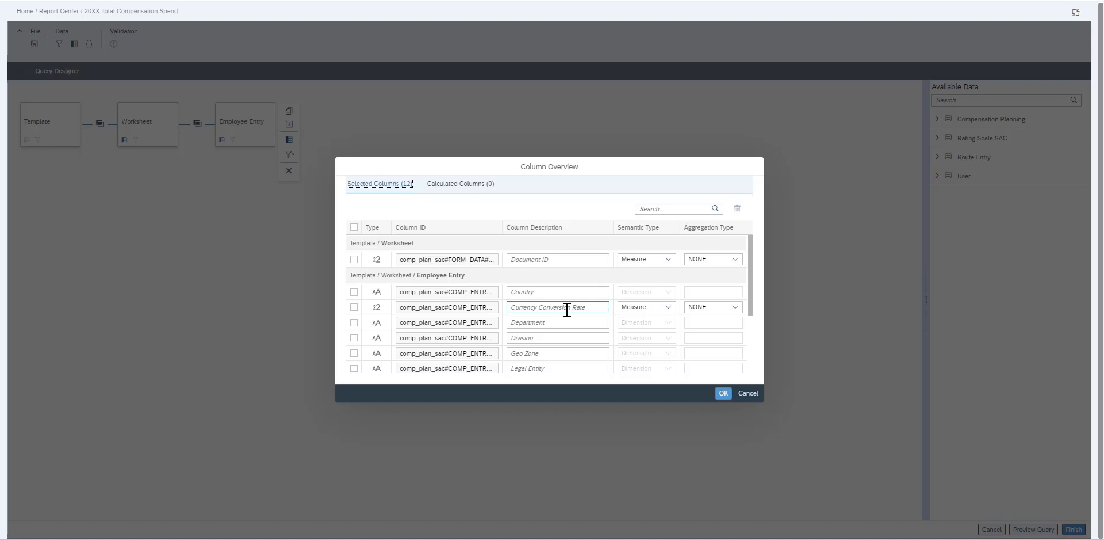
scroll(567, 309, down, 2)
scroll(566, 309, down, 2)
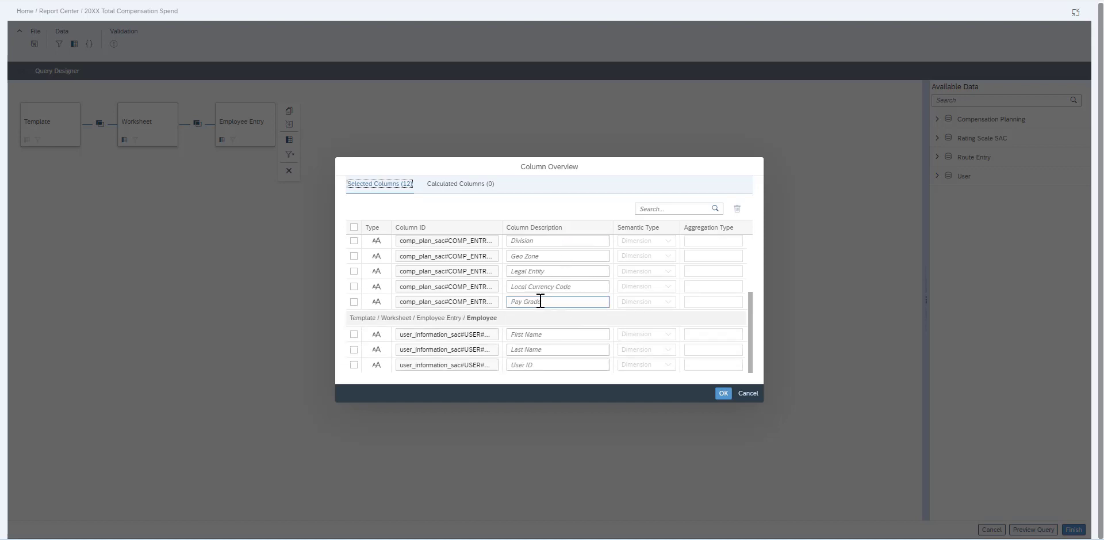
click(548, 364)
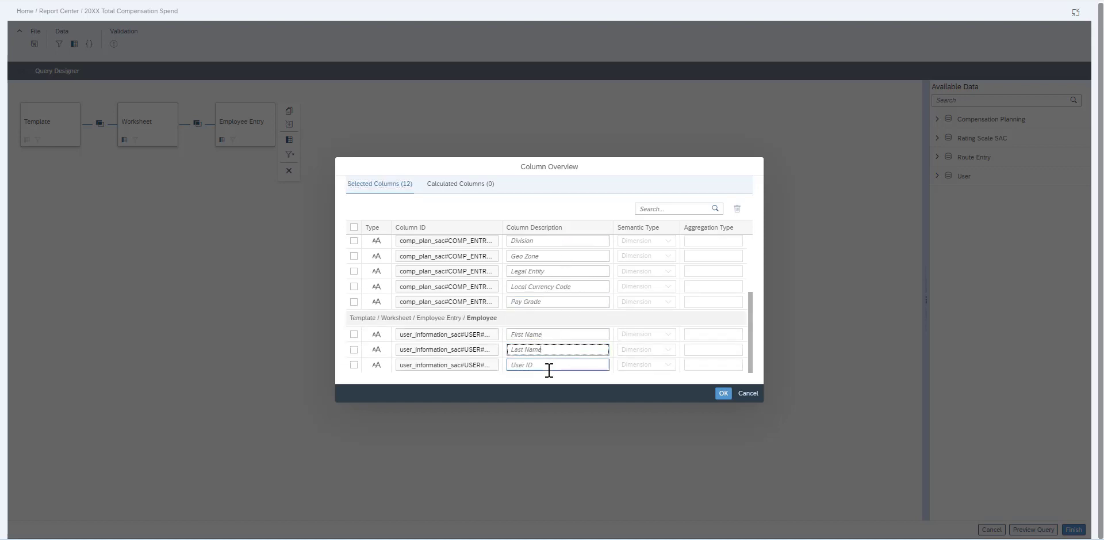
scroll(556, 351, up, 4)
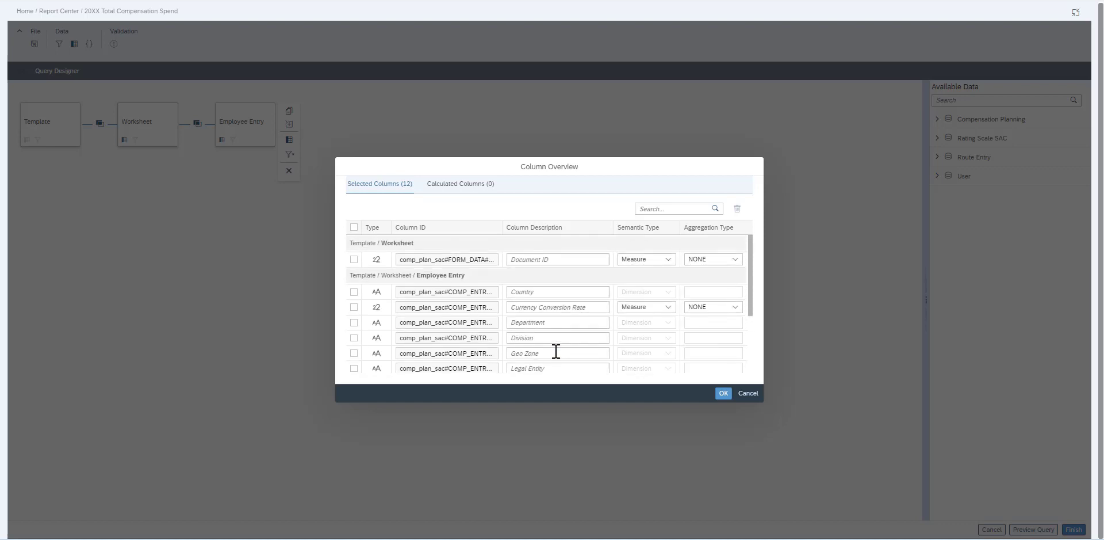
- Start a new calculated column with the ID FUNC_COMP_BUDGET and the description Total Compensation Budget
click(461, 193)
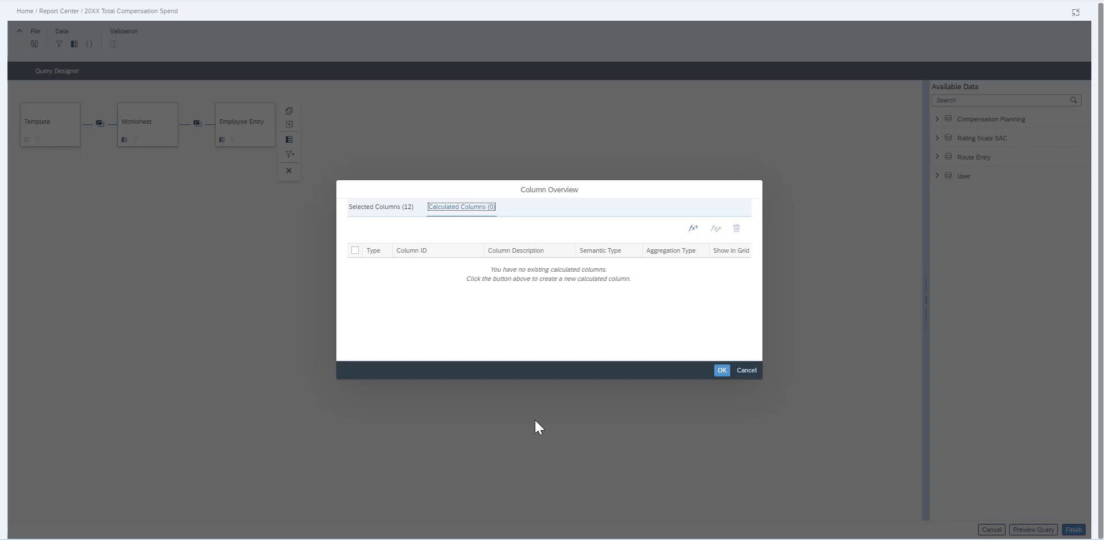
click(694, 228)
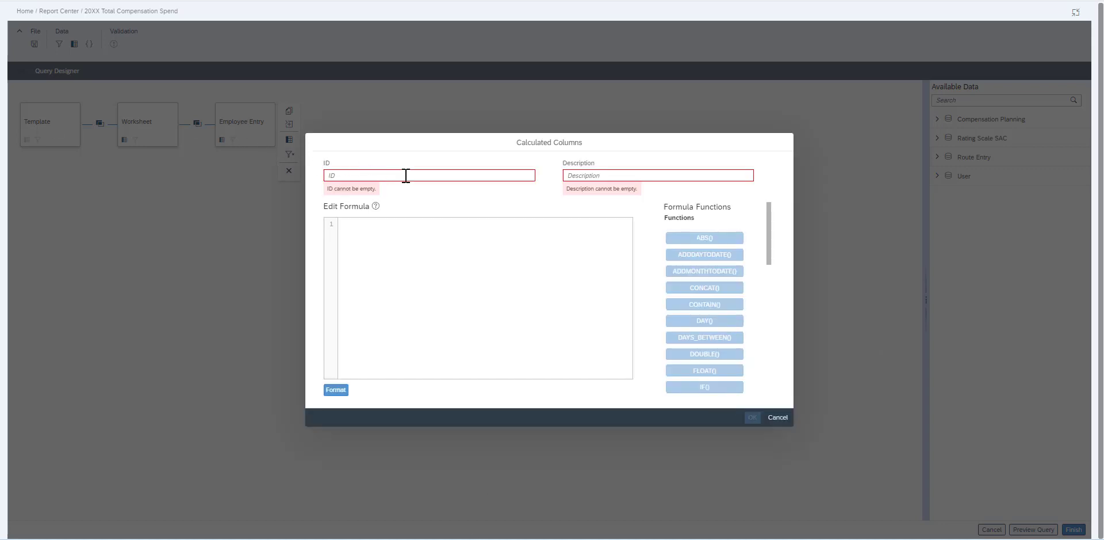
click(387, 175)
text(FUNC_COMP_BUDGET)
click(419, 193)
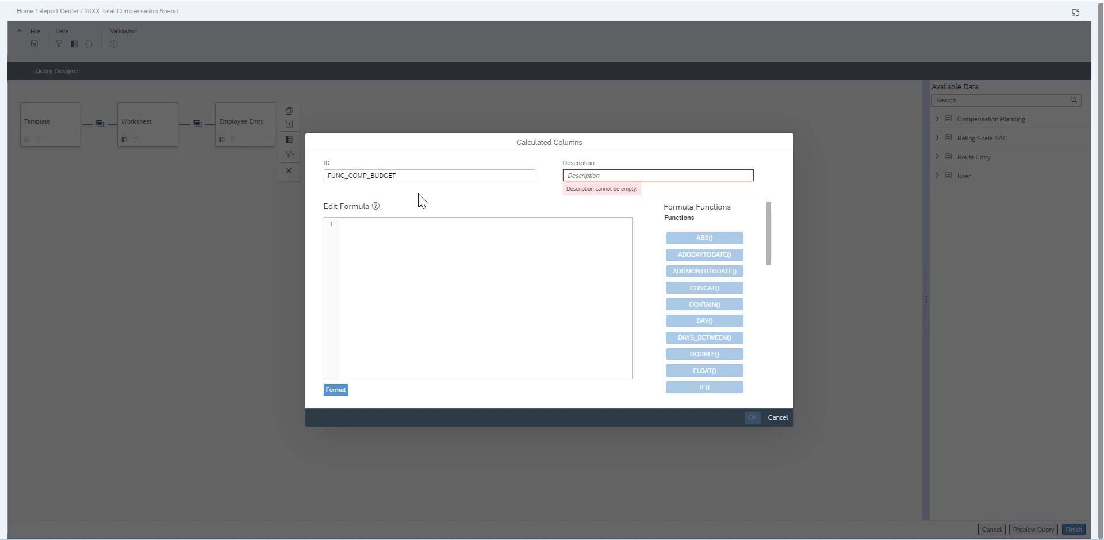
click(582, 175)
text(Total Compensation Budget)
- Define the budget formula as Employee Entry's Total Increase Budget Amount divided by Currency Conversion Rate, format it and accept the column
click(451, 234)
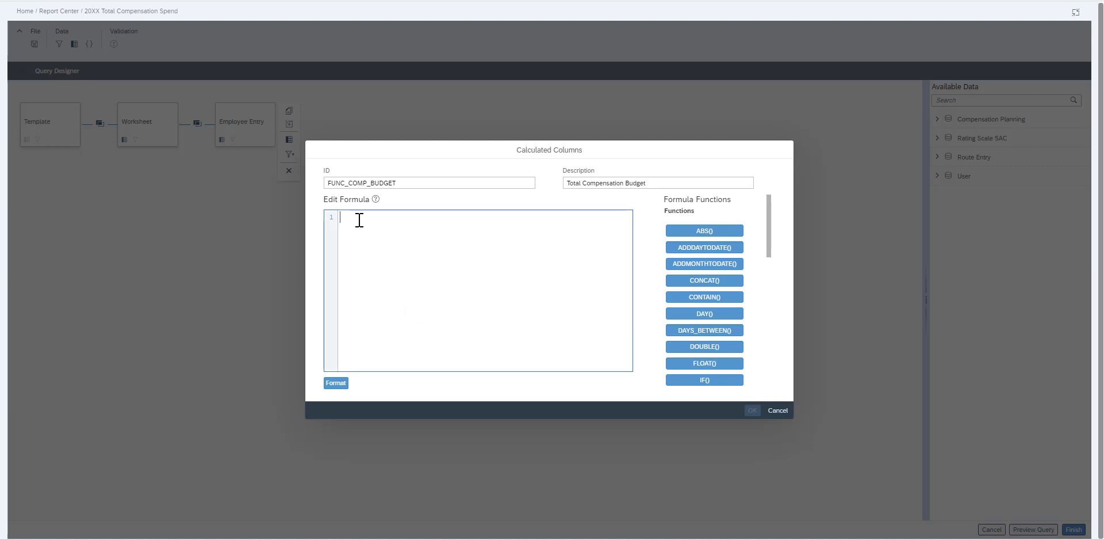
text([Compensation Planning#Employee Entry#Total Increase Budget Amount] / [Compensation Planning#Employee Entry#Currency Conversion Rate])
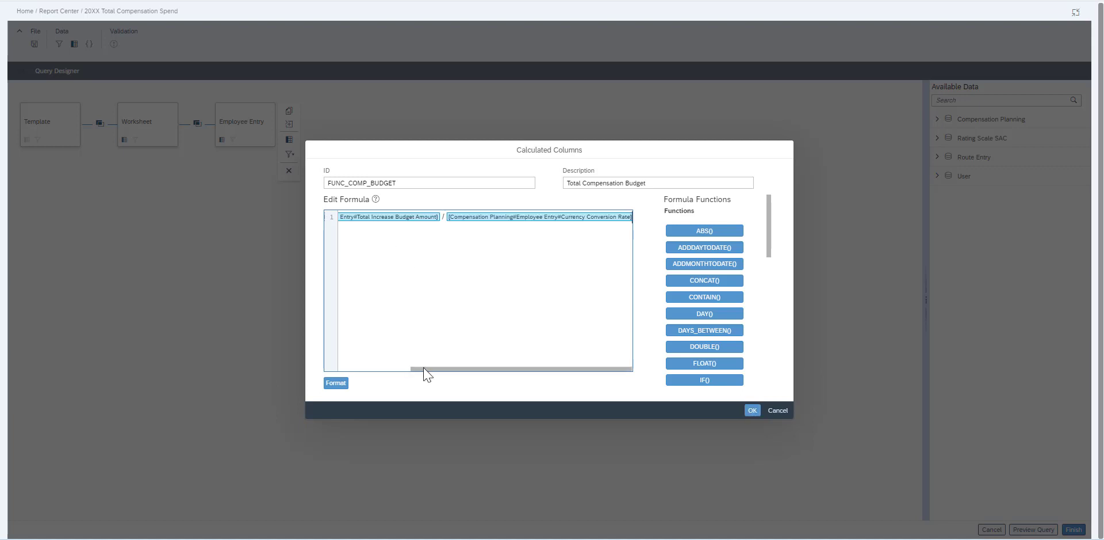
drag(421, 369, 349, 368)
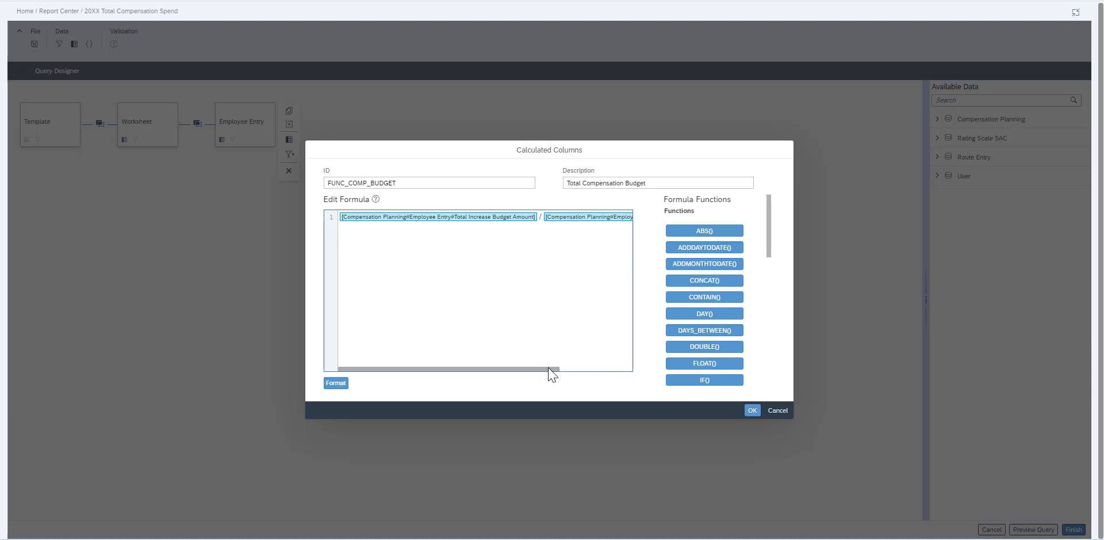
drag(549, 369, 636, 374)
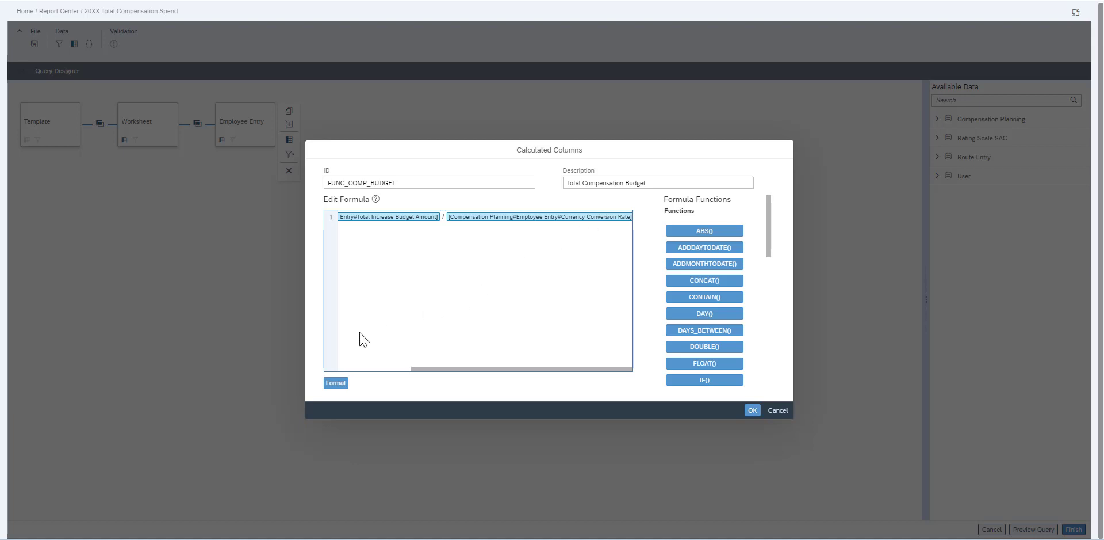
click(335, 385)
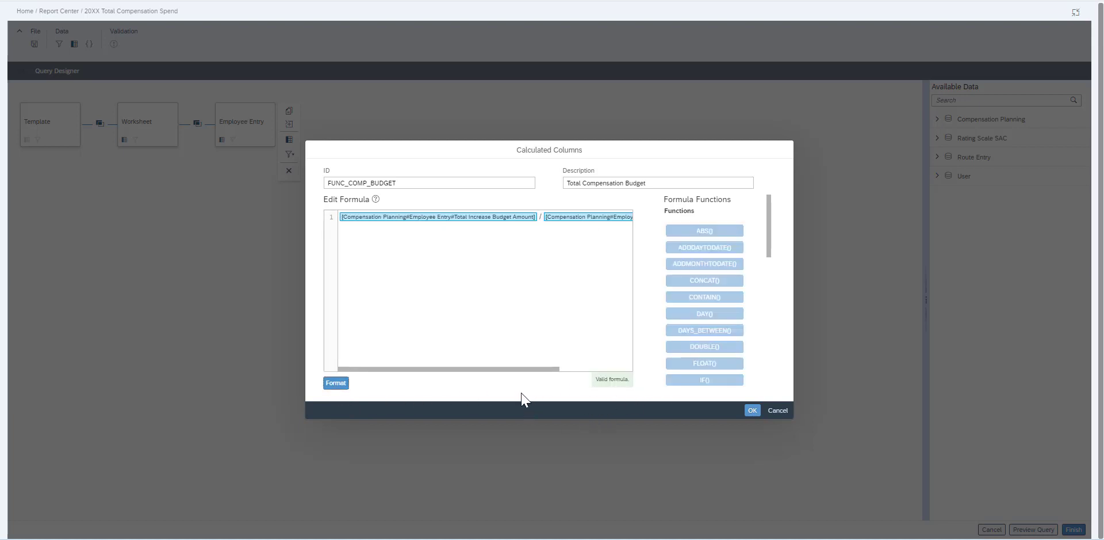
click(751, 410)
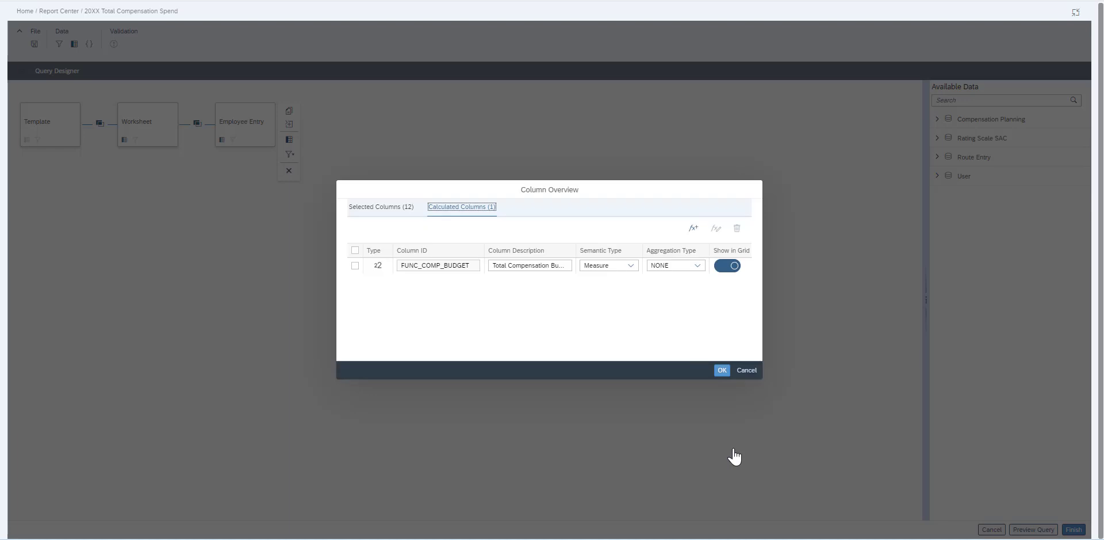
- Start another calculated column with the ID FUNC_COMP_ALLOCATION and the description Total Compensation Allocation
click(693, 228)
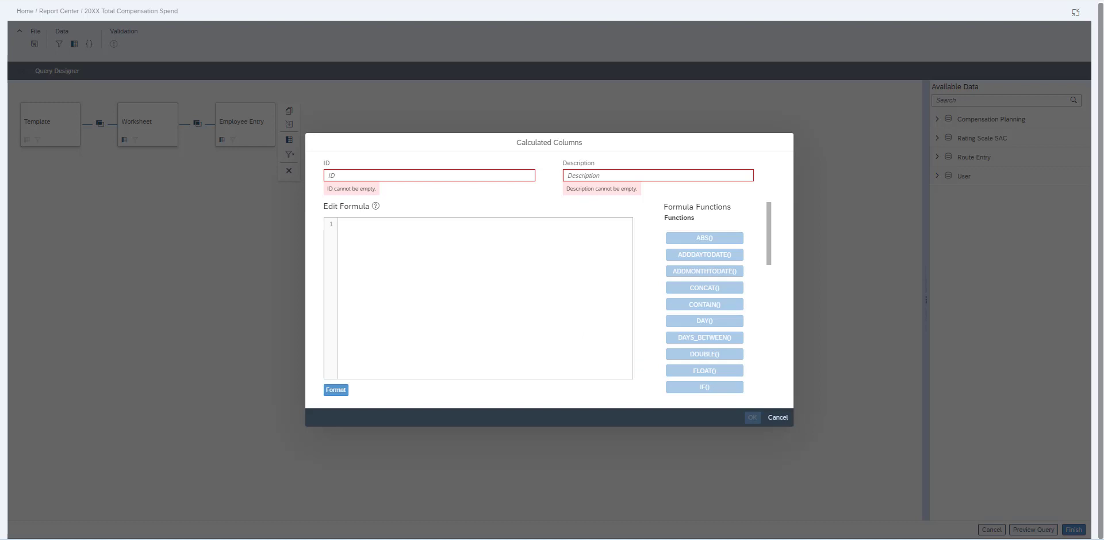
click(338, 176)
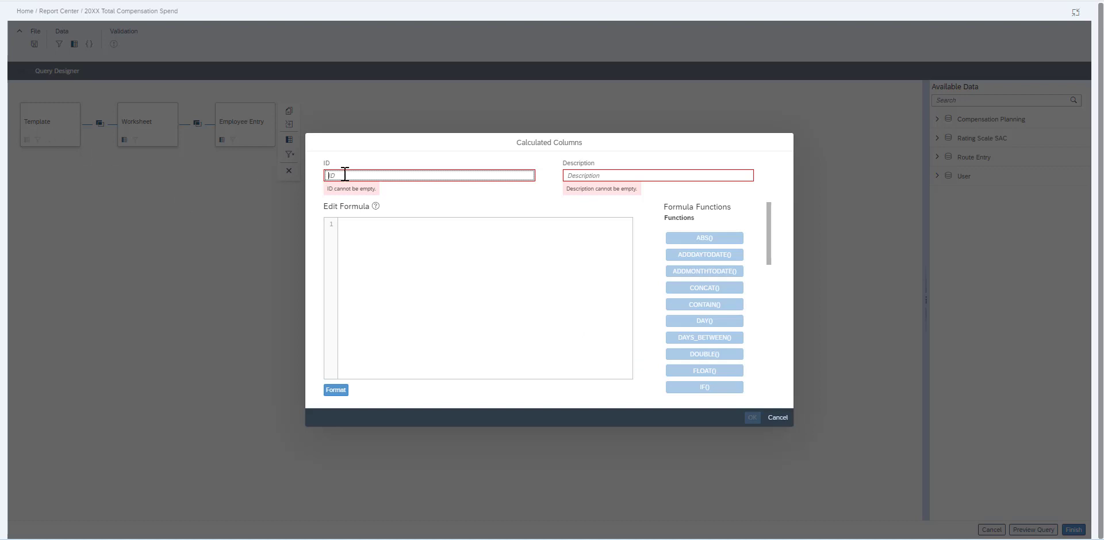
text(FUNC_COMP_ALLOCATION)
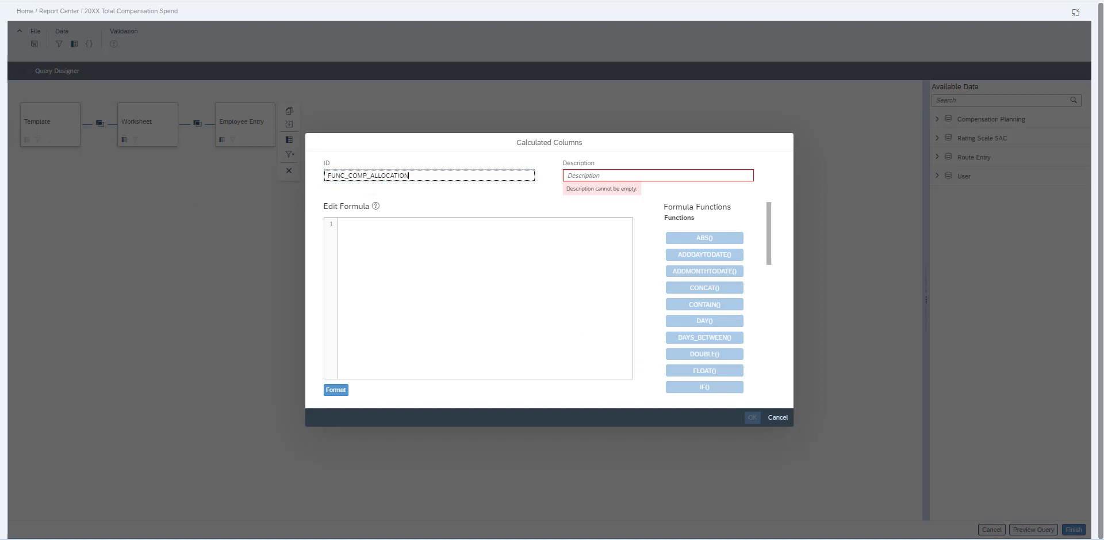
key(alt+Tab)
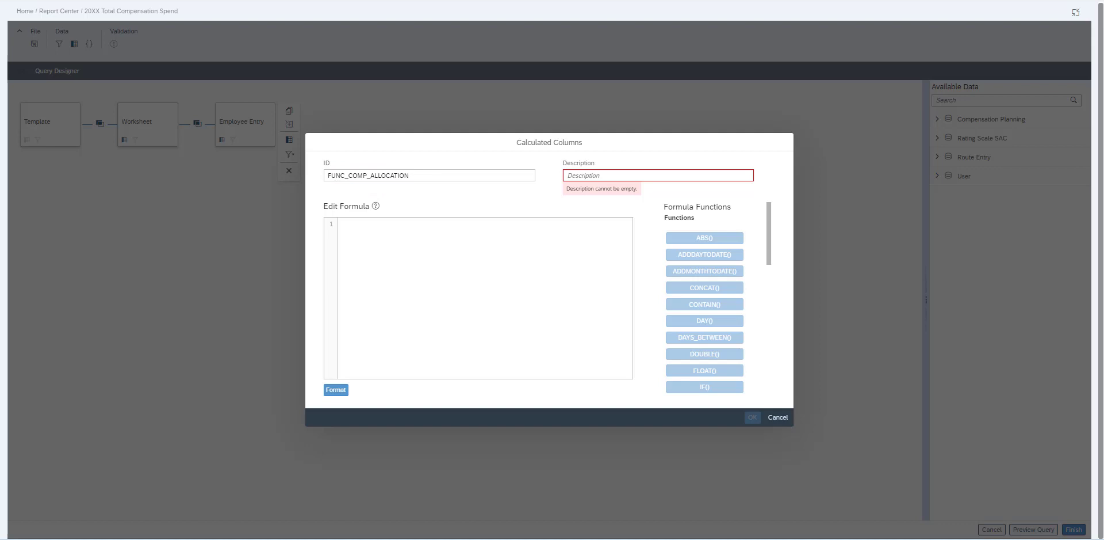
click(612, 175)
text(Total Compensation Allocation)
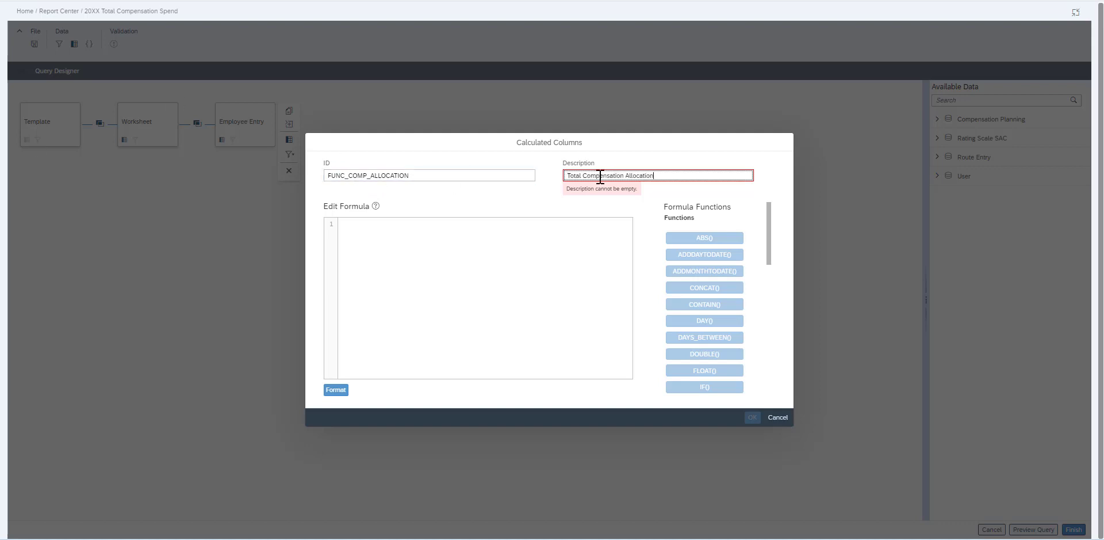
- Enter the sum of Employee Entry's Total Increase and Lump Sum, enclosed in parentheses, in the allocation formula
click(460, 224)
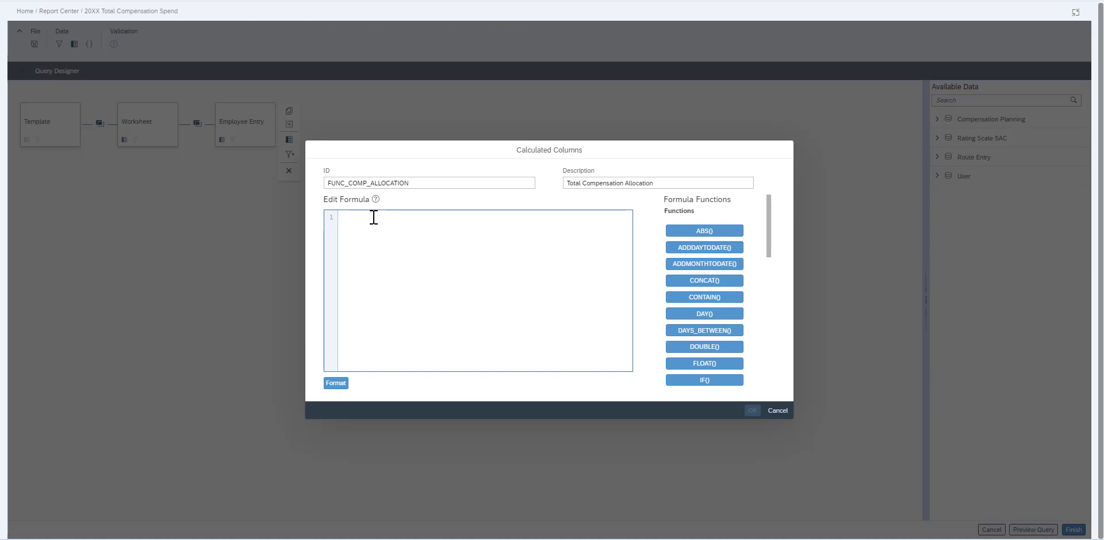
text(tot)
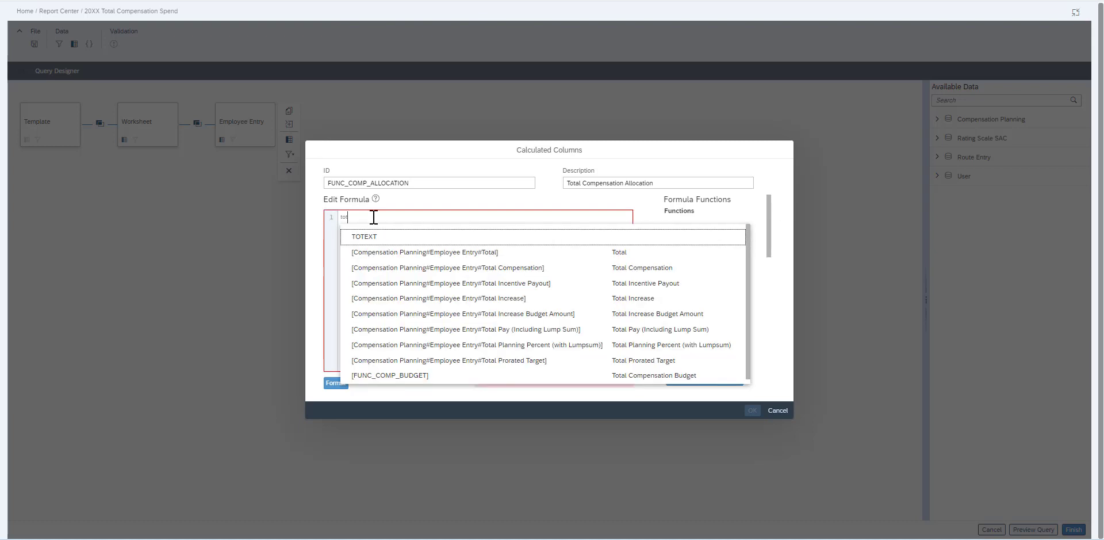
text(al)
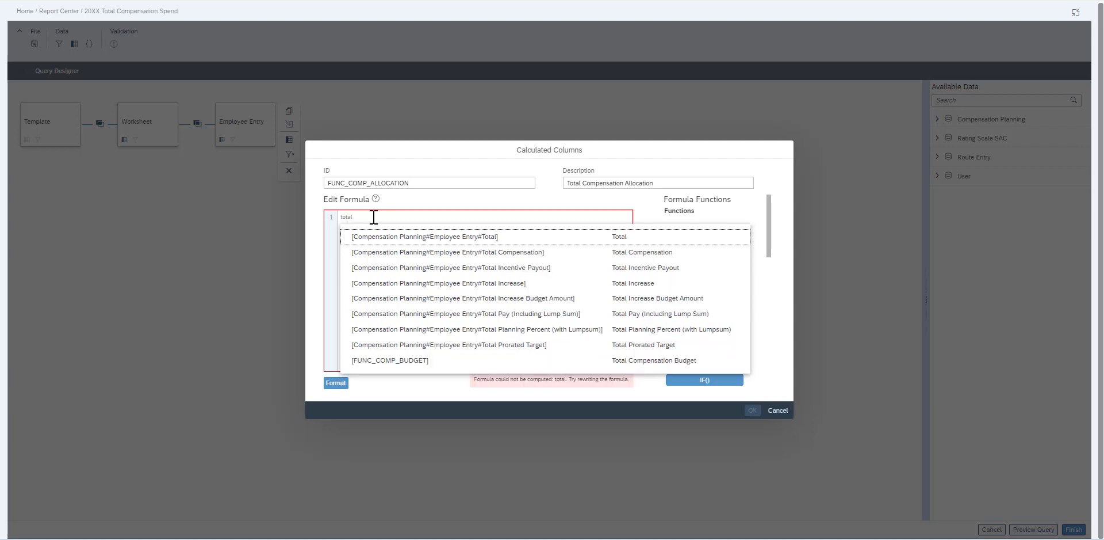
click(458, 286)
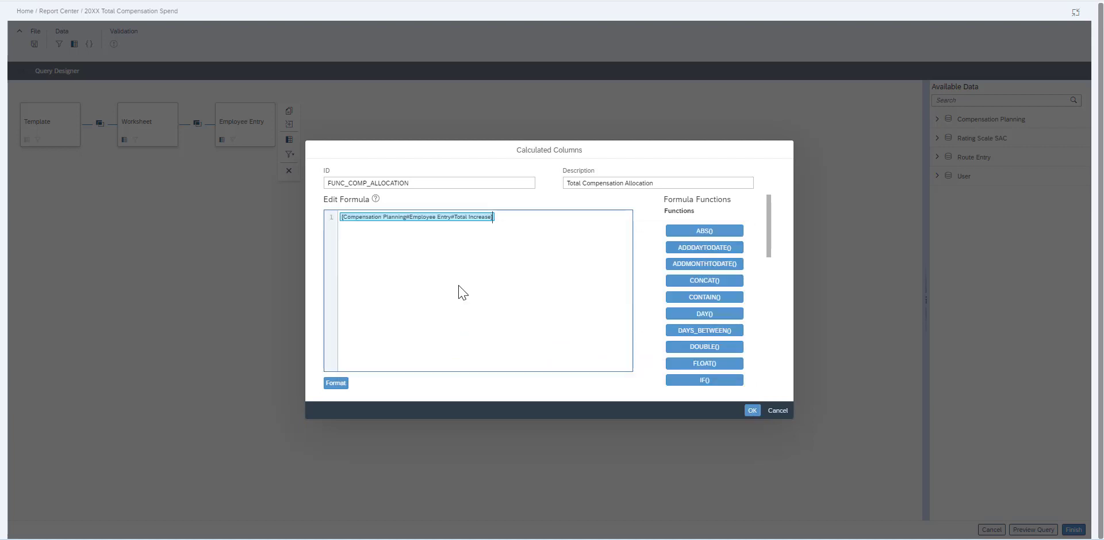
click(344, 221)
text(( )
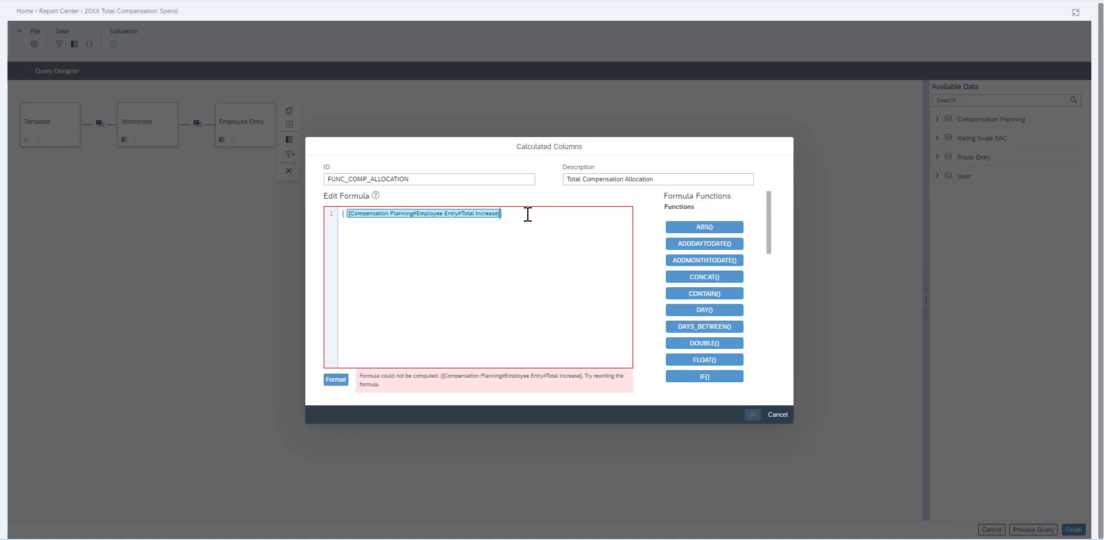
text(+)
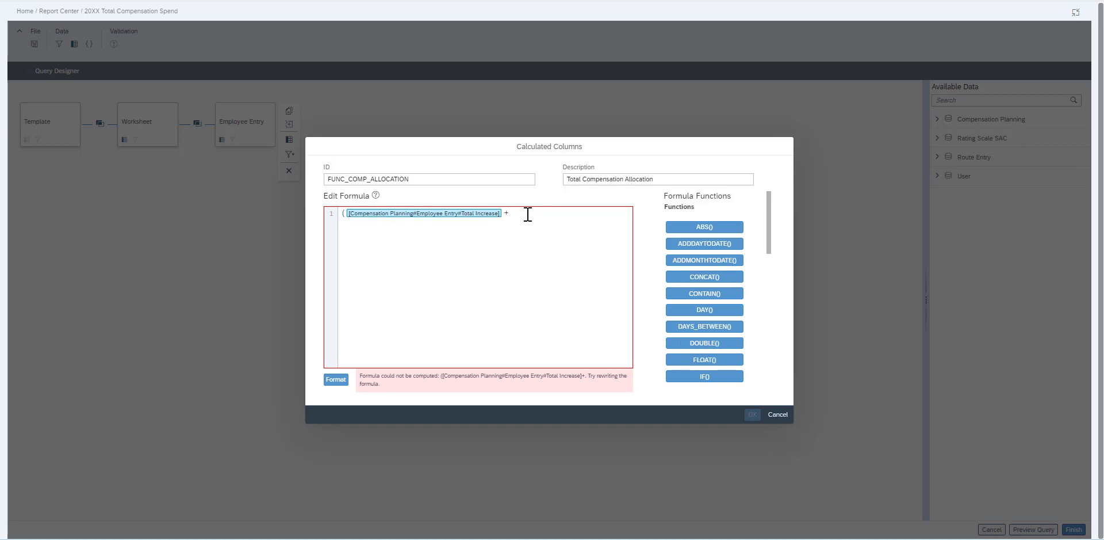
text( lump)
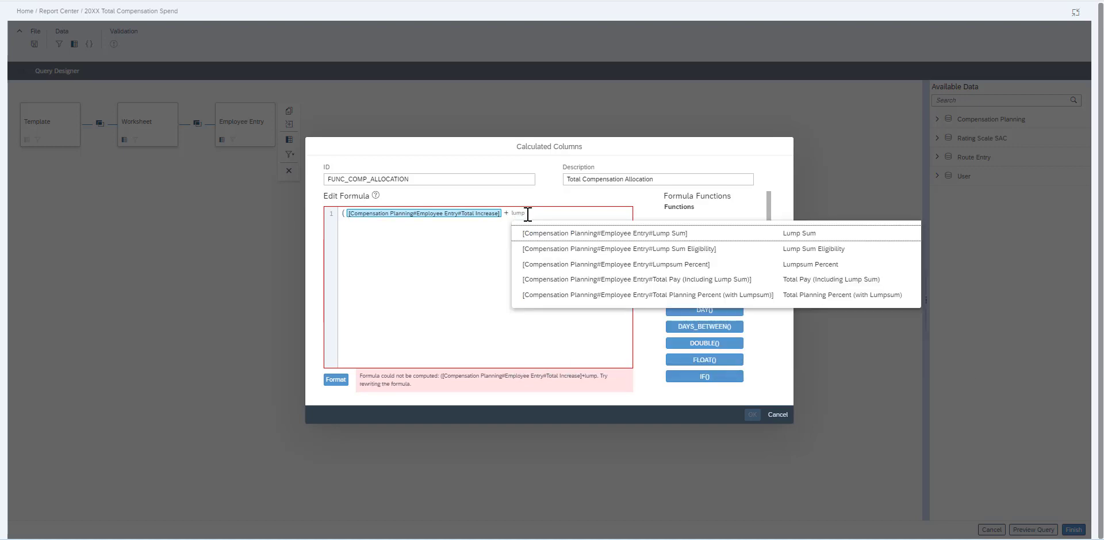
click(548, 236)
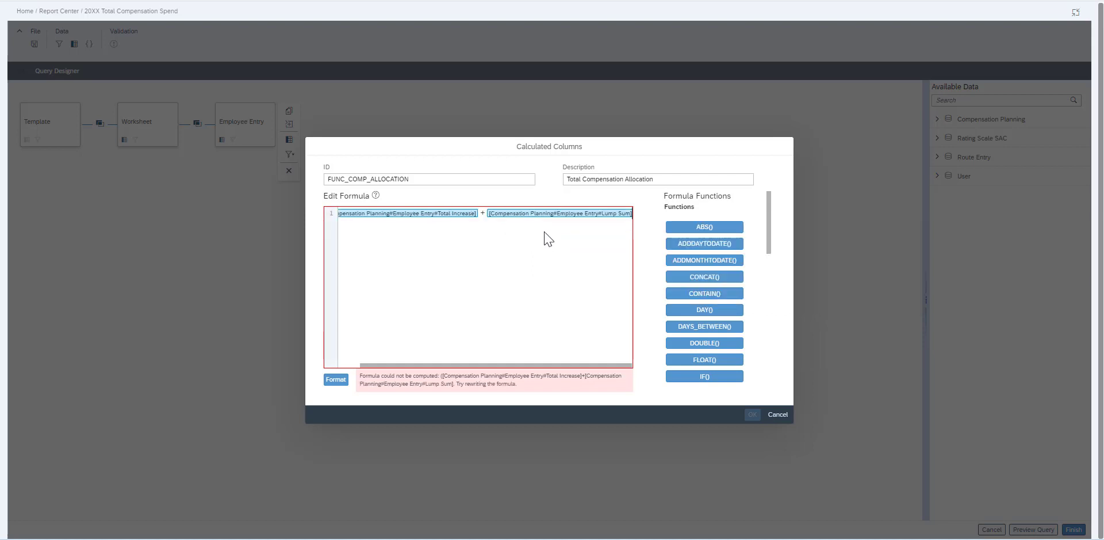
text())
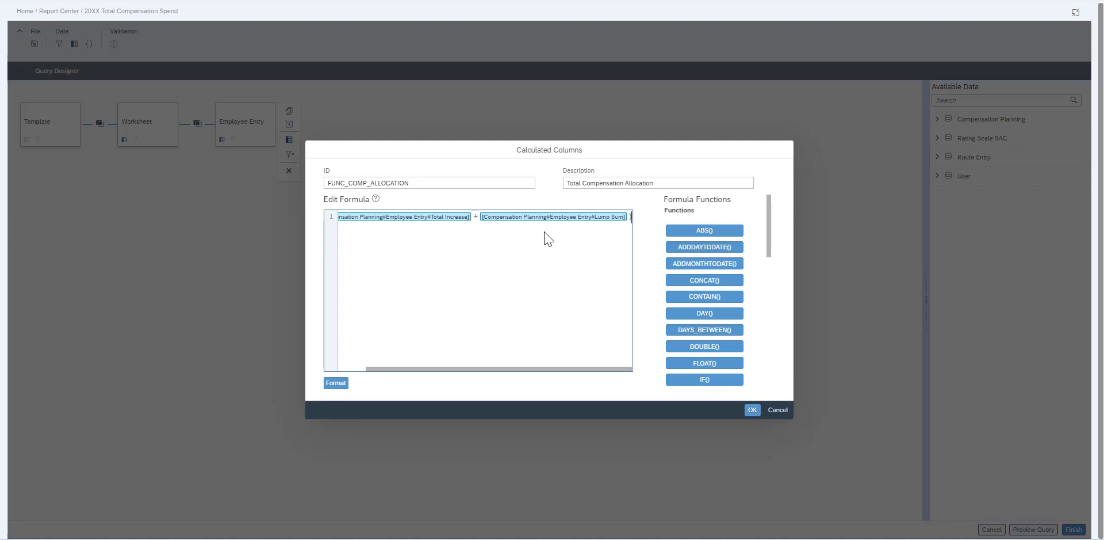
- Divide the parenthesised sum by Employee Entry's Currency Conversion Rate, format the formula and accept the allocation column
text( / c)
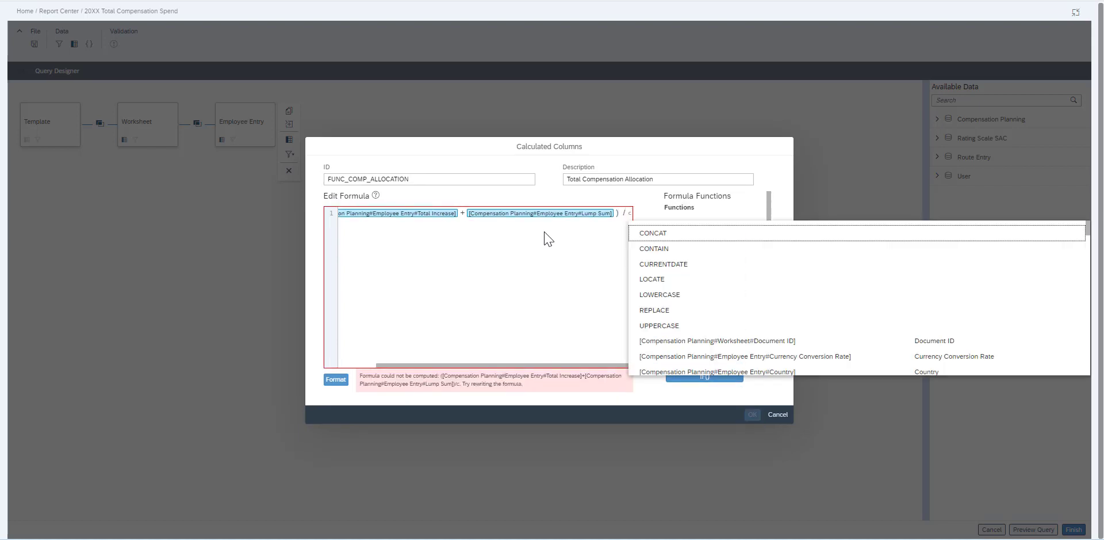
text(urr)
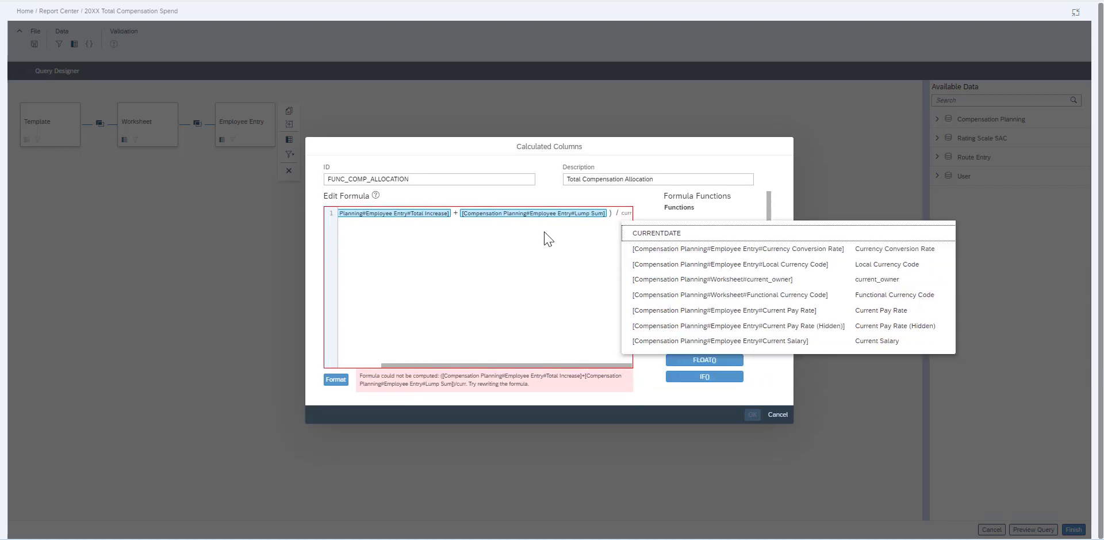
click(639, 249)
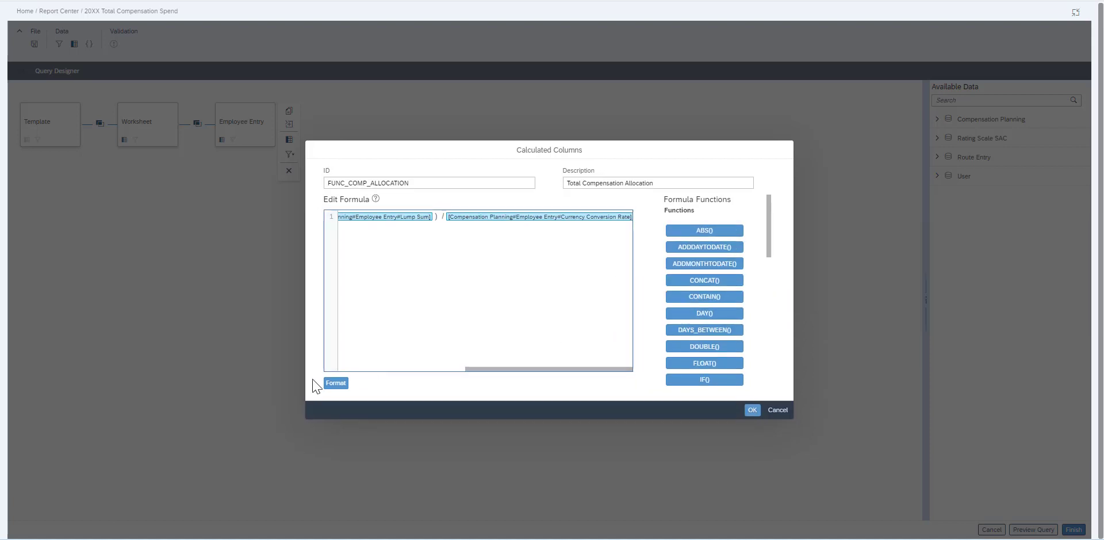
click(337, 384)
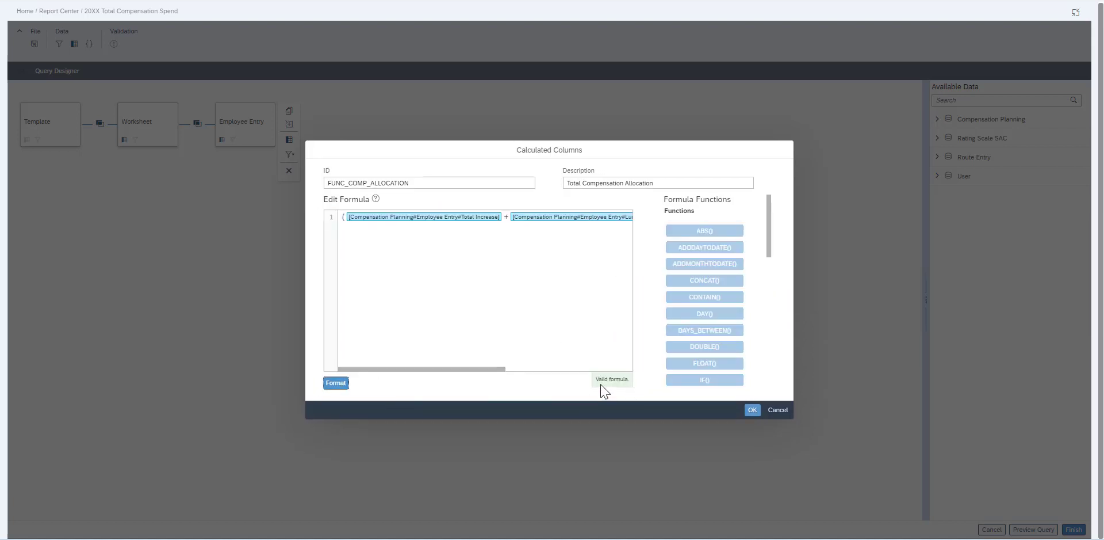
click(752, 410)
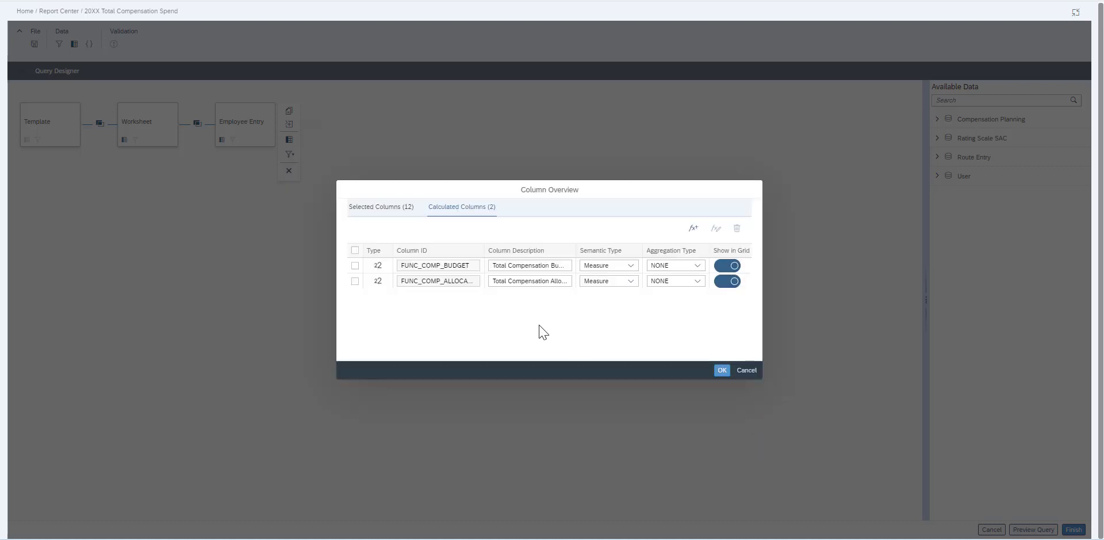
- Start a third calculated column with the ID FUNC_COMP_Variance and the description Total Compensation Variance
click(693, 231)
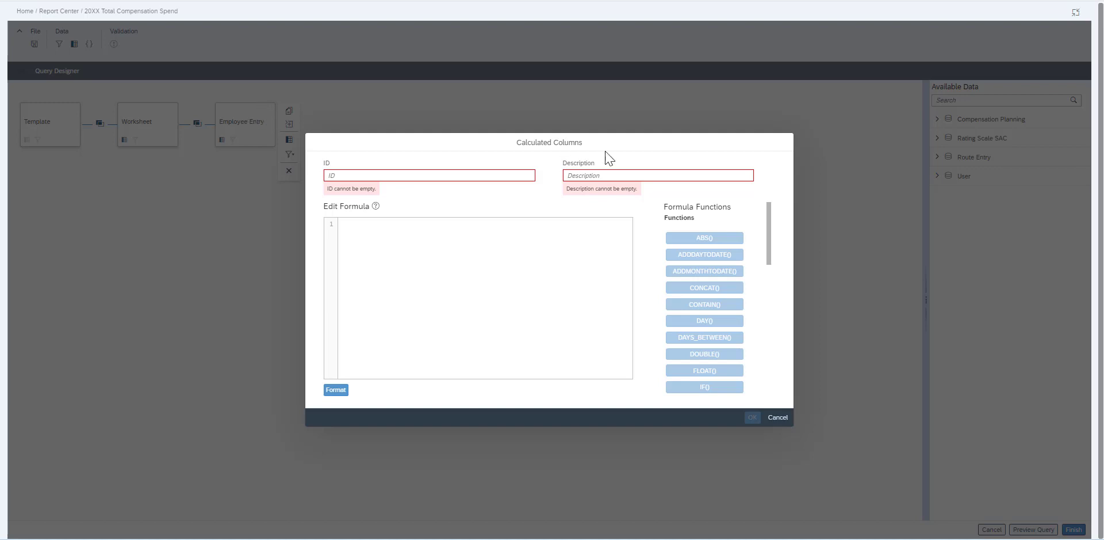
click(441, 176)
text(FUNC_COMP_Variance)
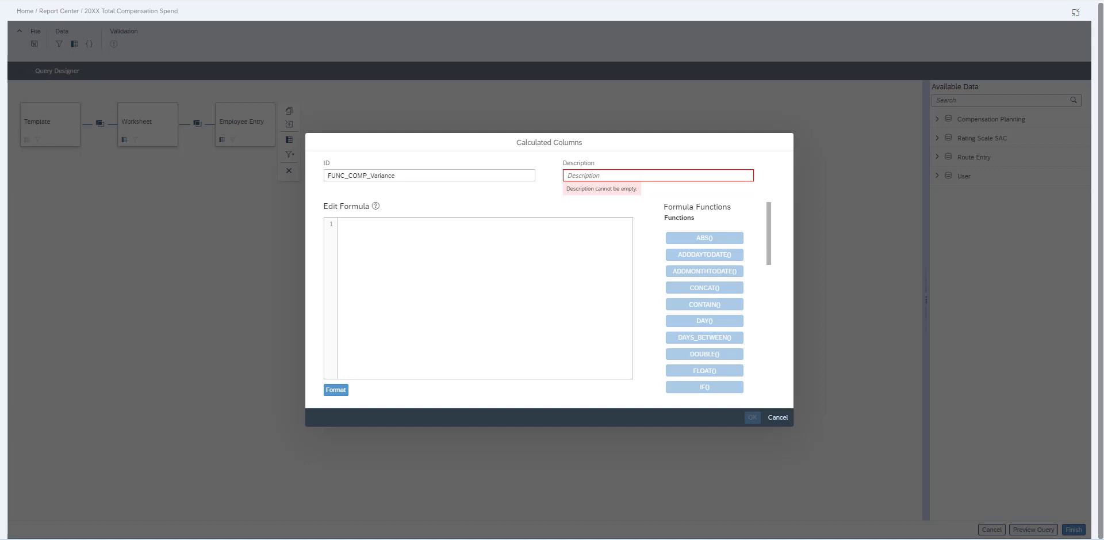
click(595, 175)
text(Total Compensation Variance)
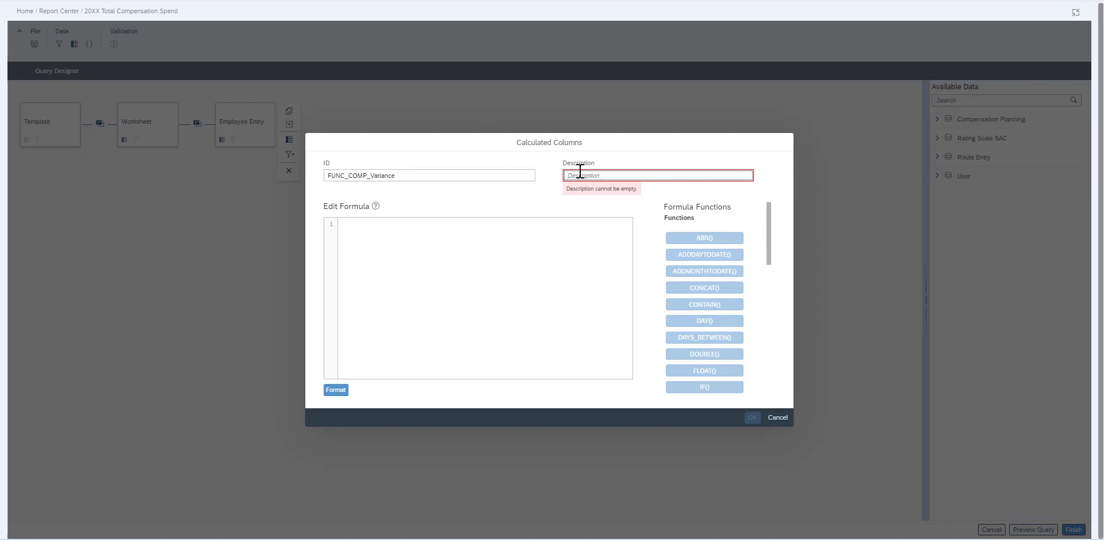
- Set the compensation variance formula to FUNC_COMP_BUDGET minus FUNC_COMP_ALLOCATION, format it and accept the calculated column
click(465, 276)
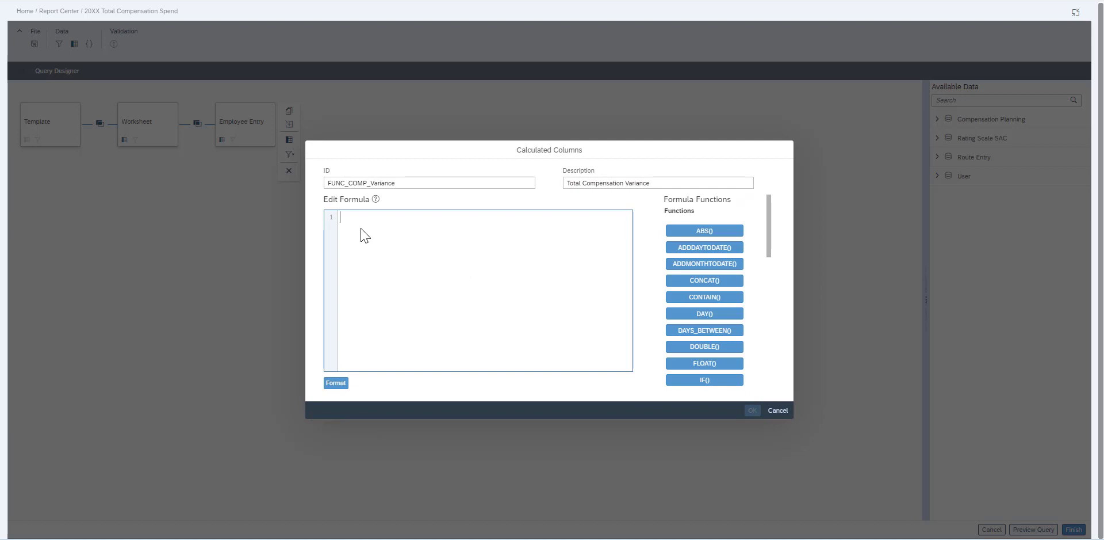
text(budget)
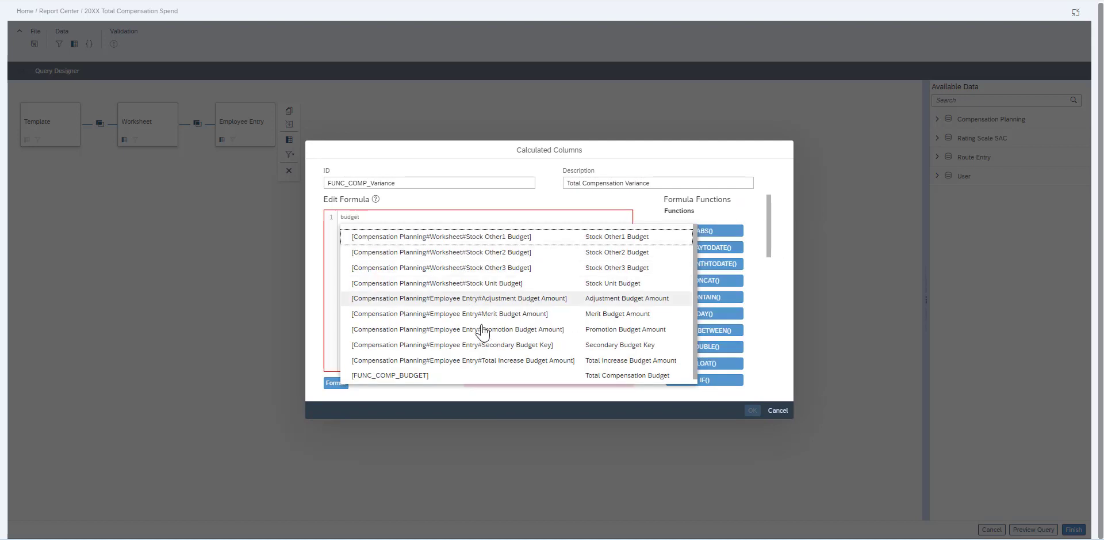
click(460, 376)
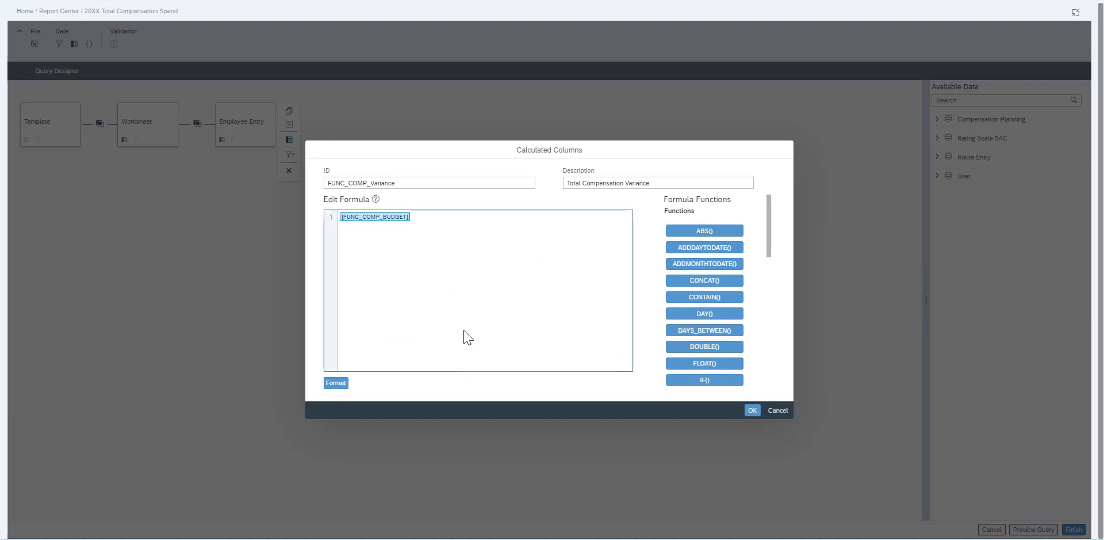
text(-)
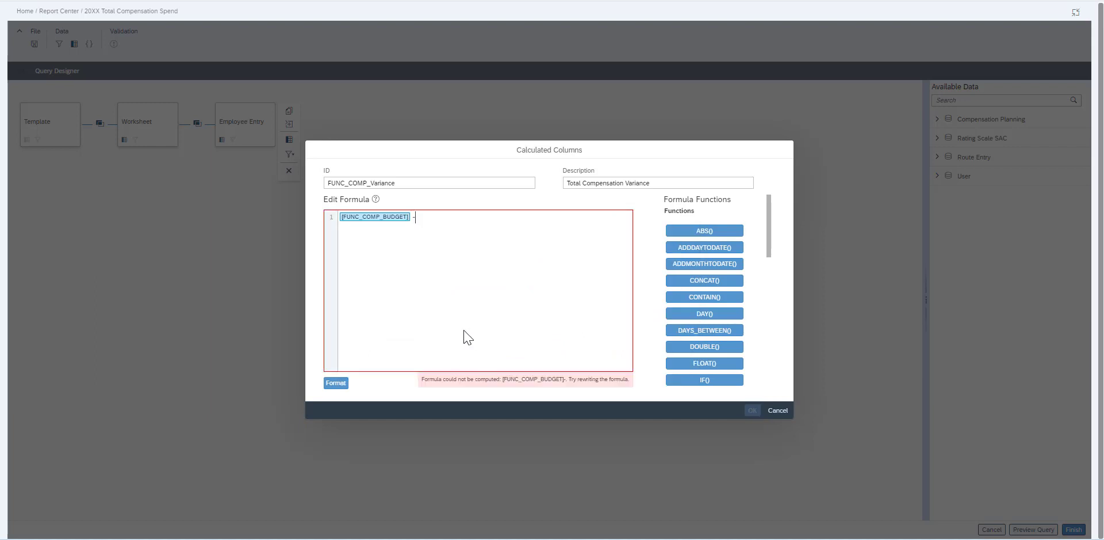
text( total)
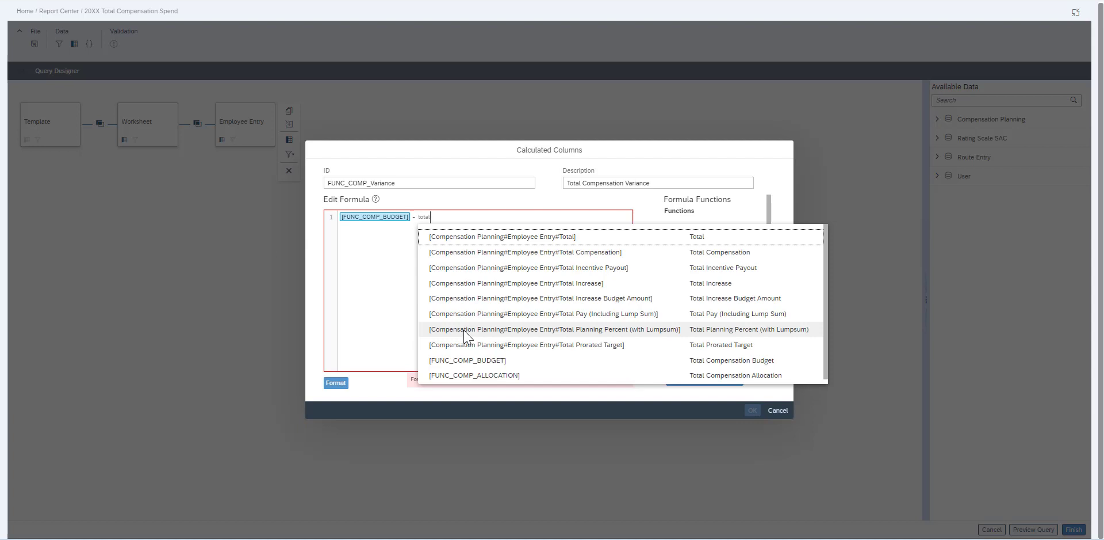
click(467, 375)
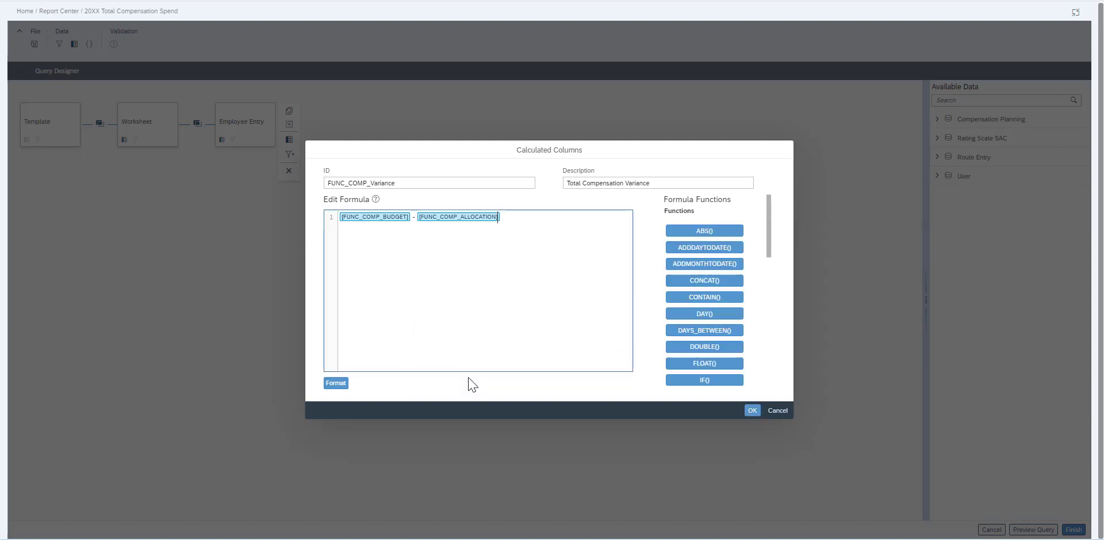
click(345, 388)
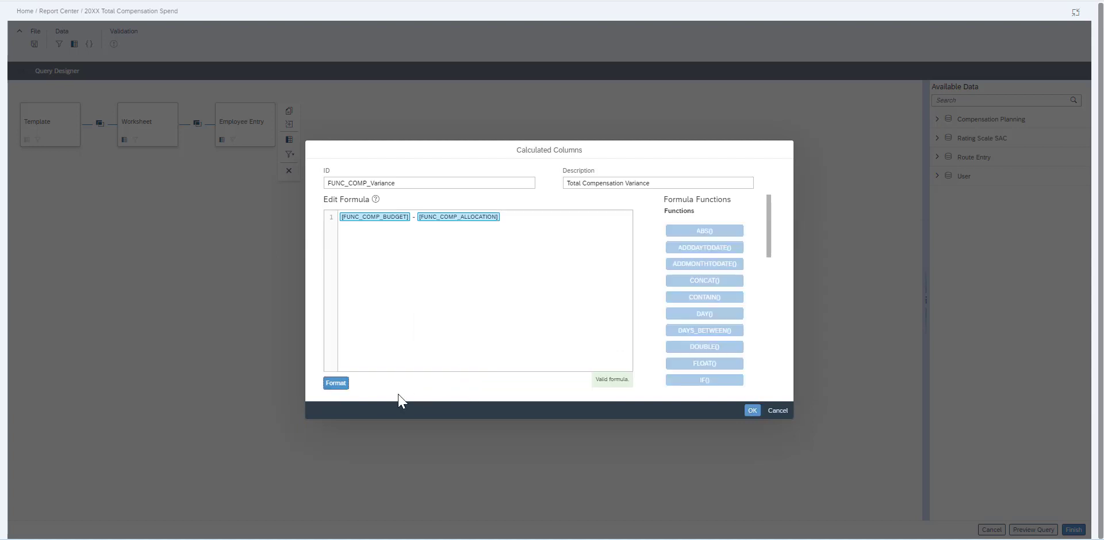
click(750, 410)
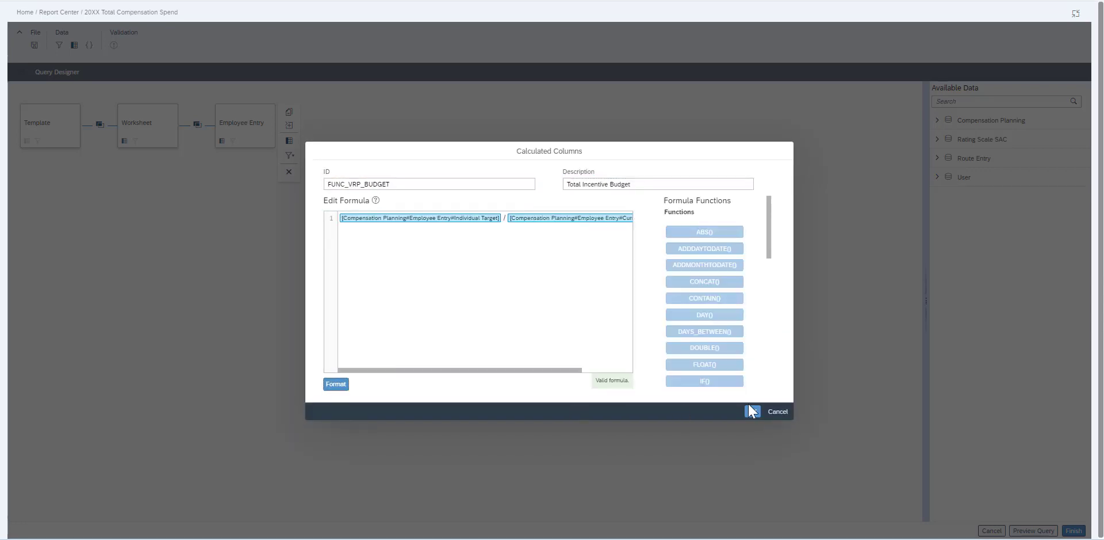
- Accept the calculated columns FUNC_VRP_BUDGET, Total Incentive Budget, and FUNC_VRP_ALLOCATION, Total Incentive Allocation
click(750, 411)
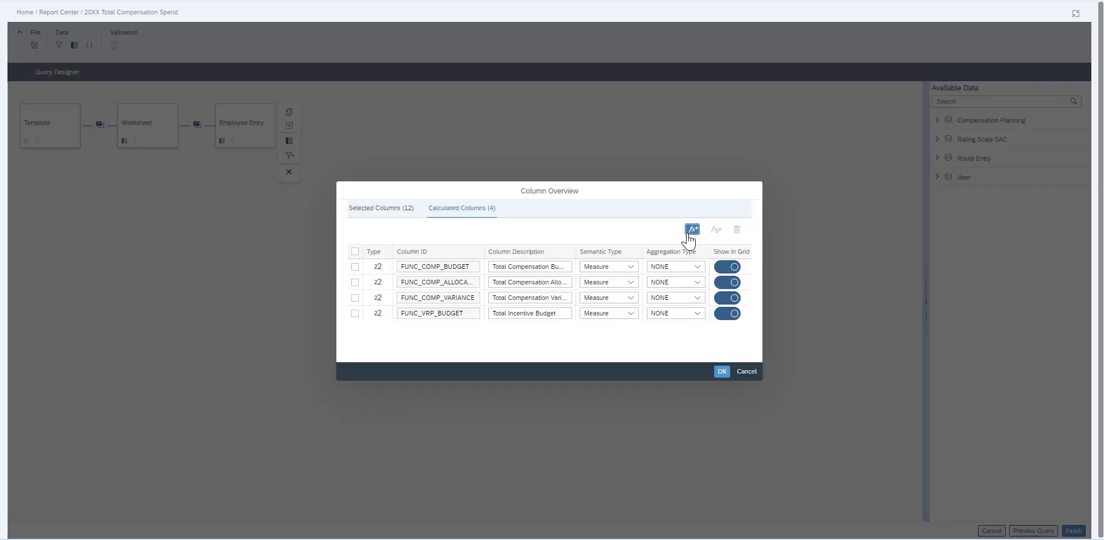
click(693, 91)
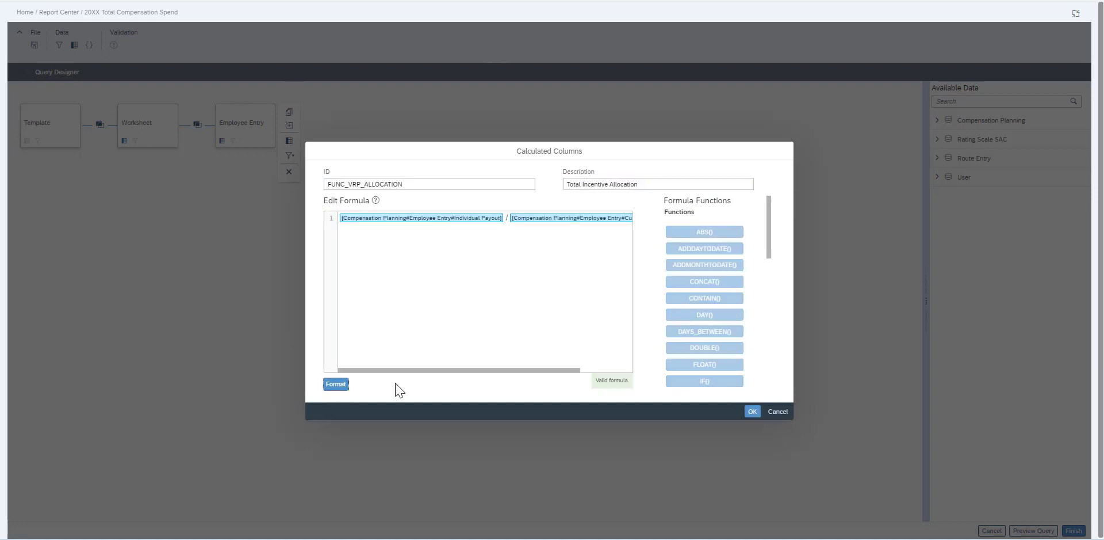
click(753, 411)
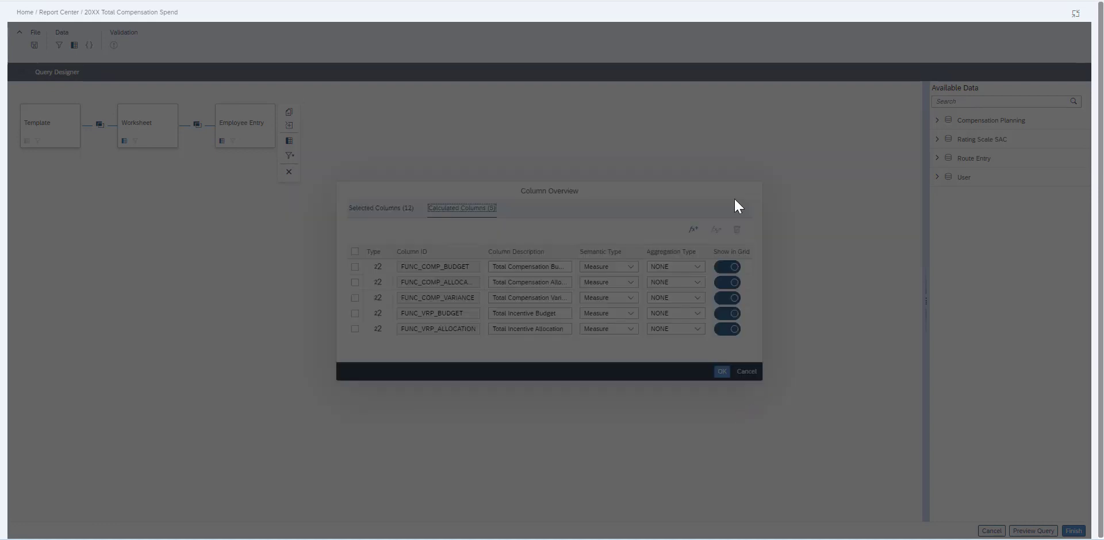
- Start another calculated column with the ID FUNC_VRP_Variance and the description Total Incentive Variance
click(734, 208)
click(345, 176)
text(FUNC_VRP_Variance)
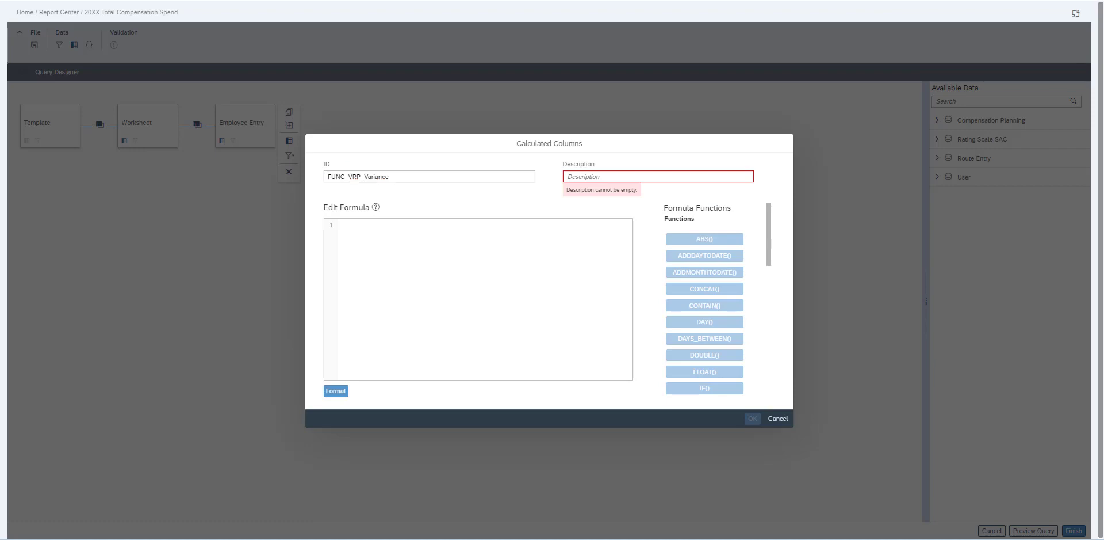
click(628, 177)
text(Total Incentive Variance)
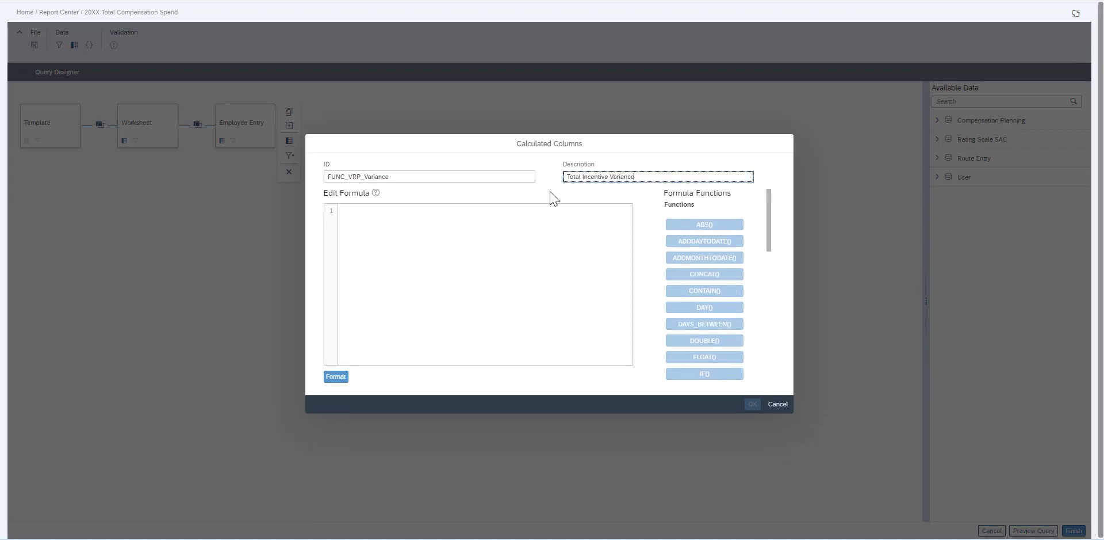
- Enter FUNC_VRP_BUDGET minus FUNC_VRP_ALLOCATION in the incentive variance formula
click(476, 240)
text(total incentiv)
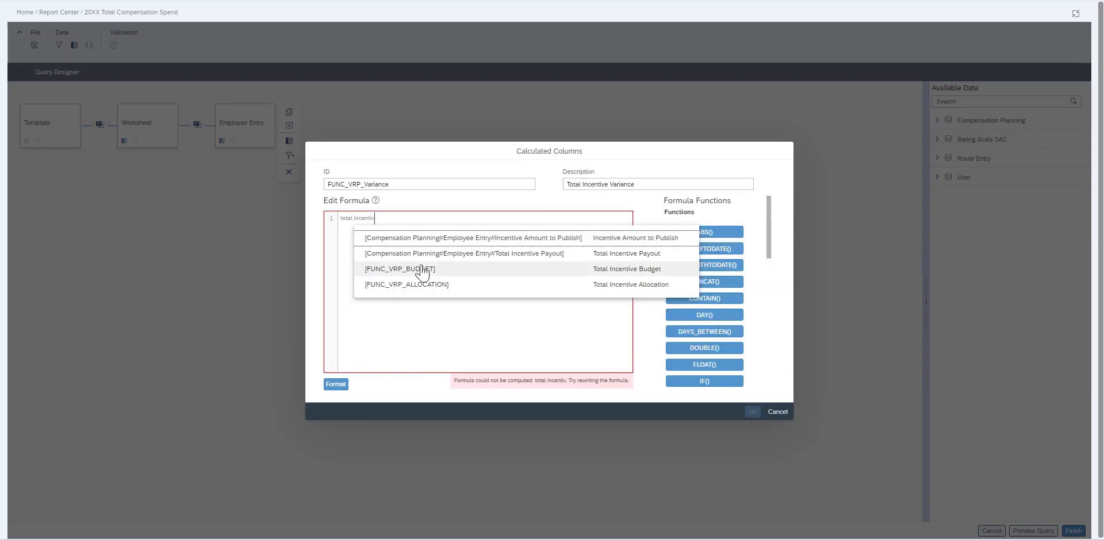
click(422, 268)
text(-total)
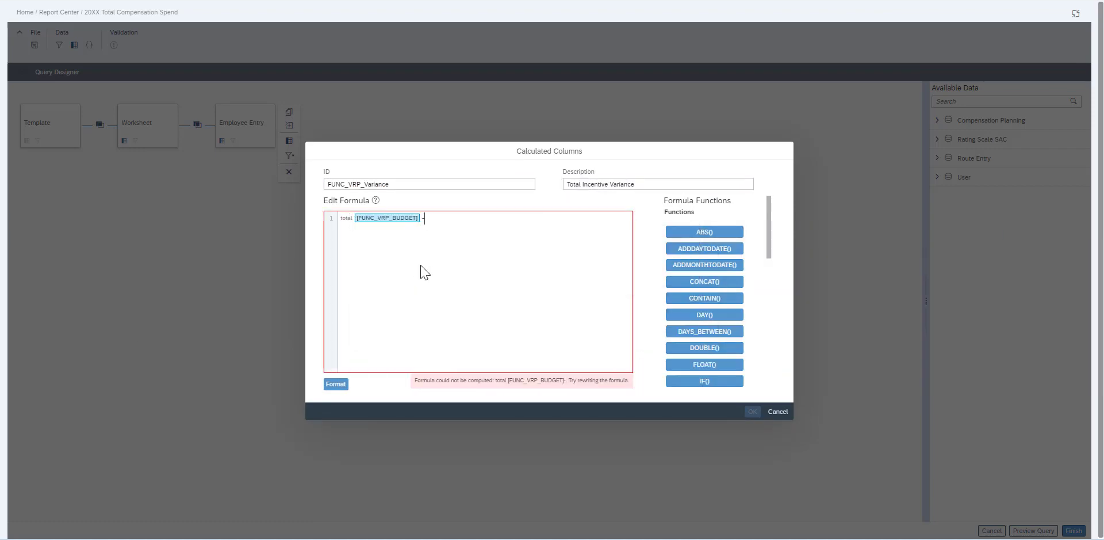
text( incentiv)
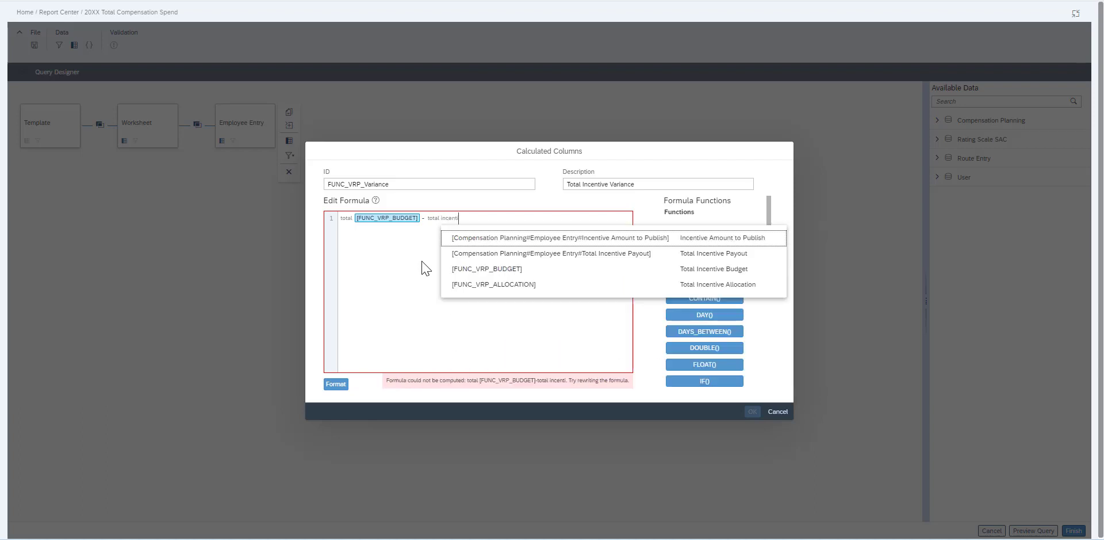
click(450, 284)
- Remove the leftover "total" words from the incentive variance formula, then accept the column and the column overview
double_click(434, 215)
key(BackSpace)
double_click(345, 214)
key(BackSpace)
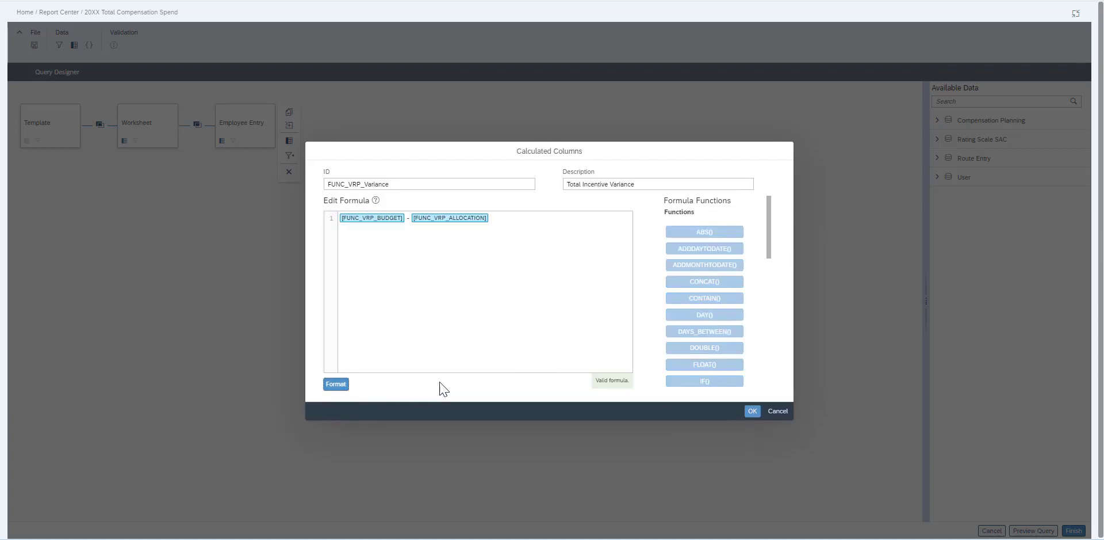
click(753, 411)
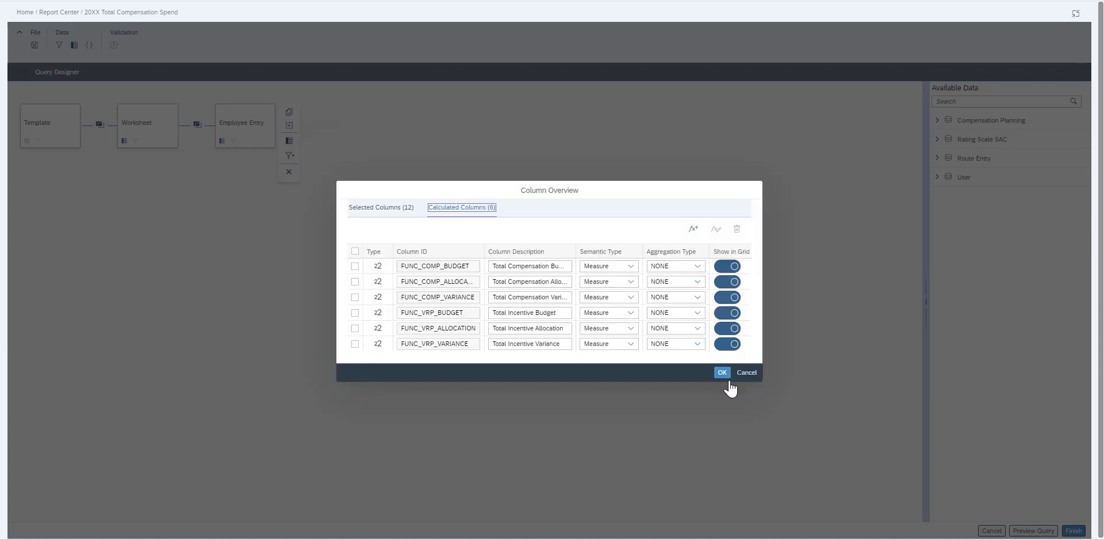
click(723, 374)
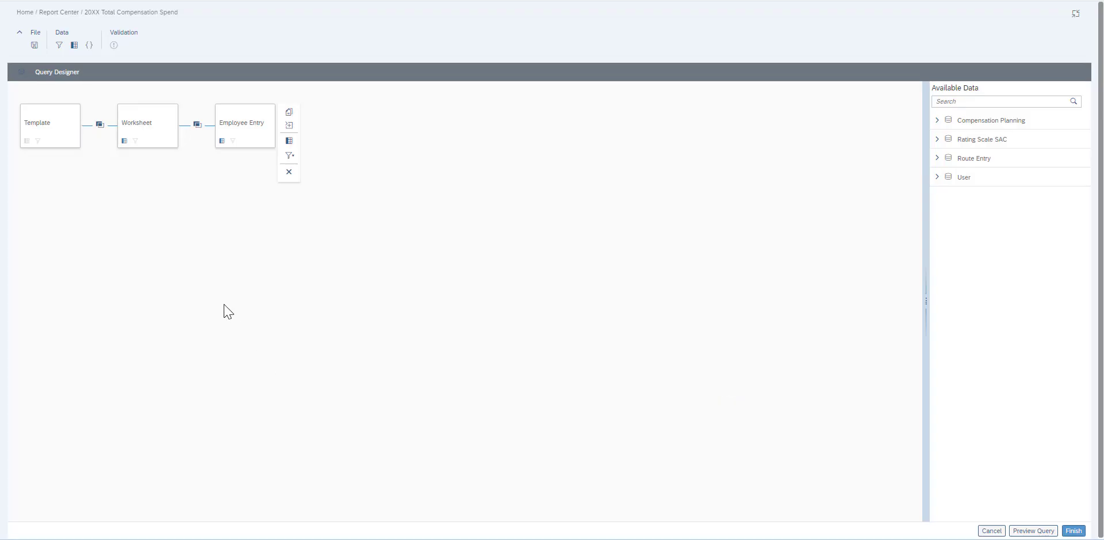
- Save the query, then preview its rows across the compensation and incentive columns and hide the preview
click(35, 45)
click(365, 358)
click(1044, 531)
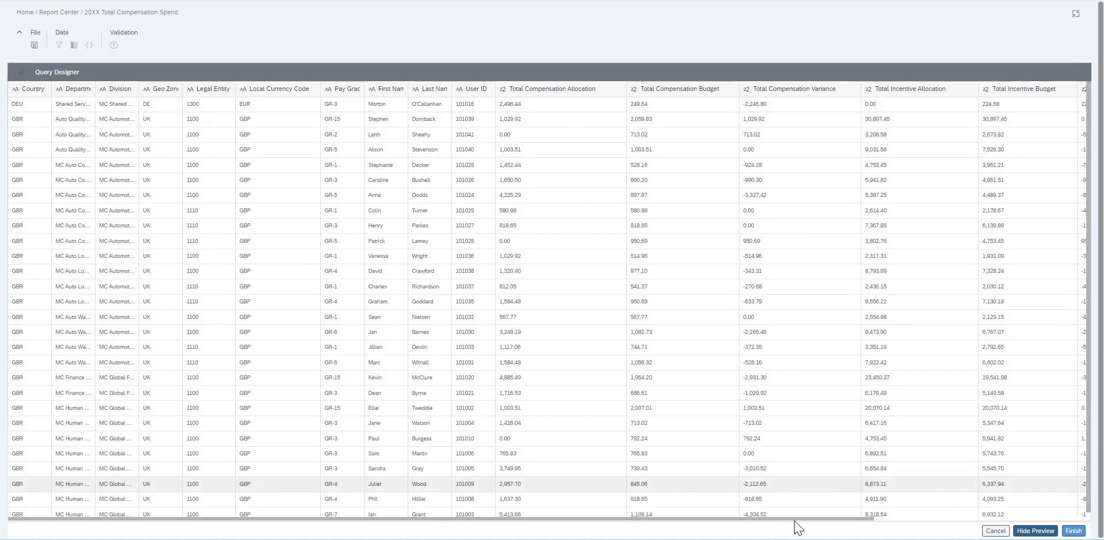
scroll(835, 518, right, 5)
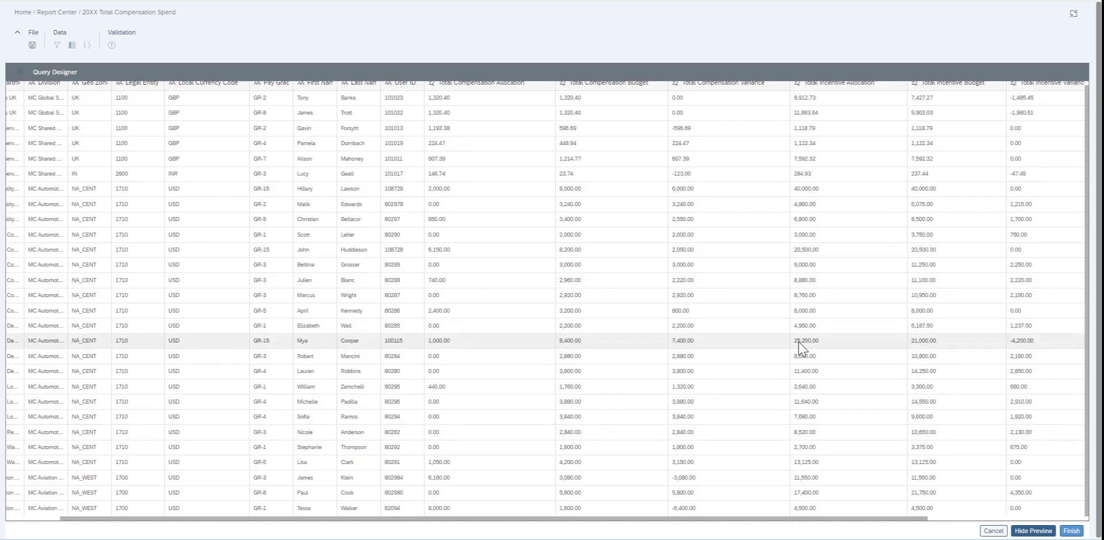
scroll(800, 344, up, 9)
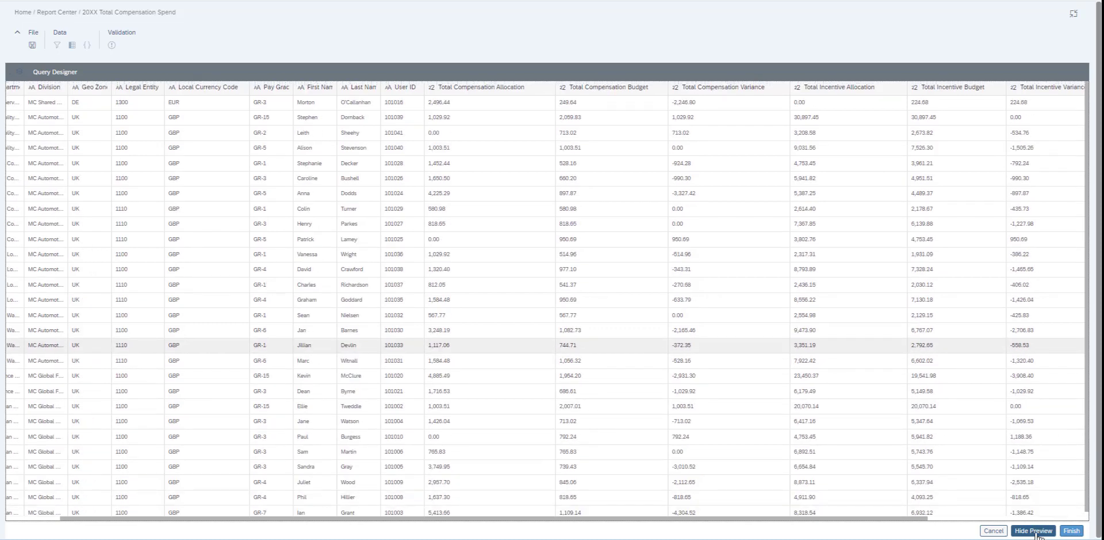
click(1036, 532)
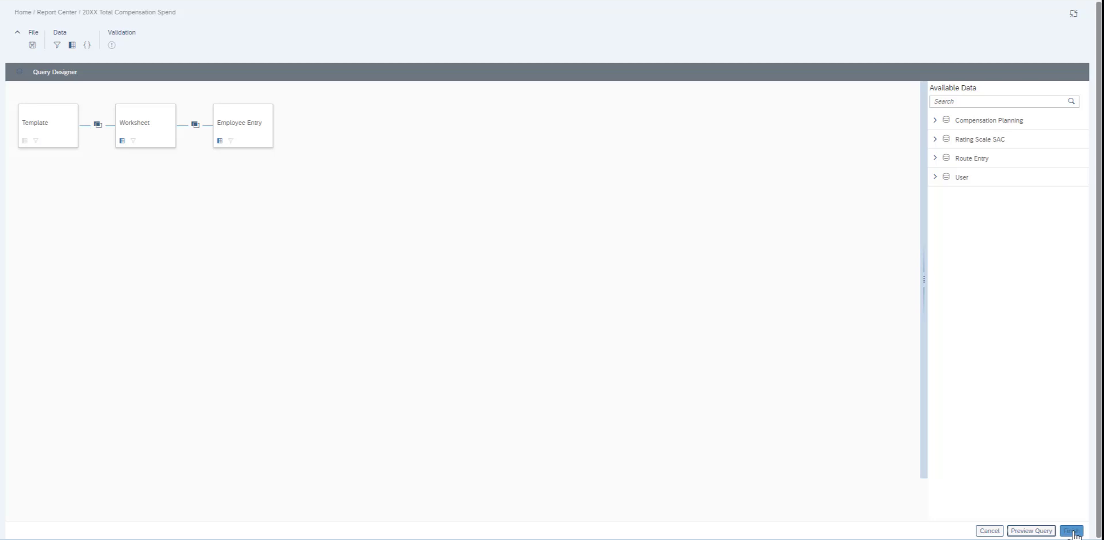
- Finish the query and name its datasource Employee Entry
click(1072, 530)
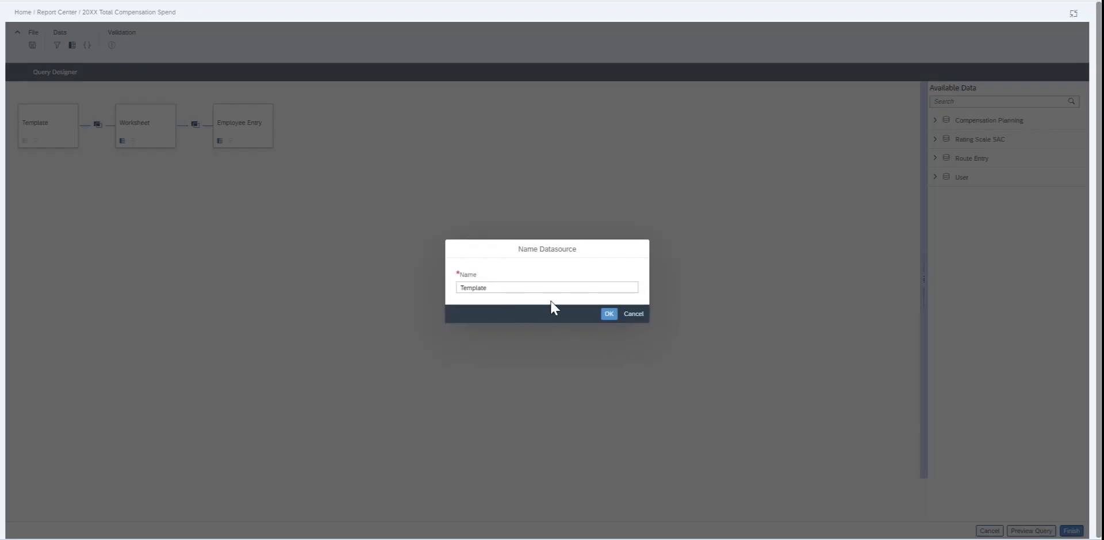
double_click(527, 287)
text(Employee Entry)
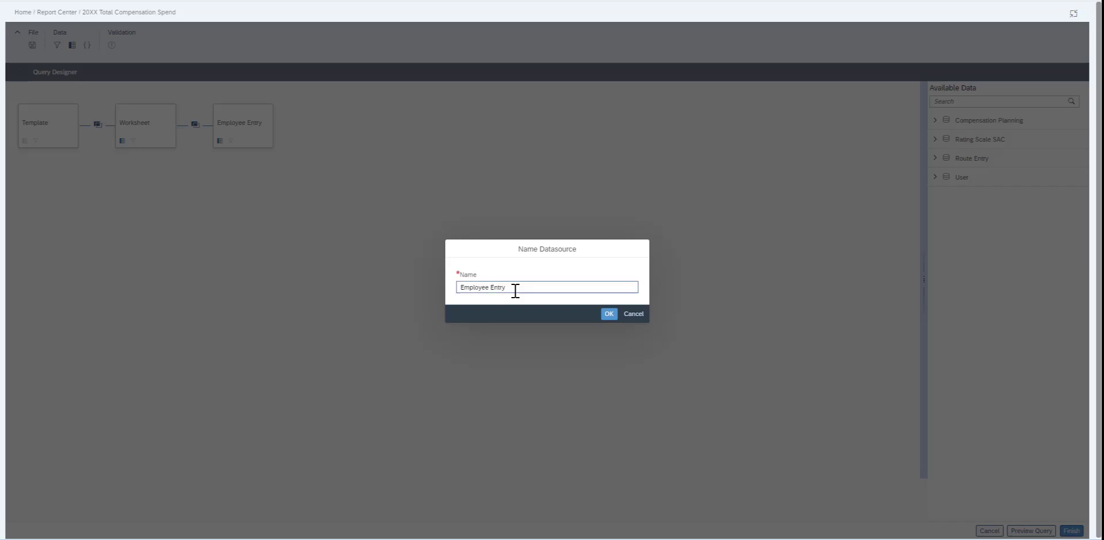
click(607, 314)
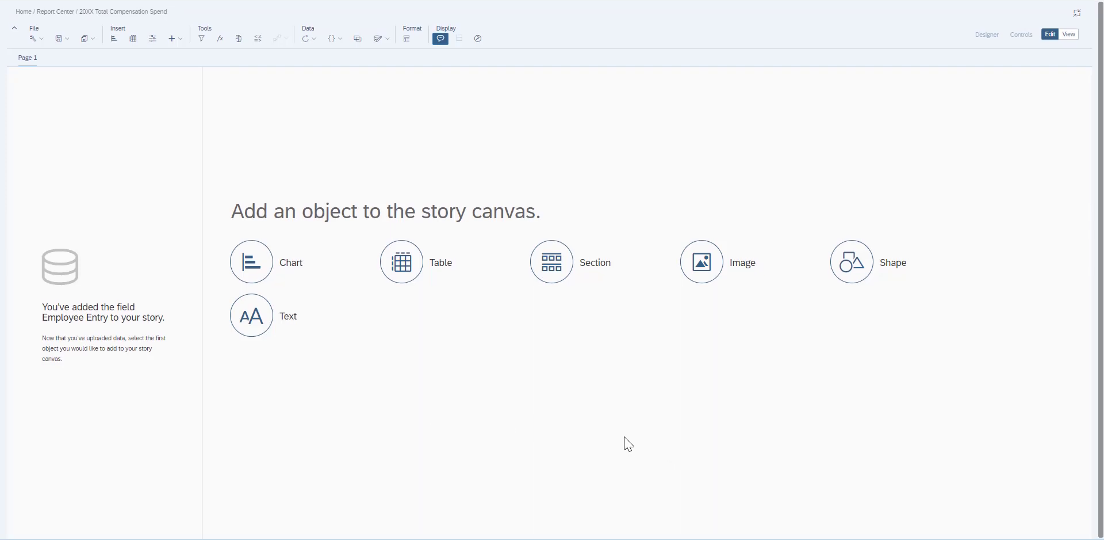
- Add a responsive page with two lanes to the story and delete the original Page 1
mouse_move(54, 67)
click(66, 60)
click(68, 71)
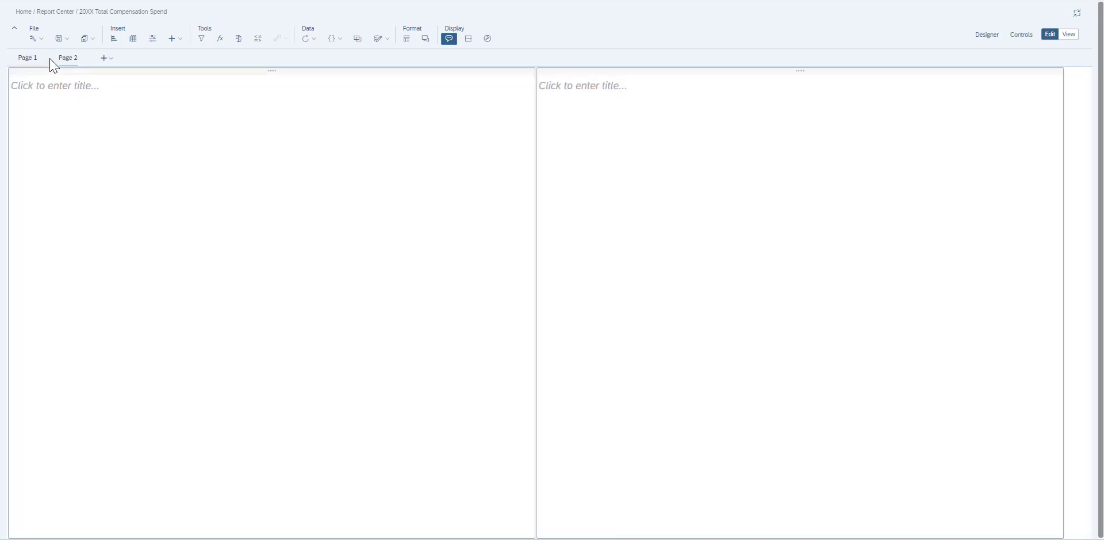
click(43, 60)
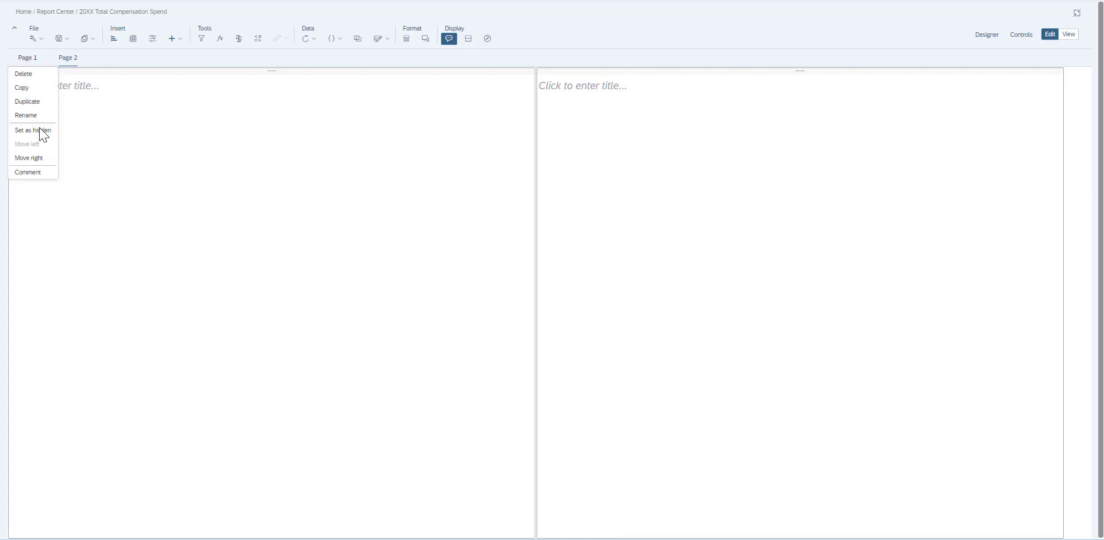
click(45, 73)
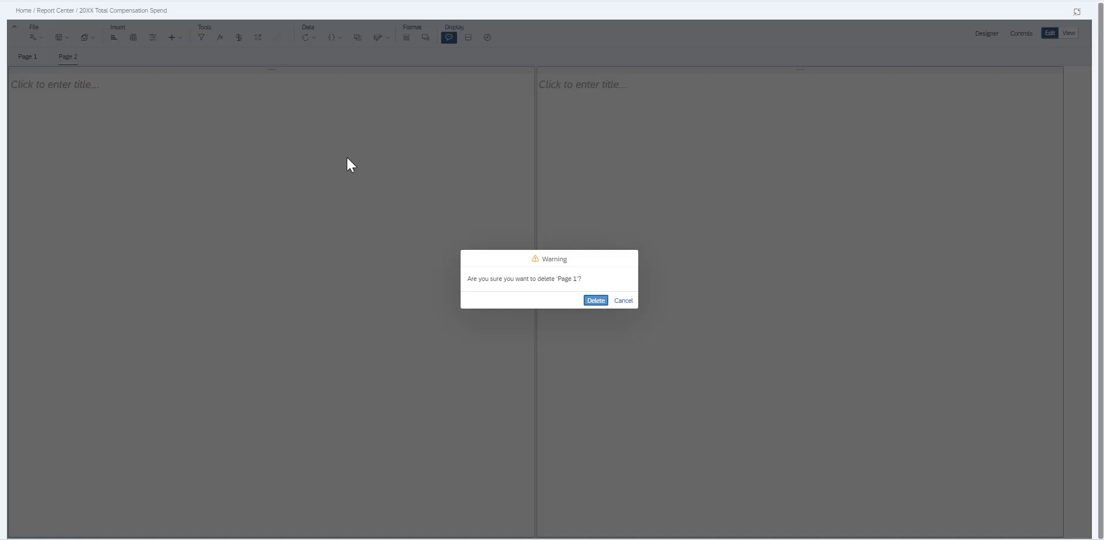
click(591, 300)
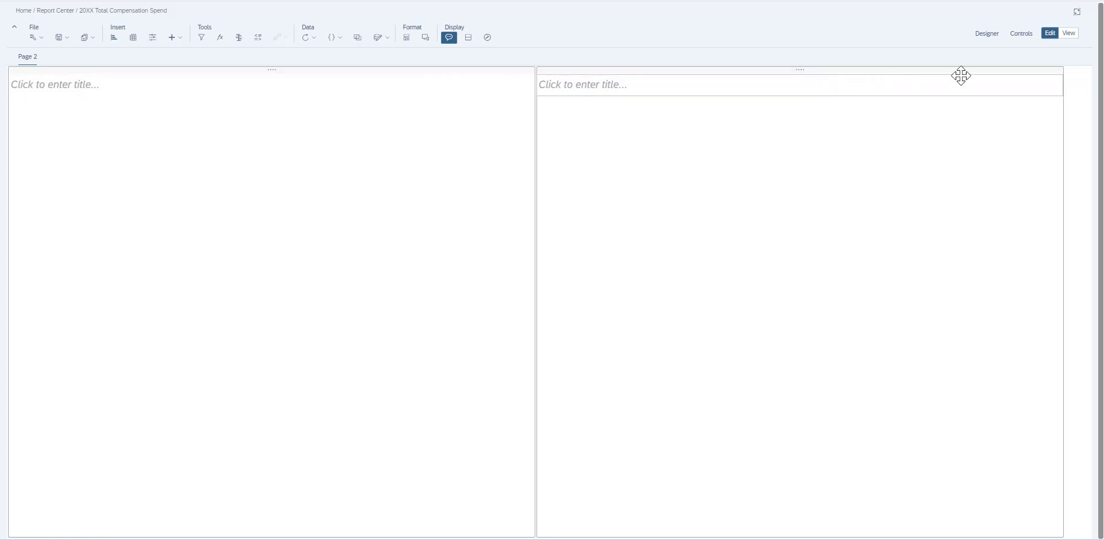
- Remove the second lane from Page 2 and delete the title placeholder of the remaining lane
click(1047, 75)
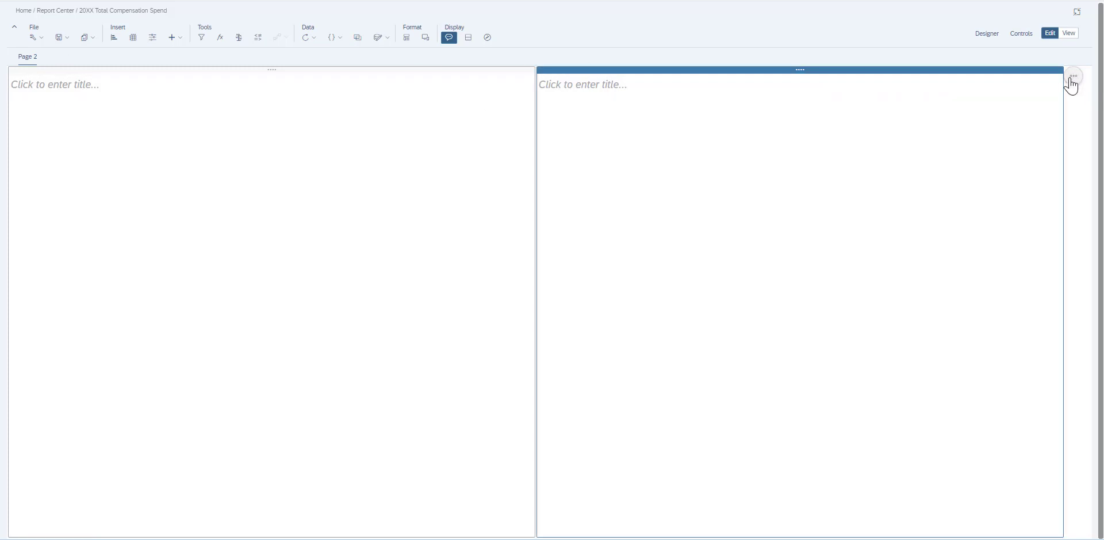
click(1073, 76)
click(1023, 115)
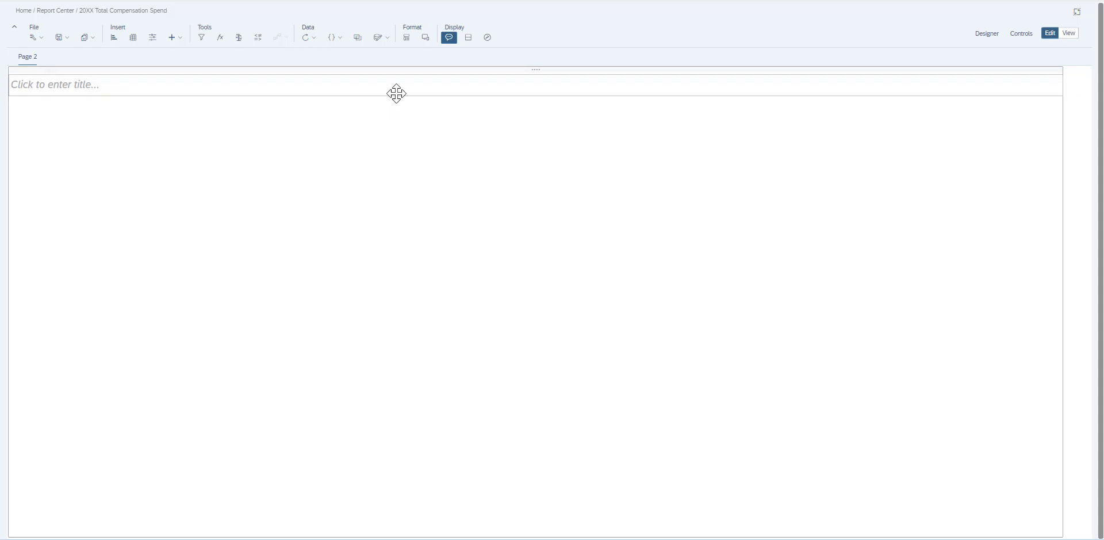
click(396, 93)
key(Delete)
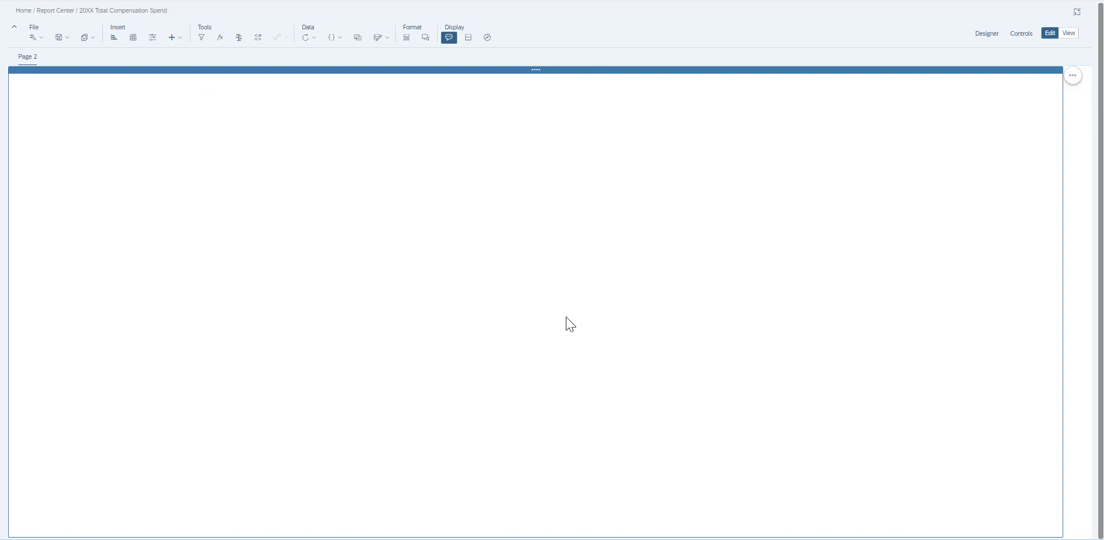
- Insert the BestRun logo image from the image library and shrink it in the page's upper-left corner
click(181, 40)
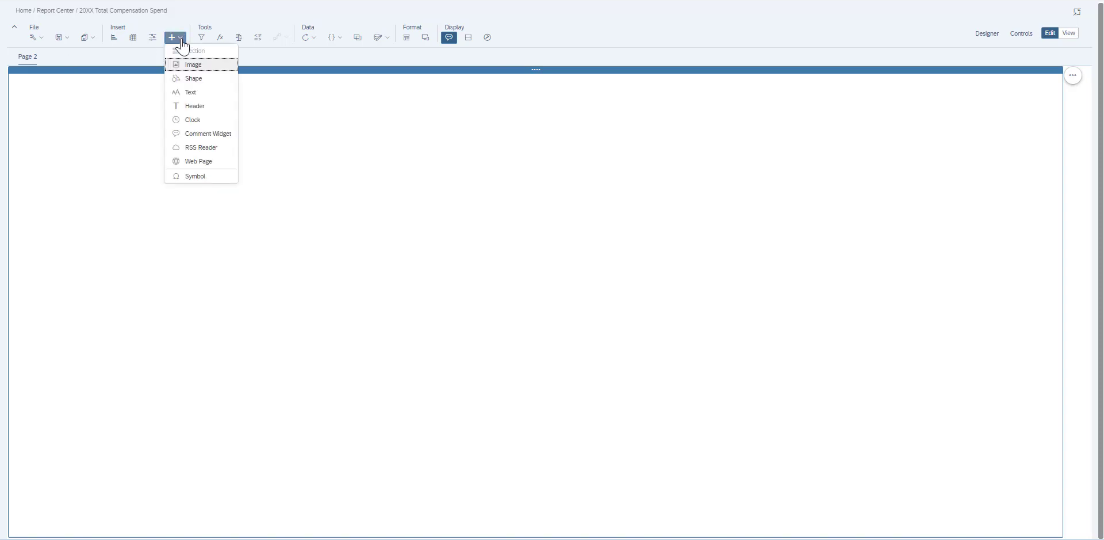
click(204, 69)
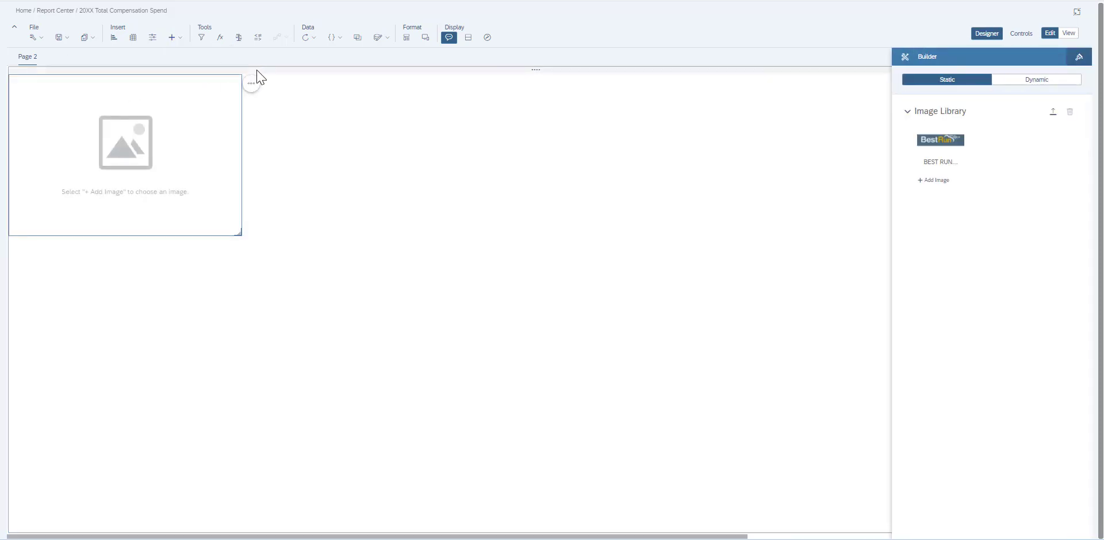
click(941, 152)
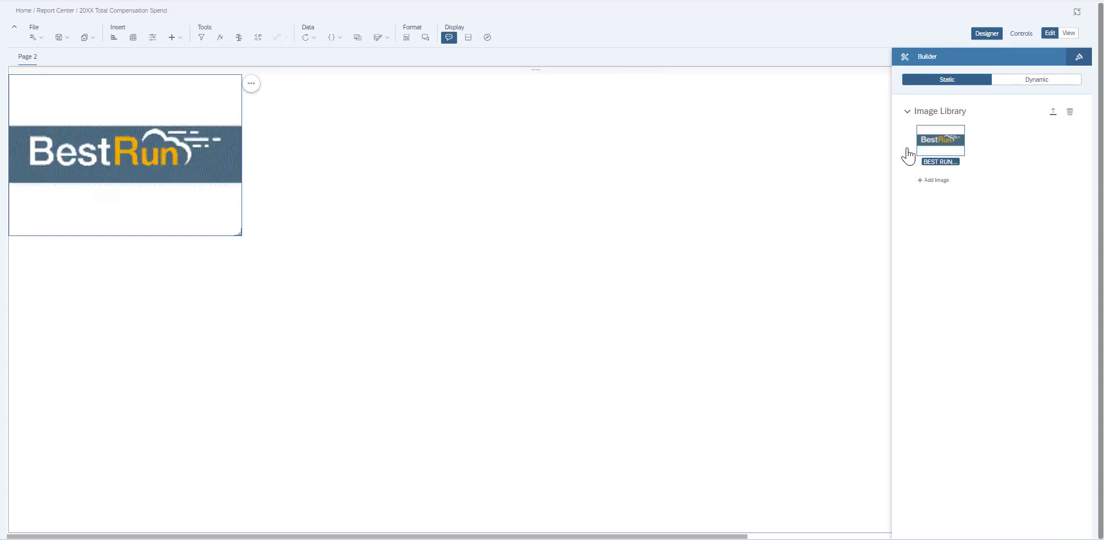
drag(239, 232, 165, 116)
click(228, 191)
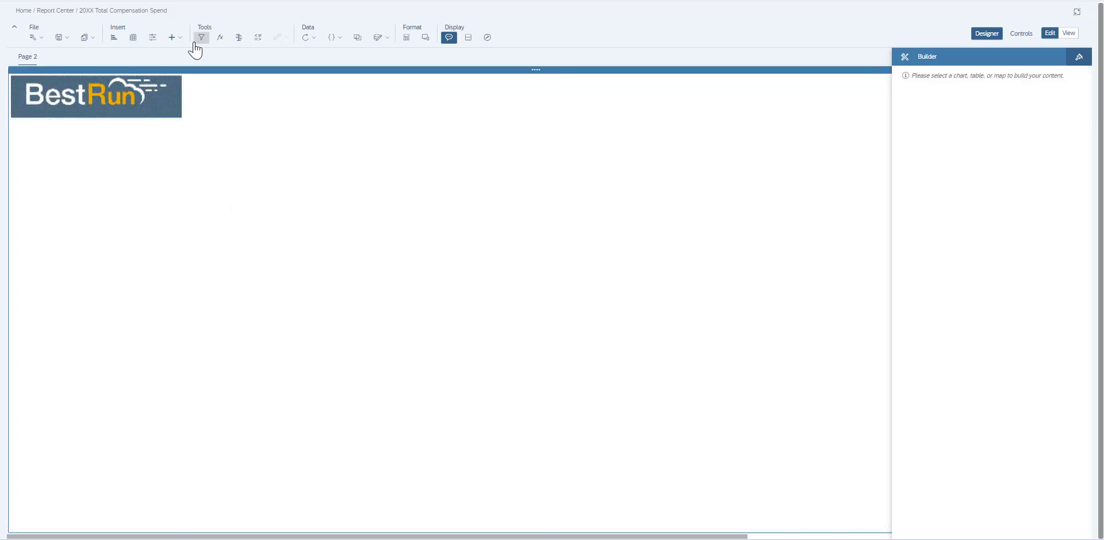
- Add the title text "2022 Compensation Review Spend" beside the logo and format it as size 32, bold and centred
click(179, 39)
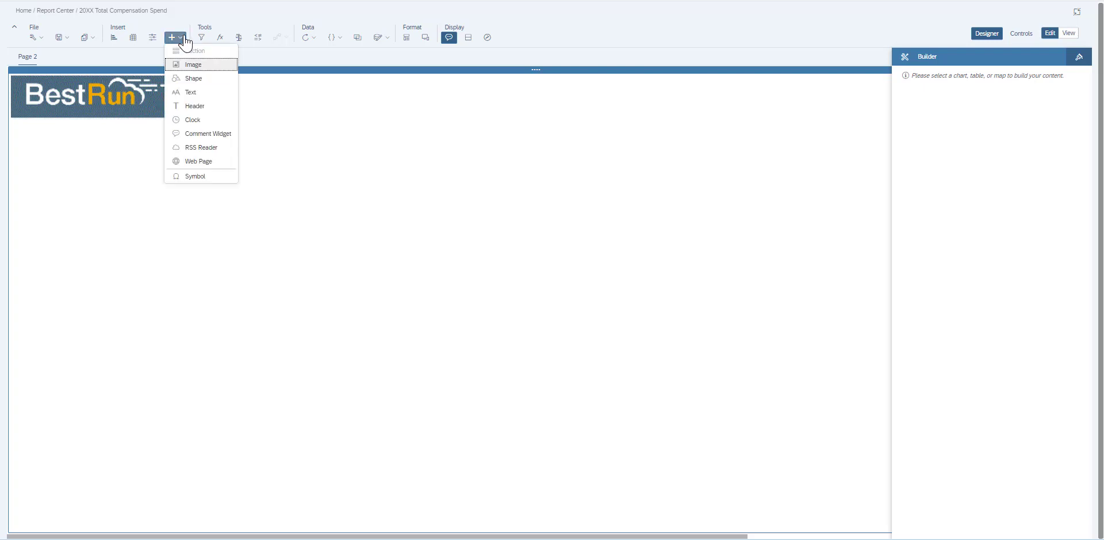
click(206, 92)
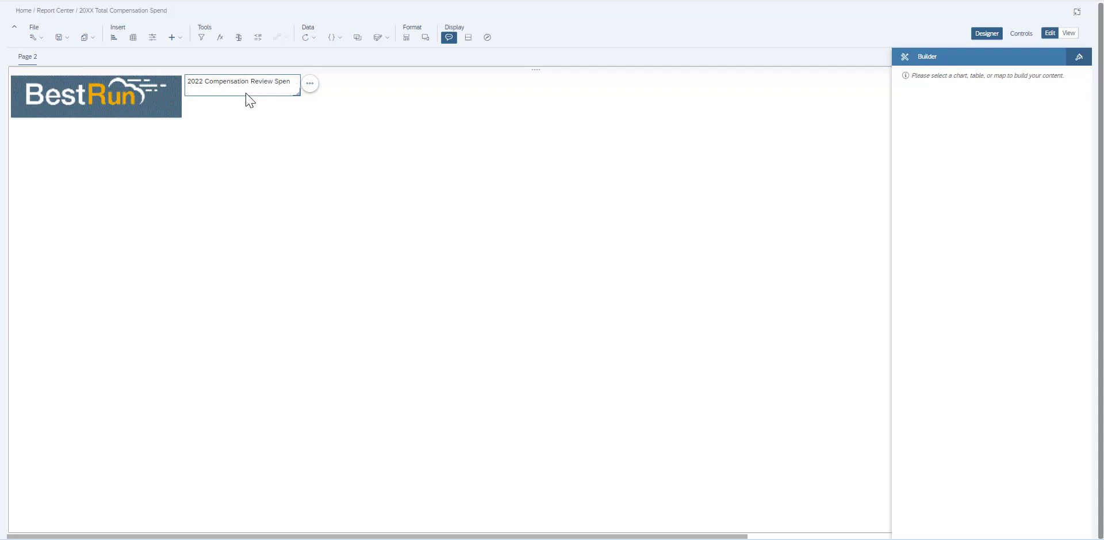
triple_click(284, 85)
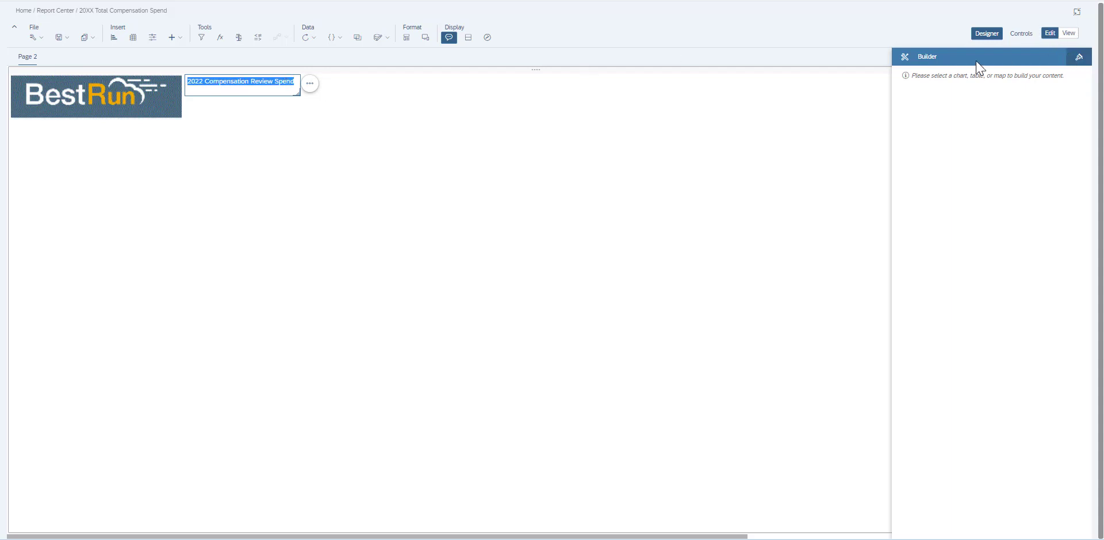
click(1077, 57)
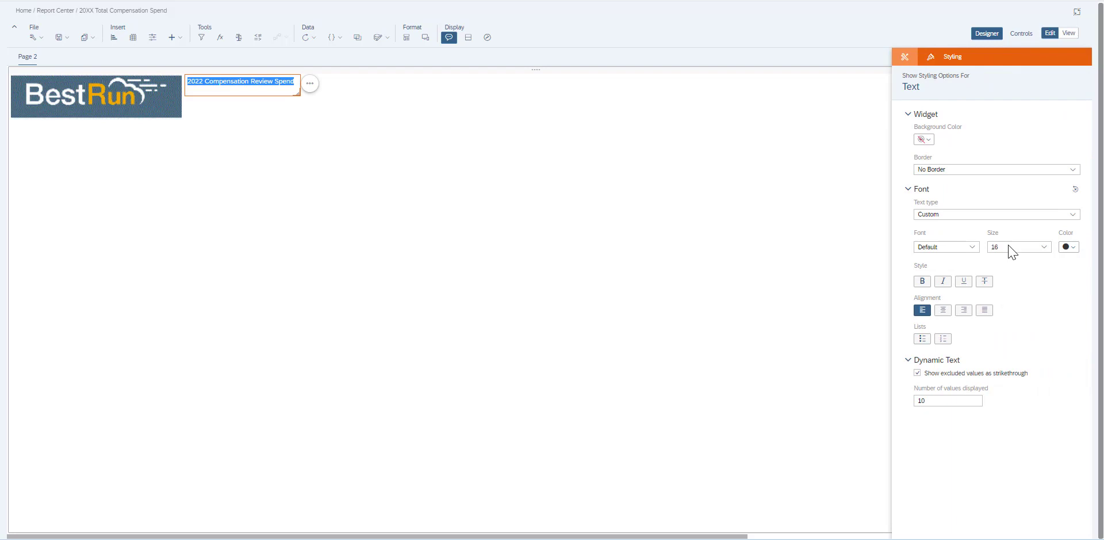
click(1044, 247)
scroll(1027, 311, down, 2)
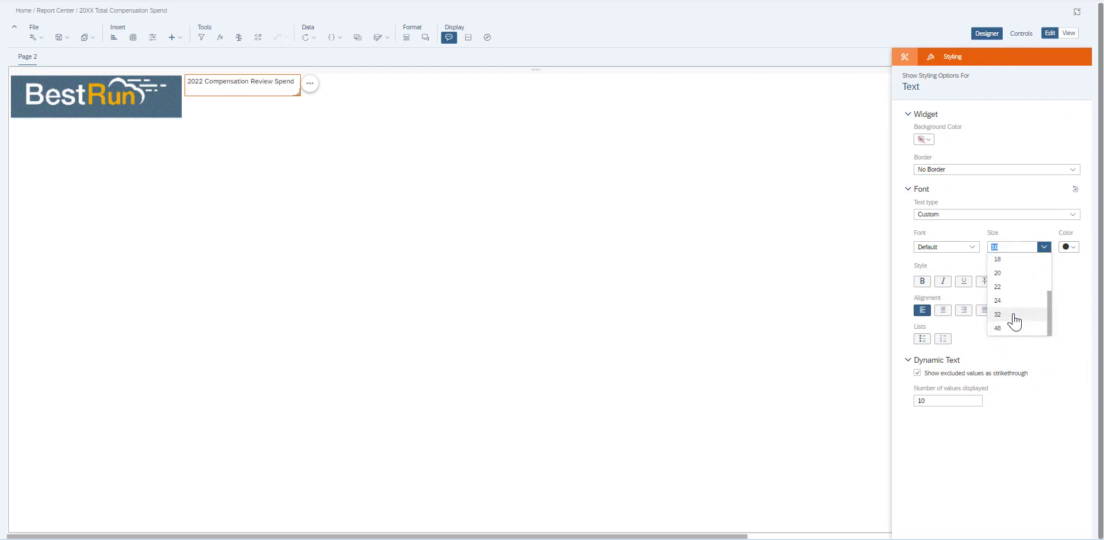
click(1021, 314)
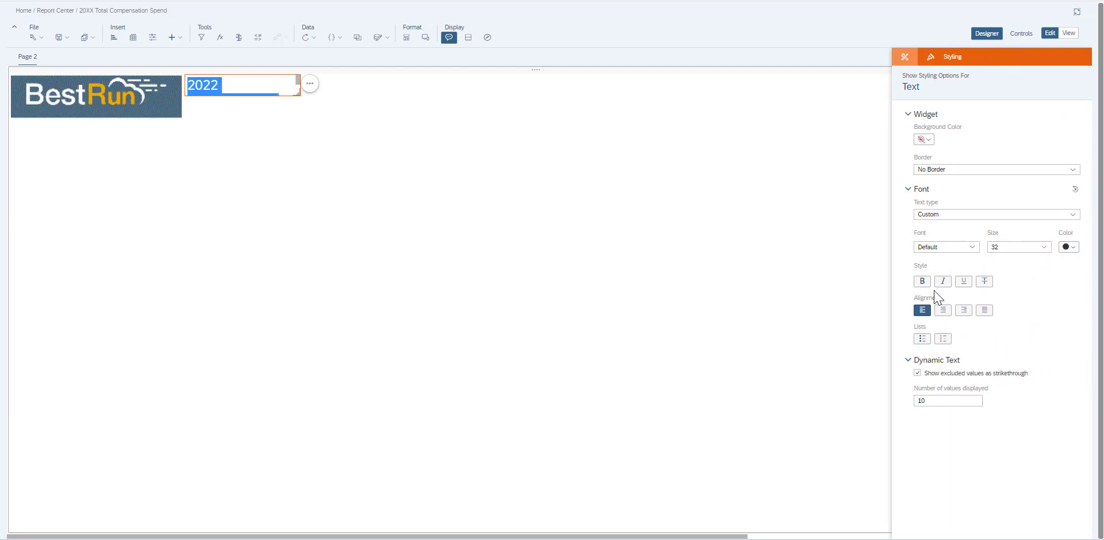
click(922, 280)
click(943, 311)
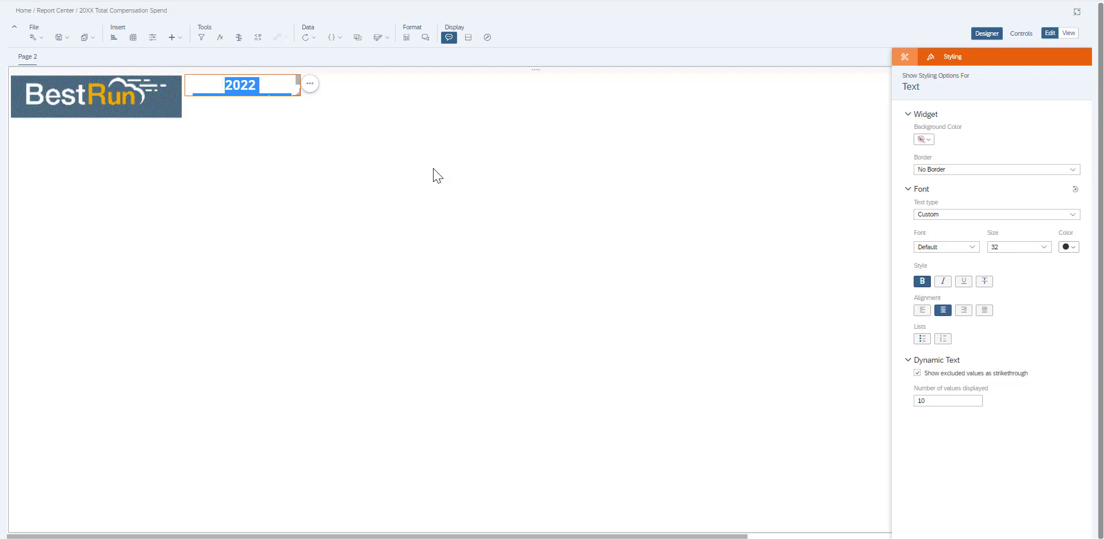
- Enlarge the title's text box to about the logo's height and set the title's font size to 48
drag(296, 96, 588, 120)
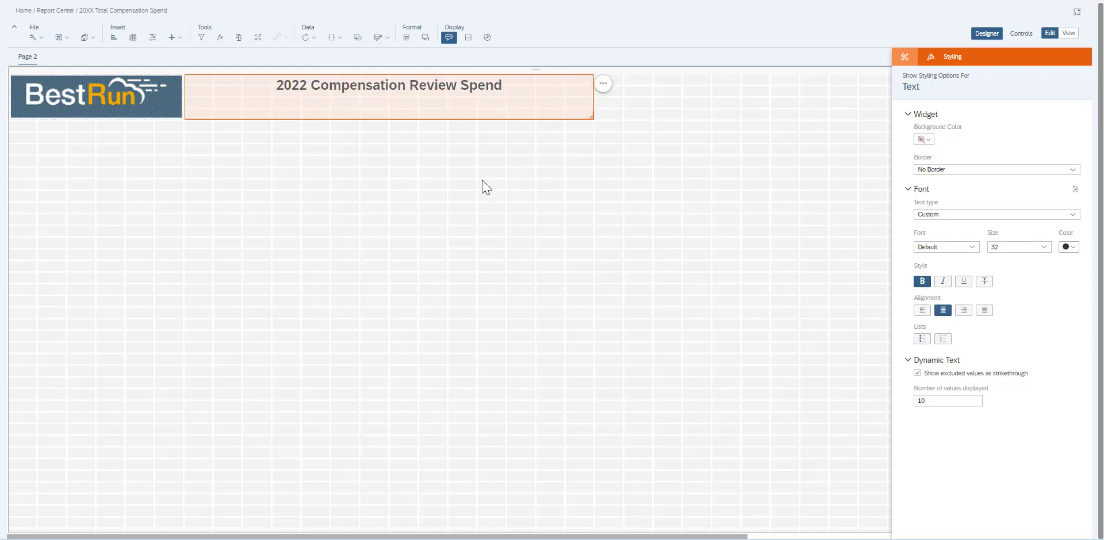
click(484, 179)
click(309, 87)
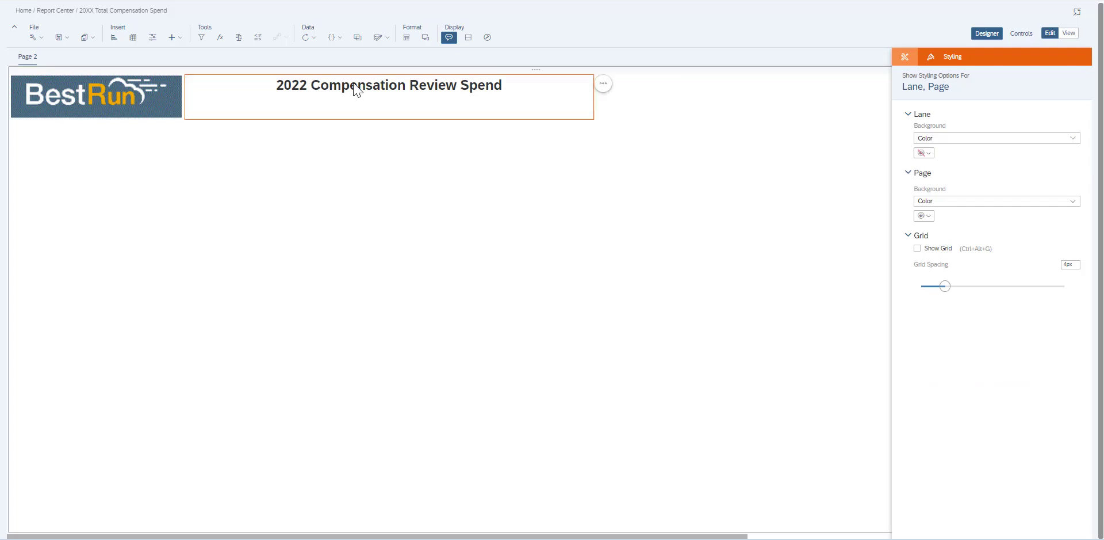
double_click(308, 87)
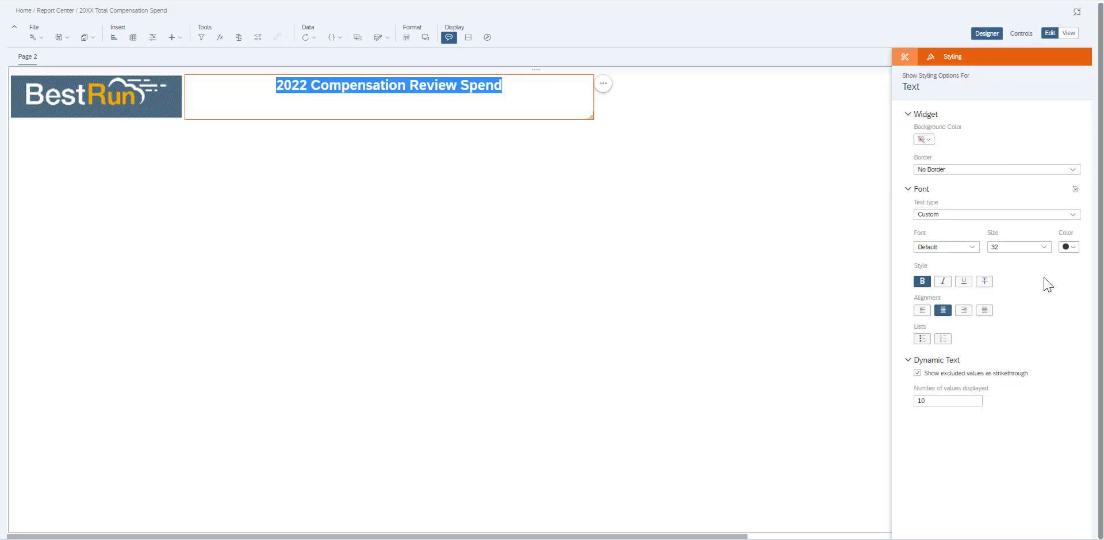
click(1044, 247)
scroll(1029, 314, up, 2)
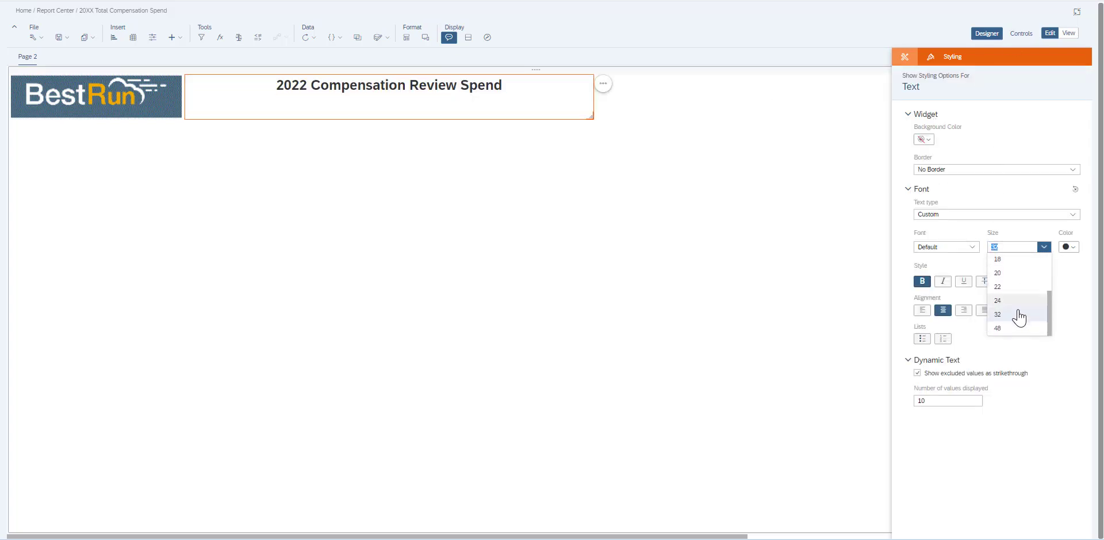
click(1001, 324)
click(602, 201)
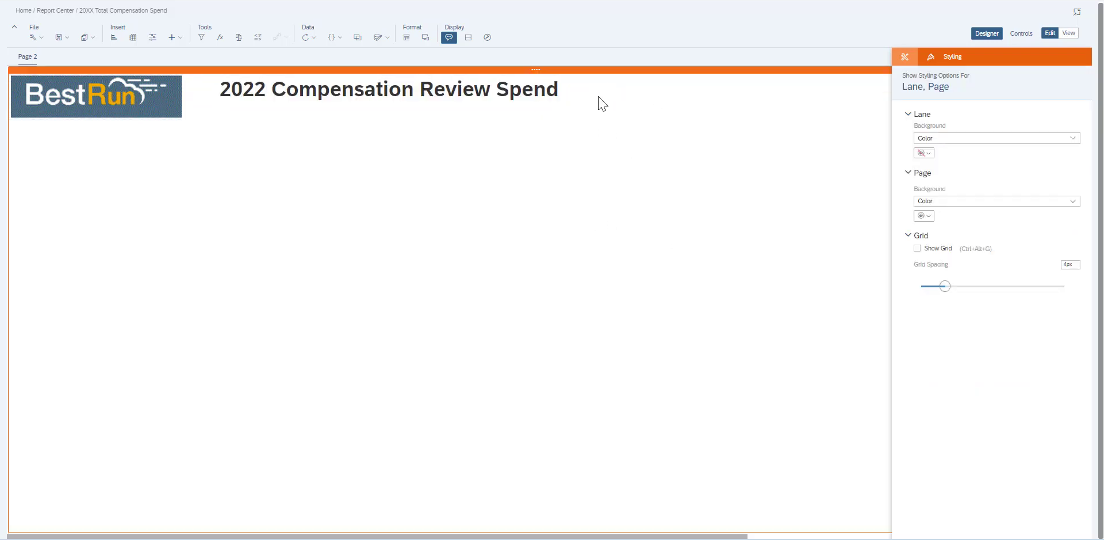
- Add an "Effective Date" text beside the title and insert the Current Date dynamic text after it
click(179, 41)
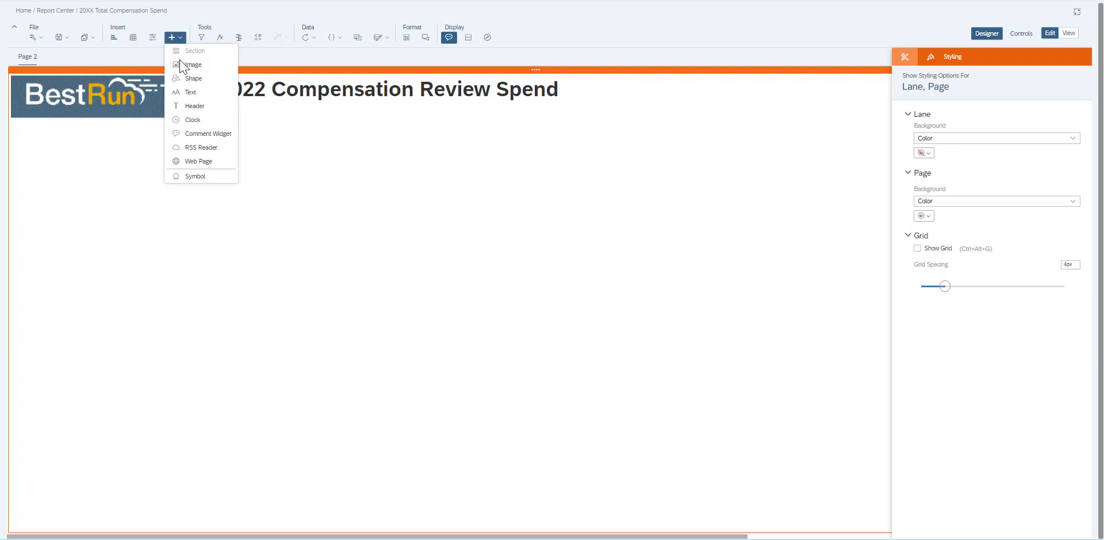
click(195, 96)
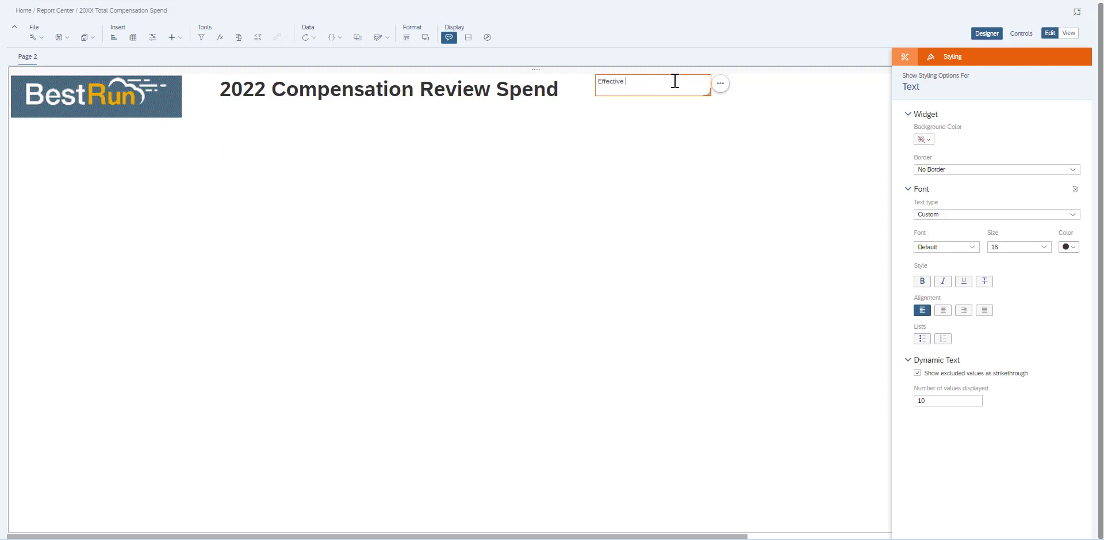
click(720, 85)
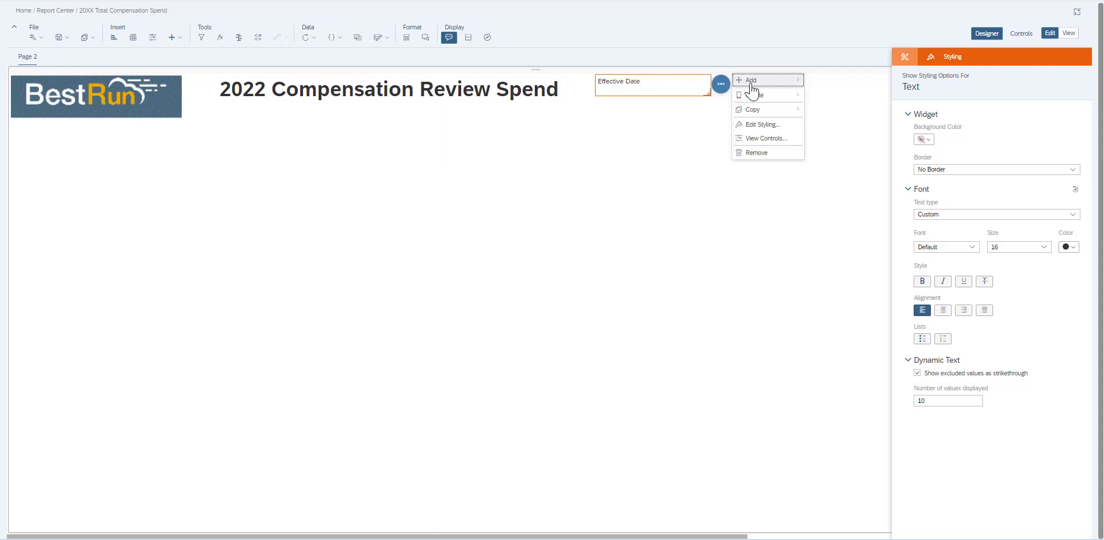
mouse_move(752, 83)
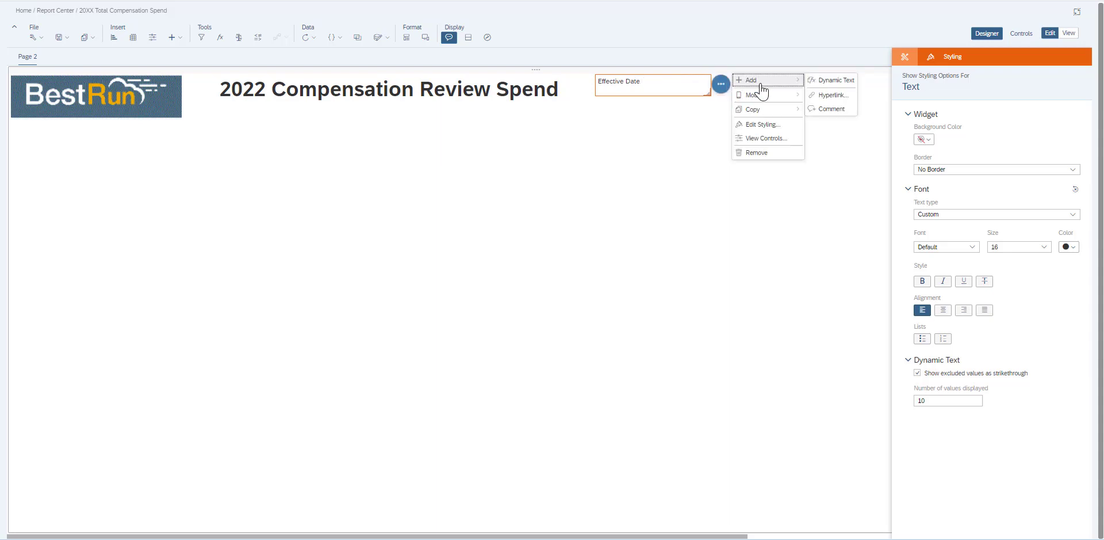
click(832, 82)
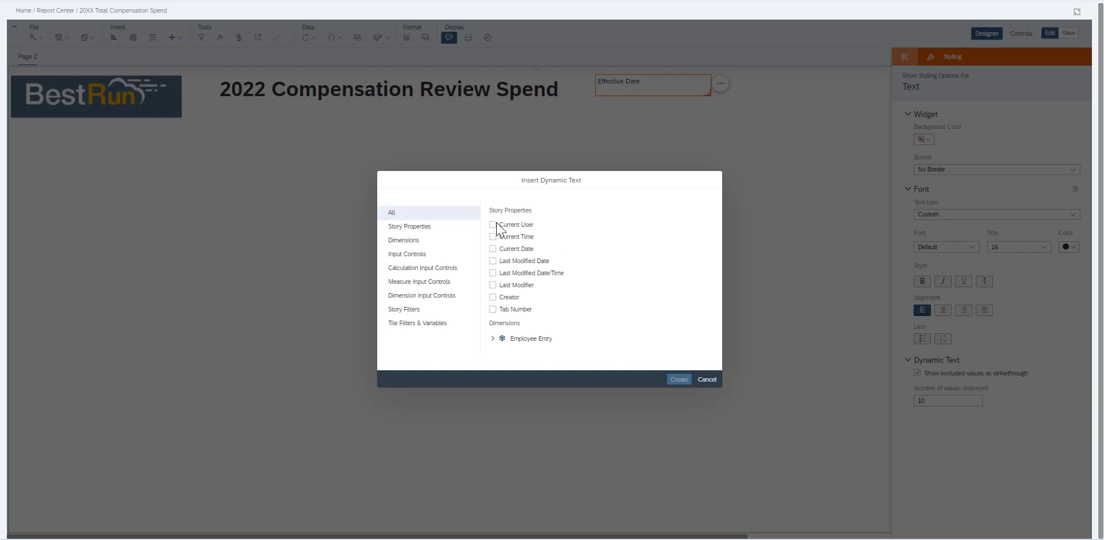
click(493, 248)
click(689, 382)
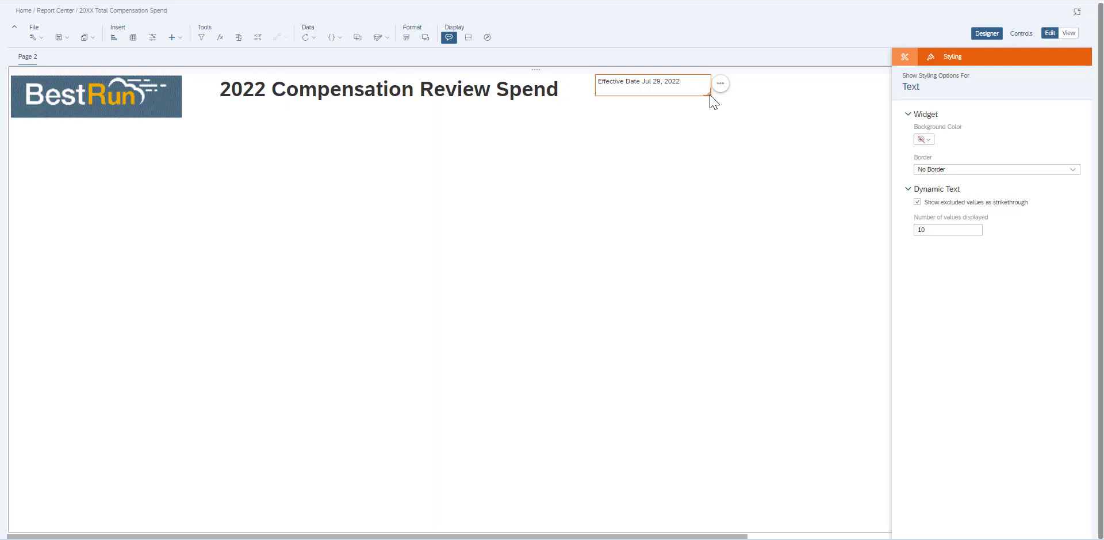
- Widen the effective date text box, align its text to the right and set the font size to 18
drag(709, 95, 740, 95)
double_click(709, 91)
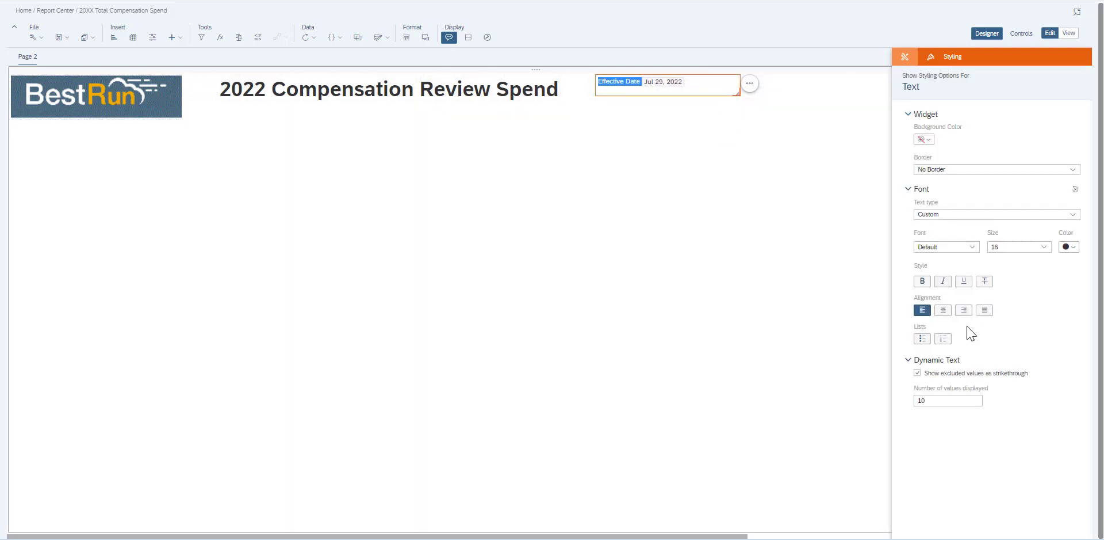
click(964, 310)
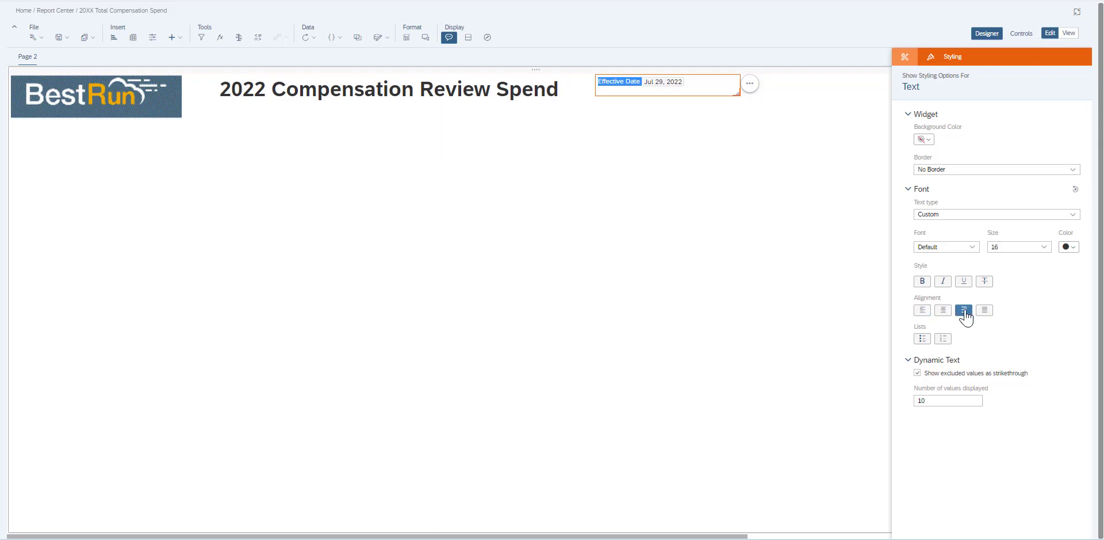
click(1045, 247)
click(1009, 332)
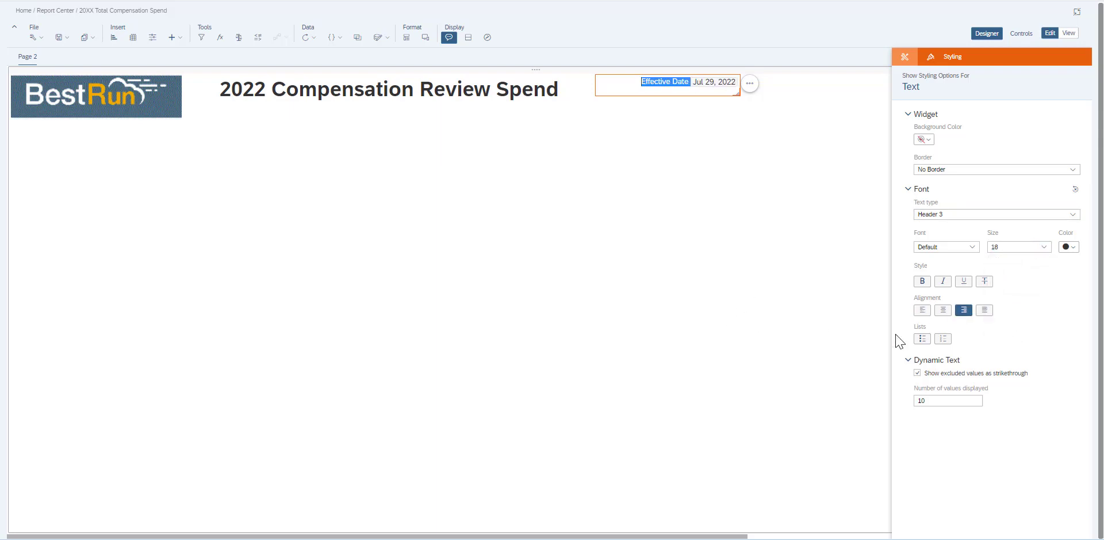
click(807, 327)
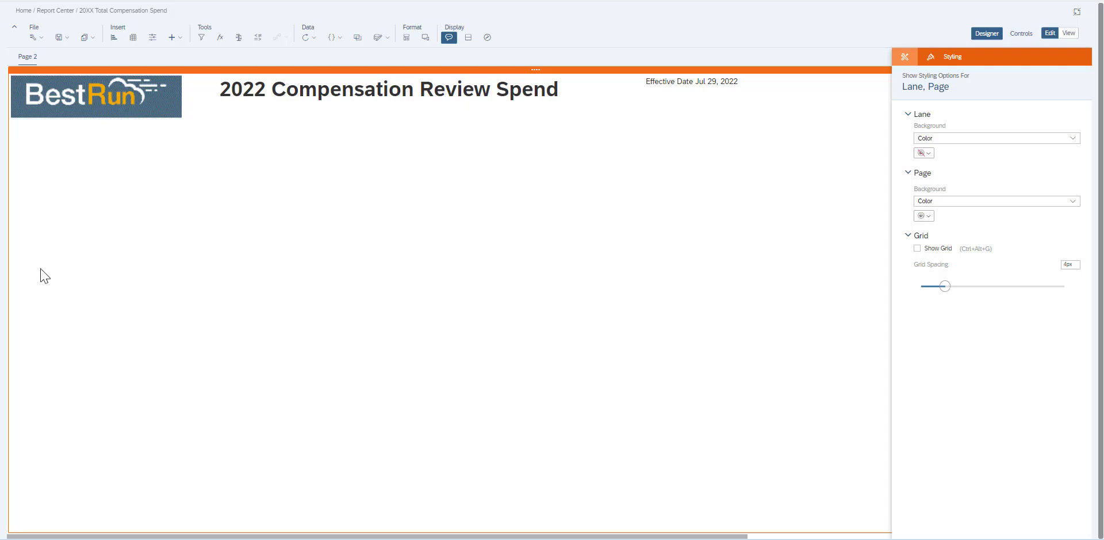
- Insert a chart, place it below the title beside the logo's right edge, and make it a Numeric Point chart
click(117, 39)
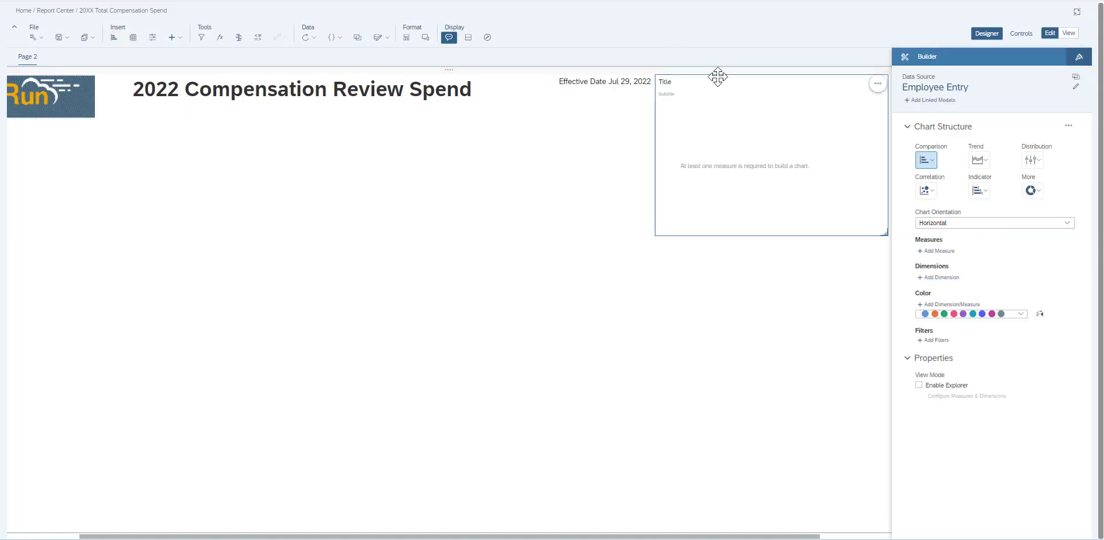
drag(718, 76, 248, 125)
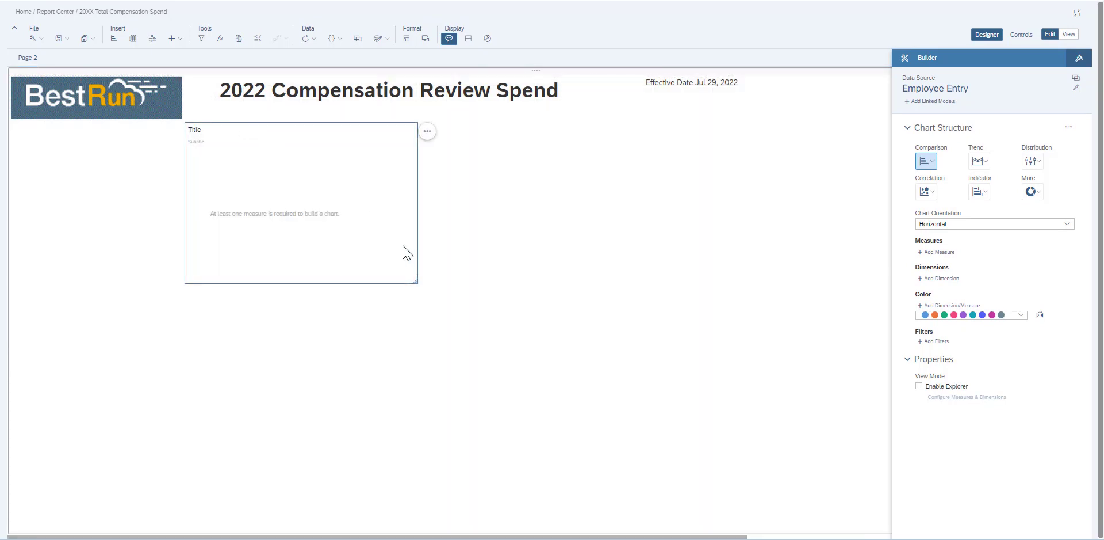
click(981, 193)
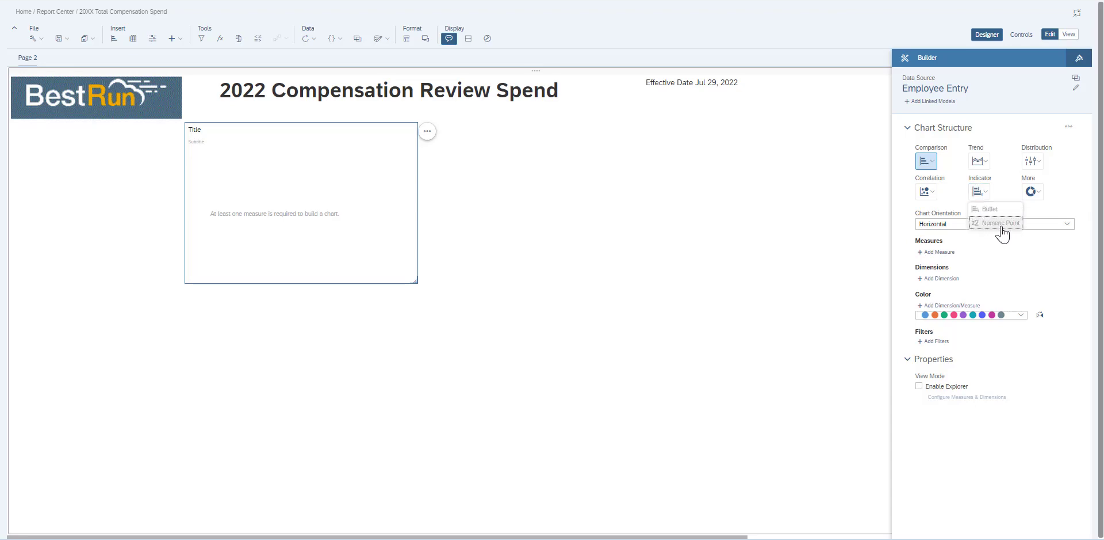
click(1002, 227)
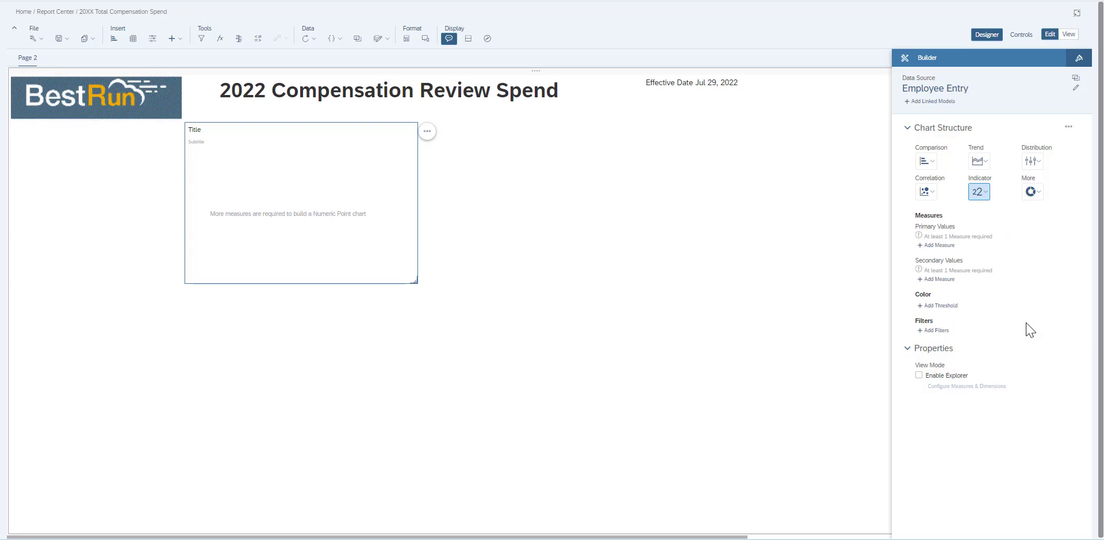
- Add Total Compensation Budget, Total Compensation Allocation and Total Compensation Variance as the numeric point chart's primary values
click(933, 248)
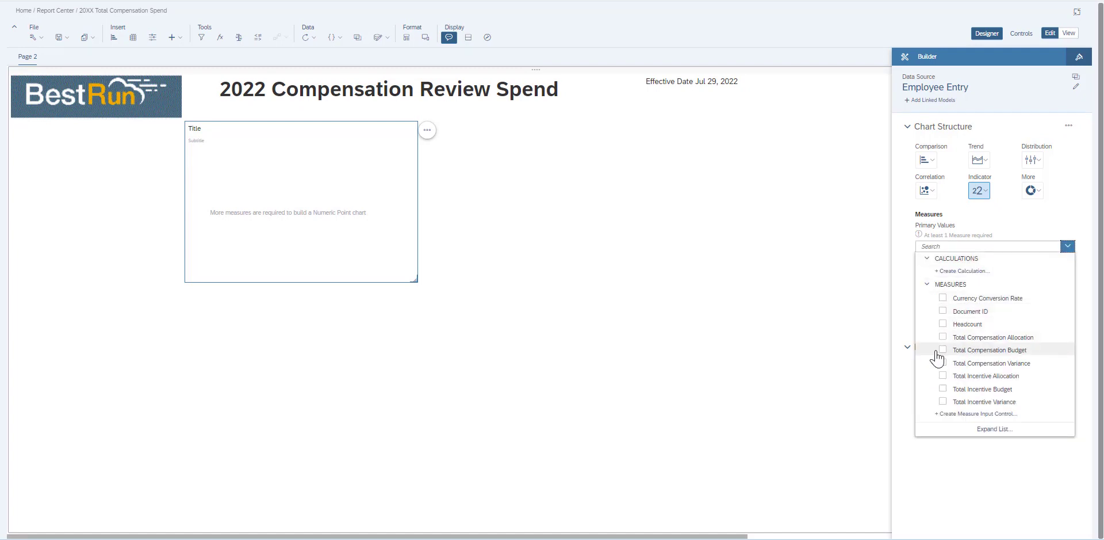
click(943, 351)
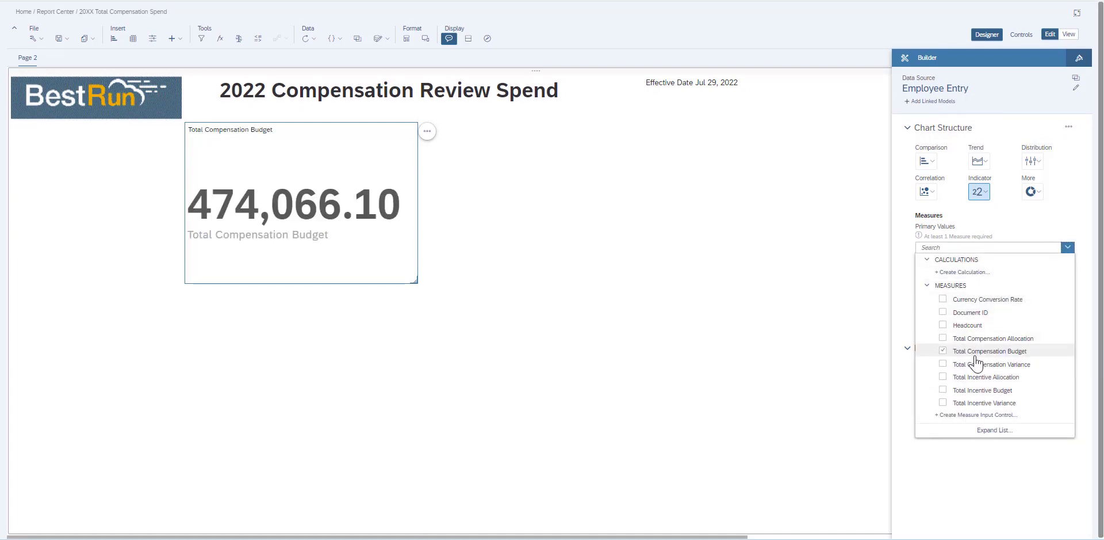
click(947, 338)
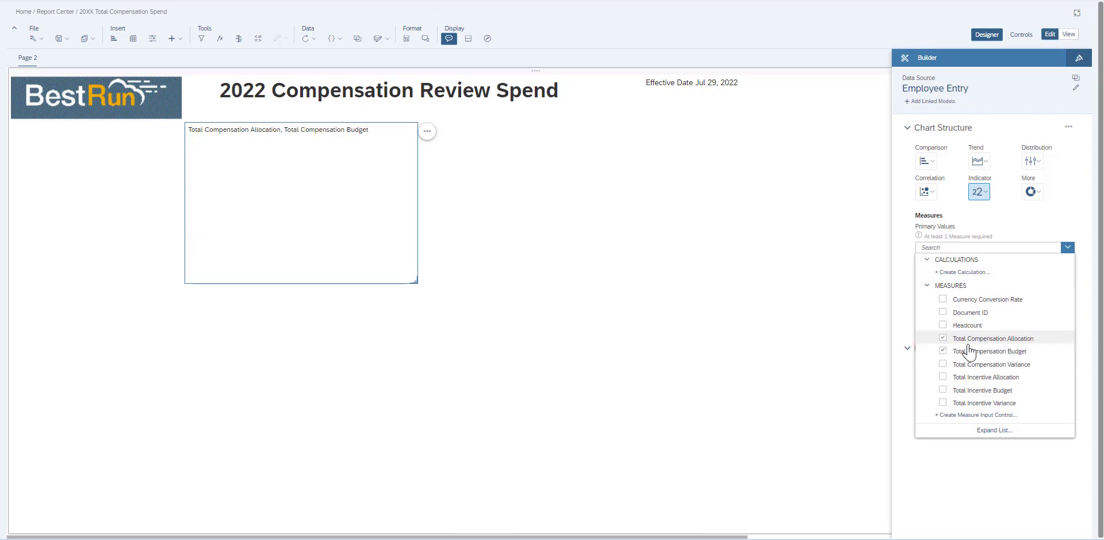
click(944, 364)
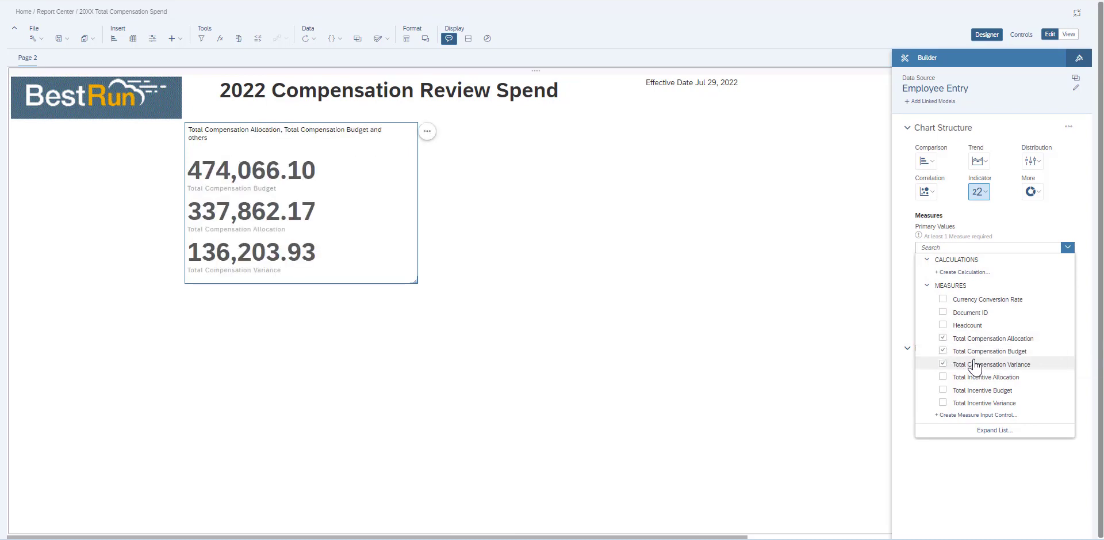
click(956, 463)
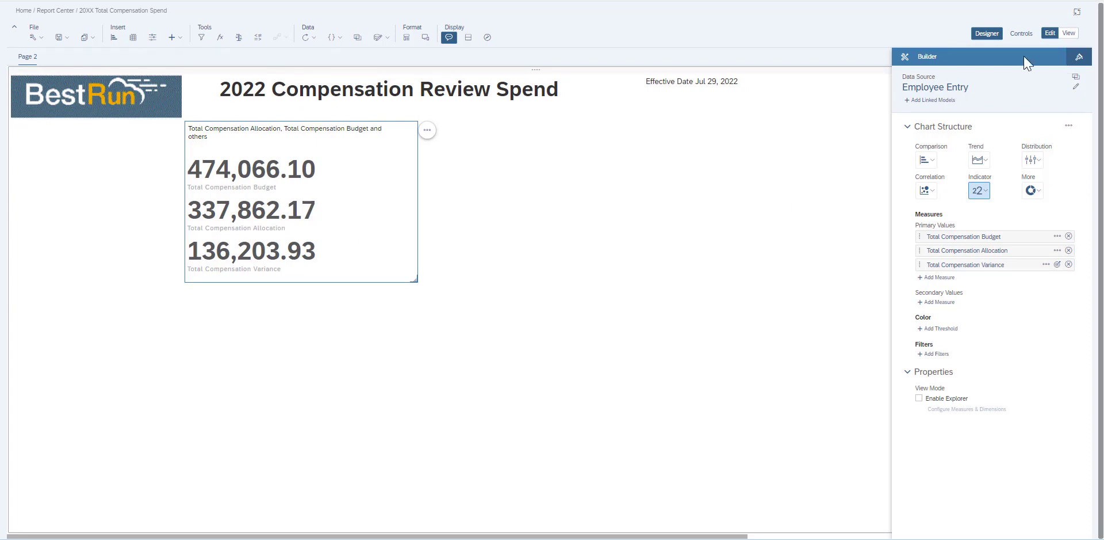
- Set the numeric point chart's number format to 0 decimal places for all measures
click(1079, 58)
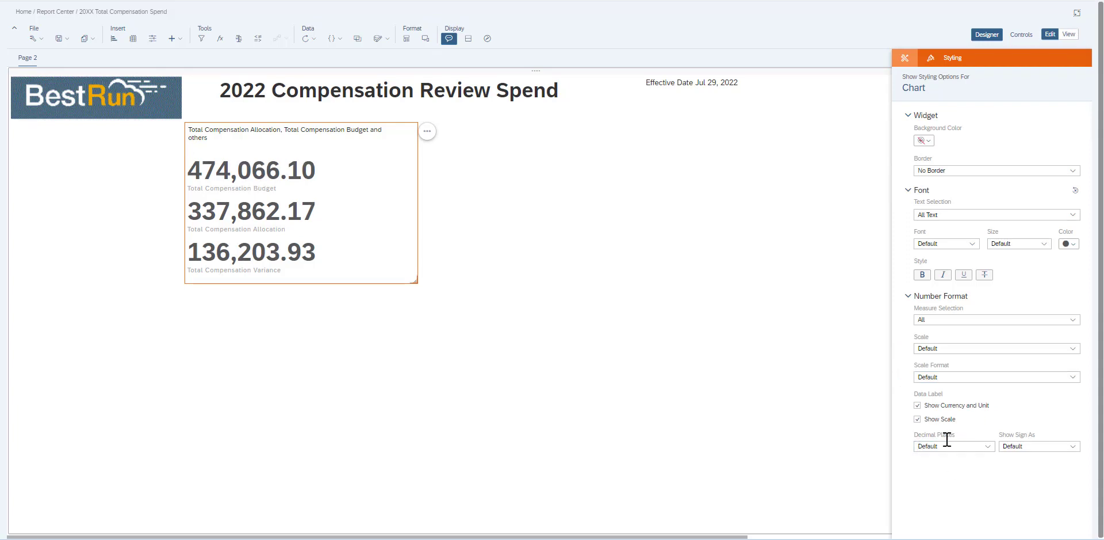
click(989, 448)
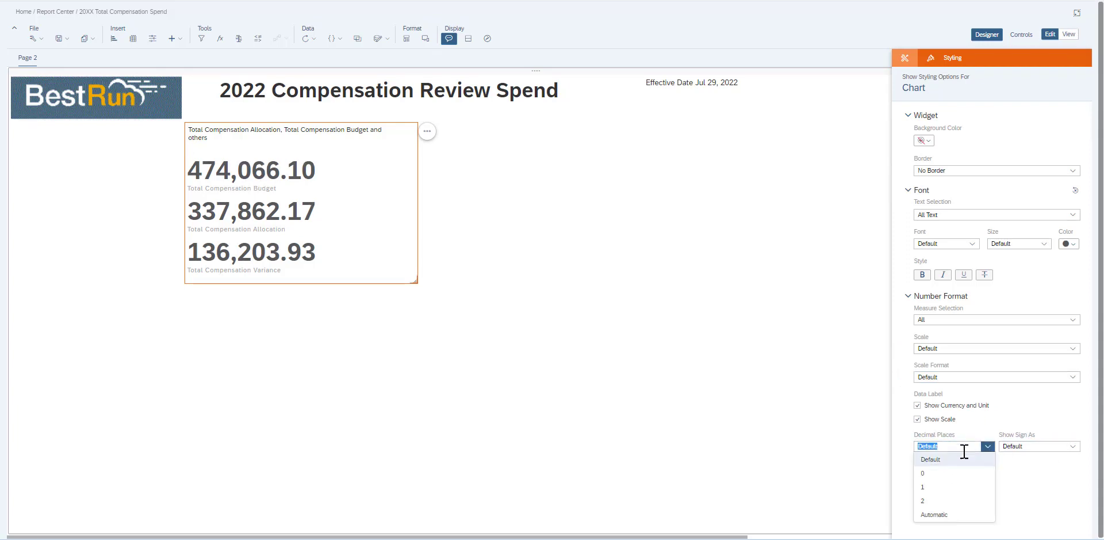
click(949, 473)
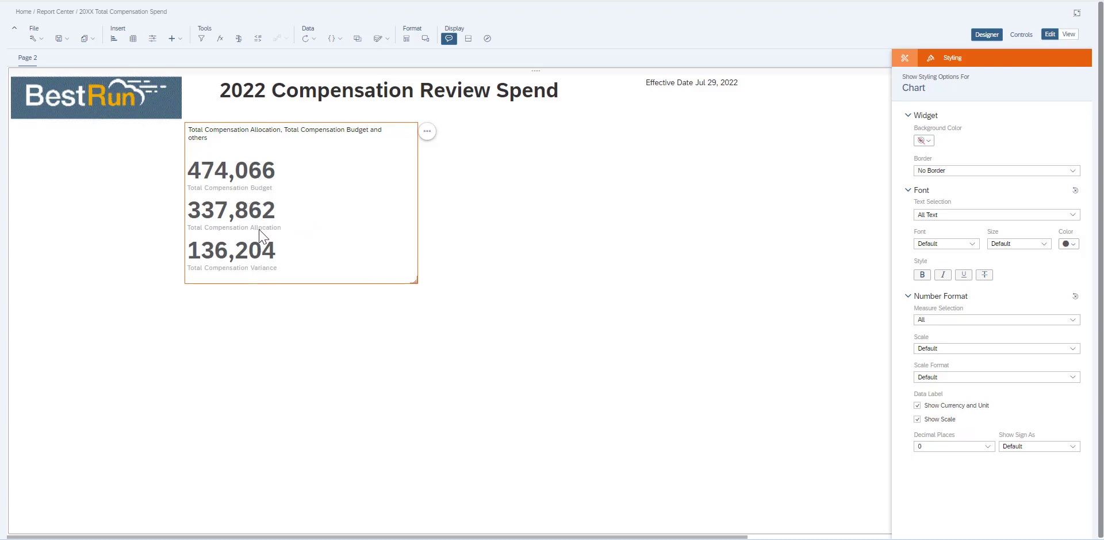
- Retitle the numeric point chart "Compensation Budget in USD" and make the chart slightly narrower and taller
double_click(210, 136)
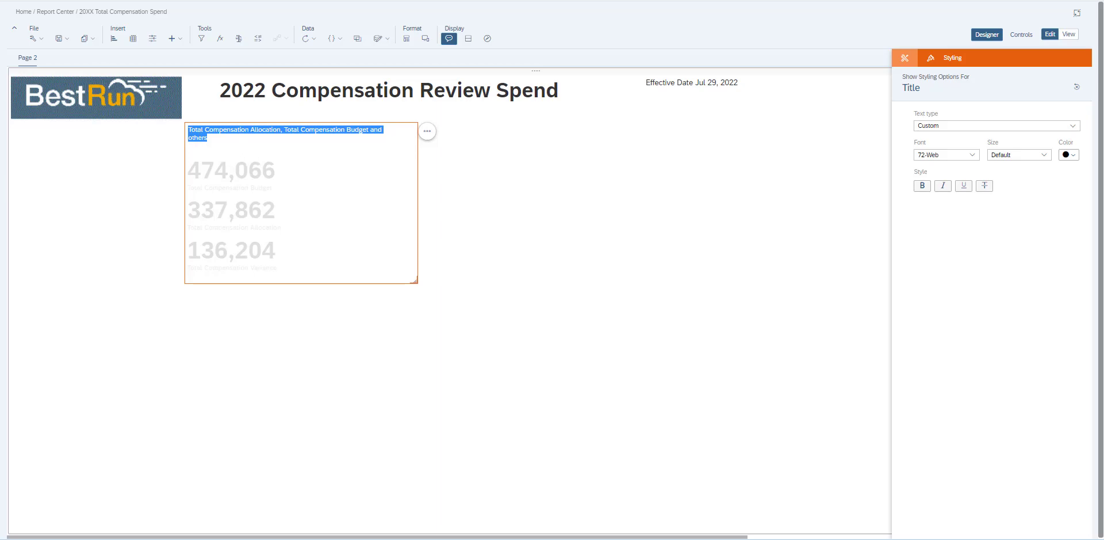
text(Compensation Budget in USD)
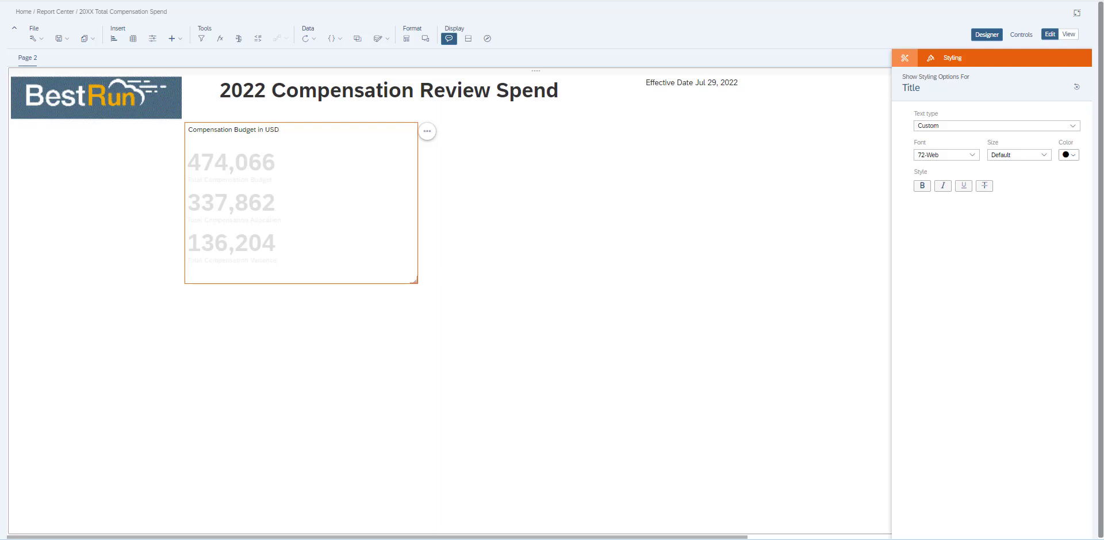
click(351, 411)
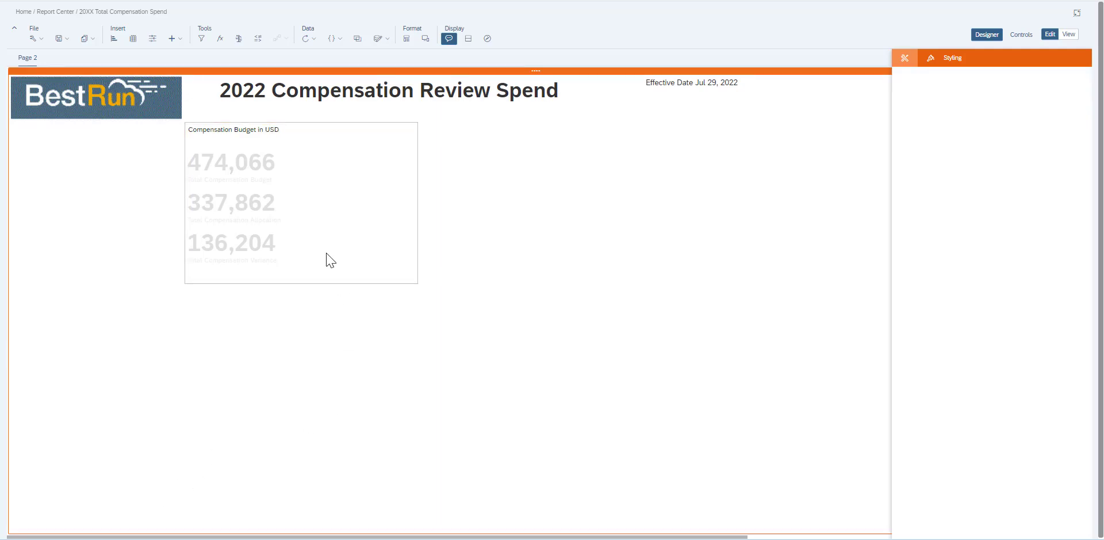
click(347, 215)
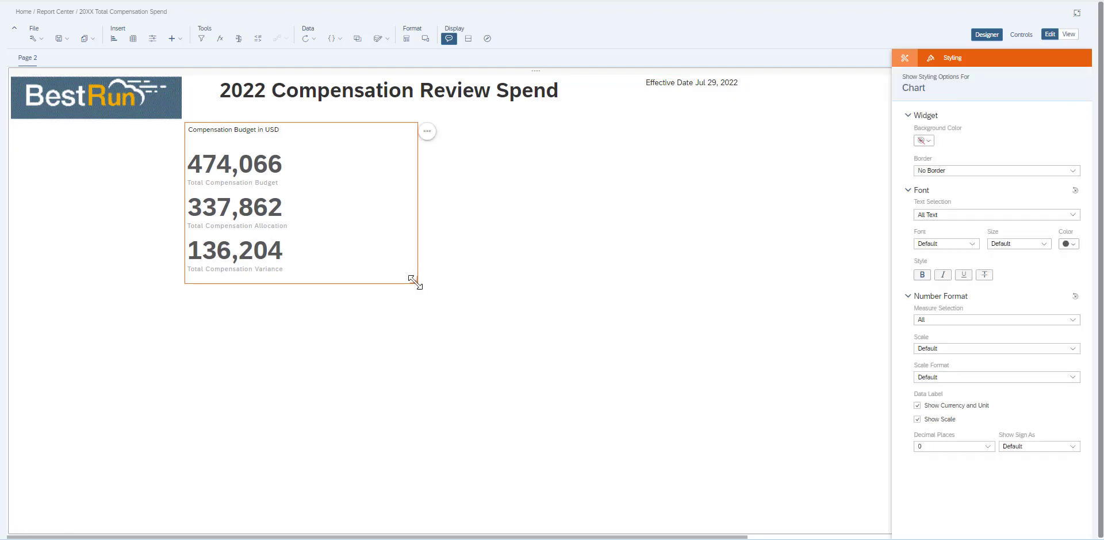
drag(416, 282, 386, 317)
- Format the "Compensation Budget in USD" title in font size 24 and bold
double_click(234, 130)
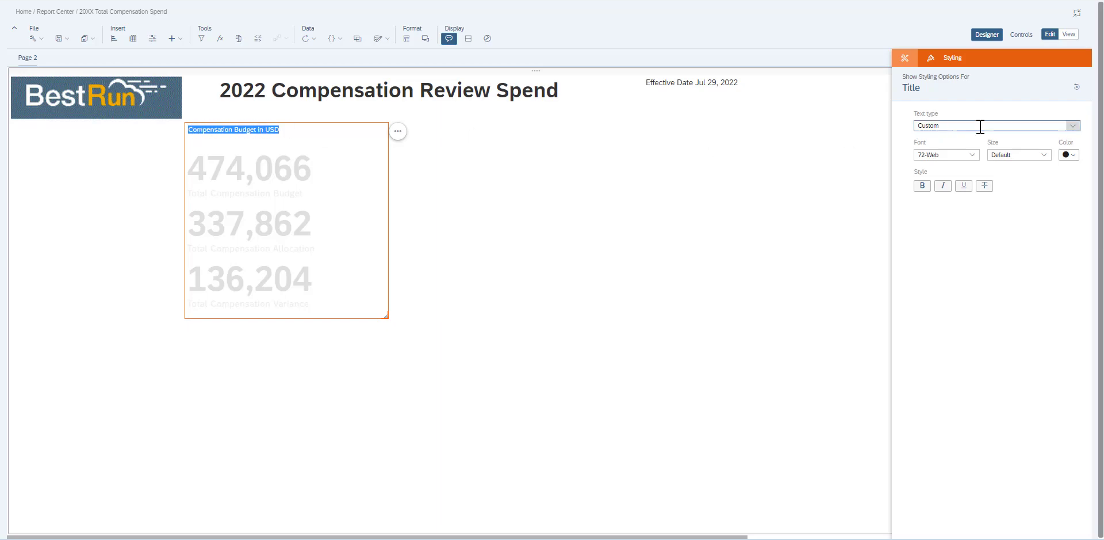
click(1044, 155)
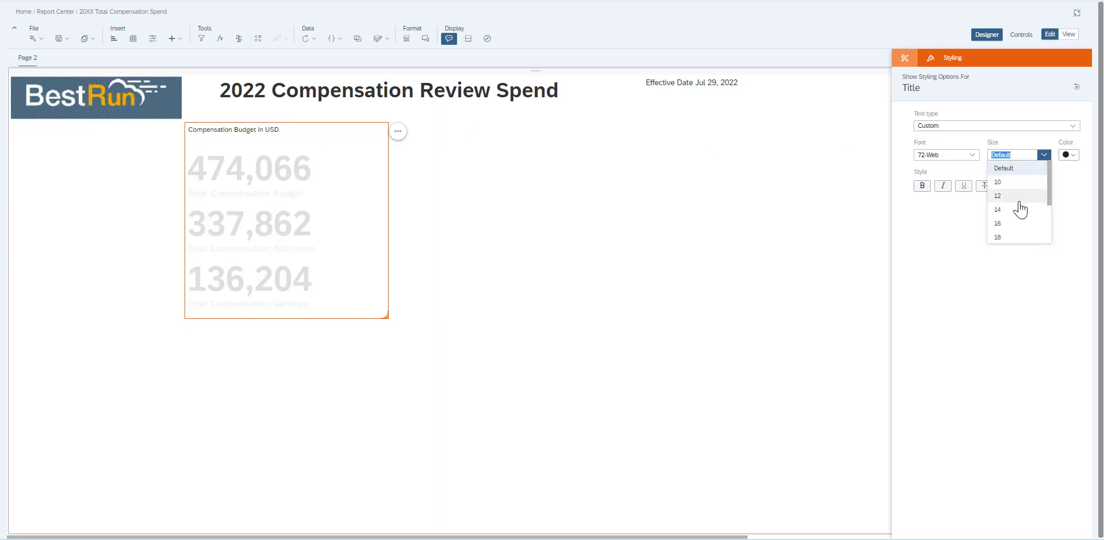
scroll(1021, 210, down, 3)
click(1000, 219)
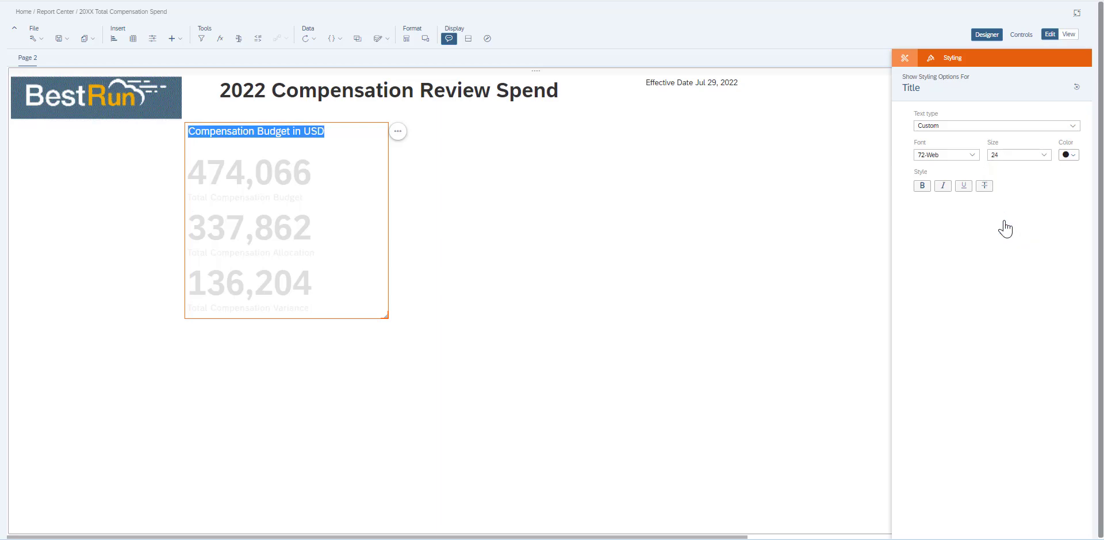
click(922, 186)
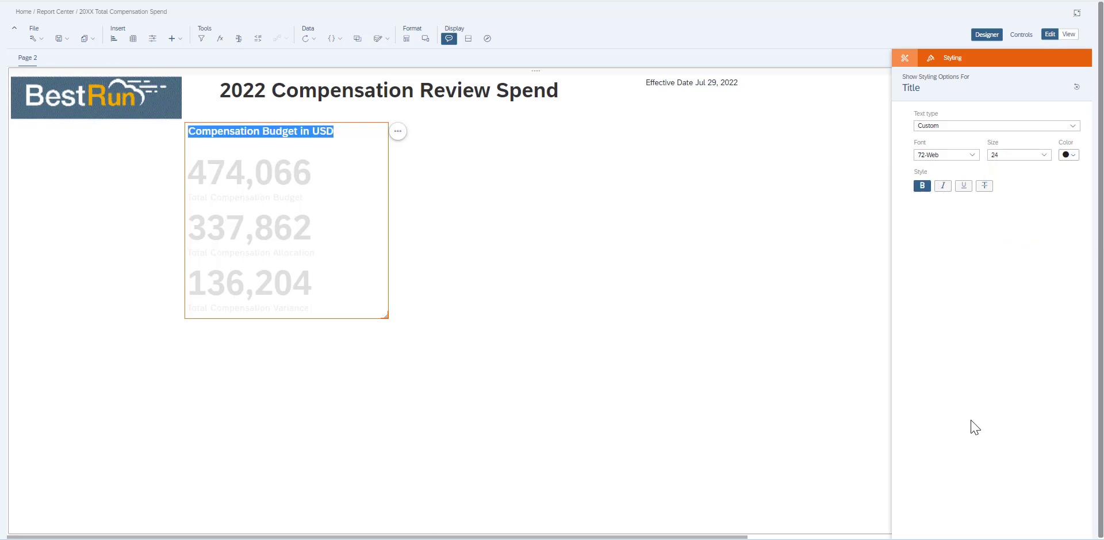
click(458, 415)
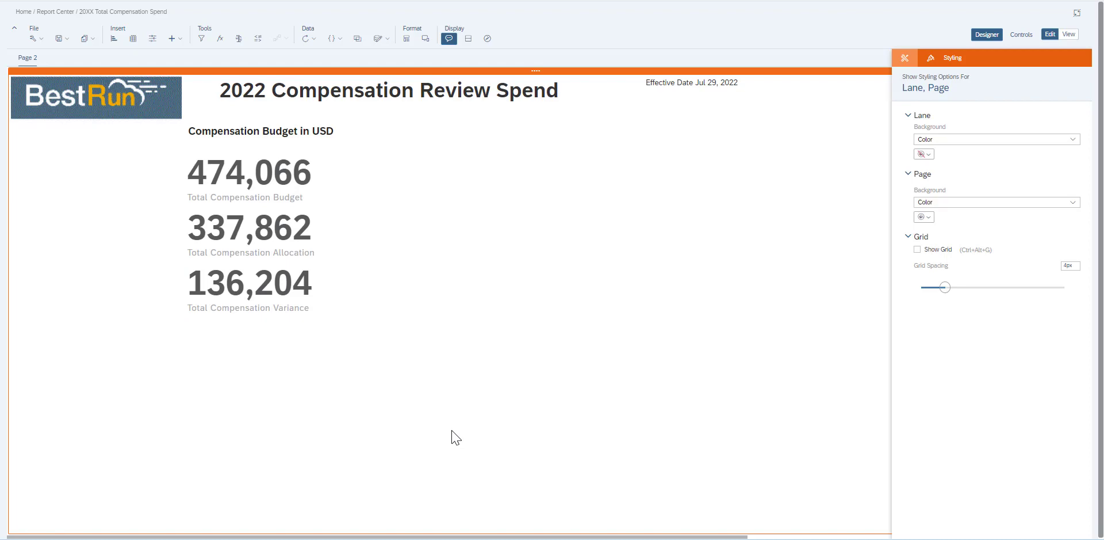
- Insert a chart, place it beside the Compensation Budget figures, and make it a Pie chart
click(114, 42)
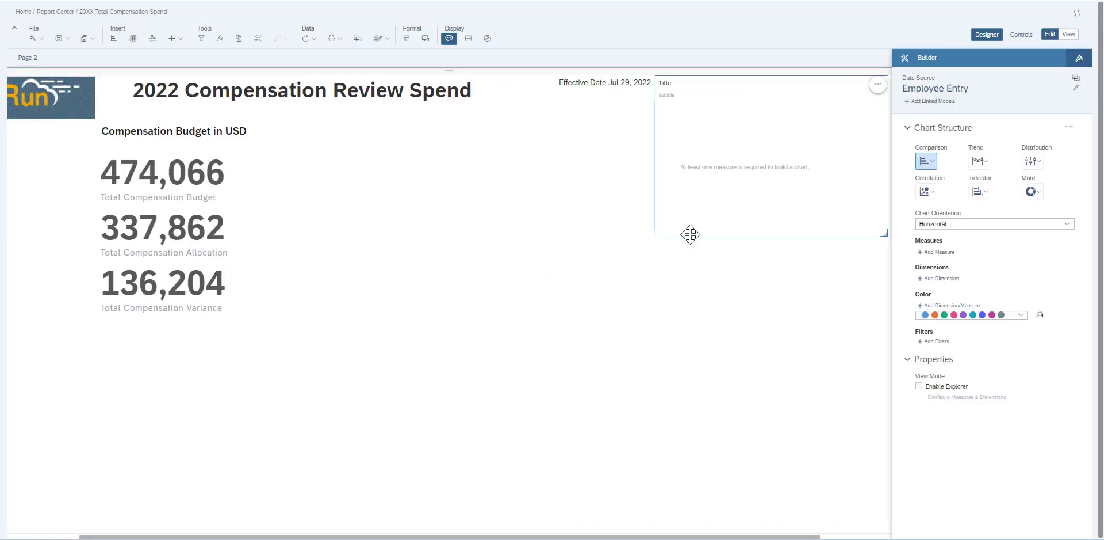
drag(689, 236, 336, 282)
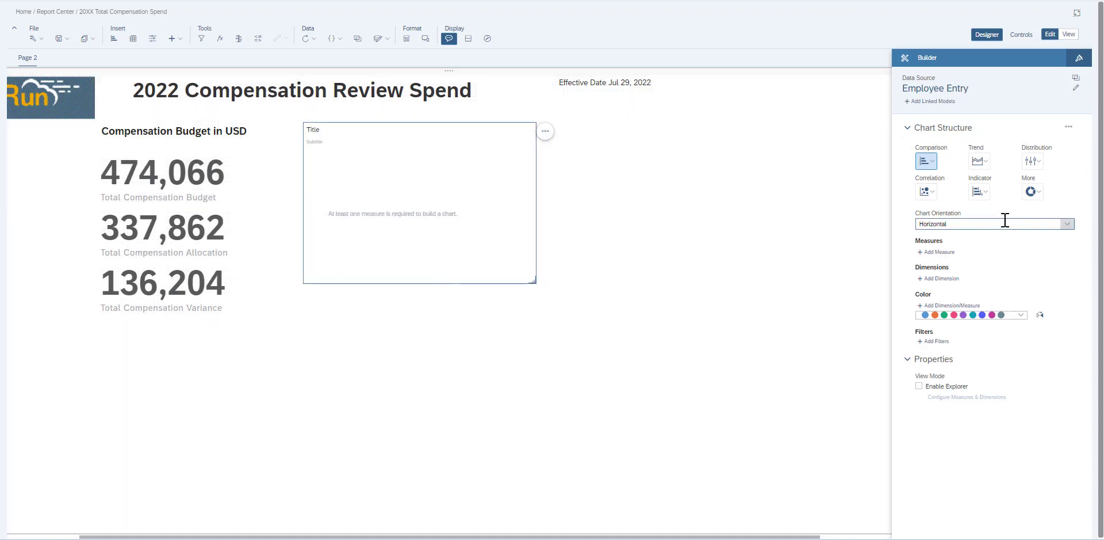
click(1033, 192)
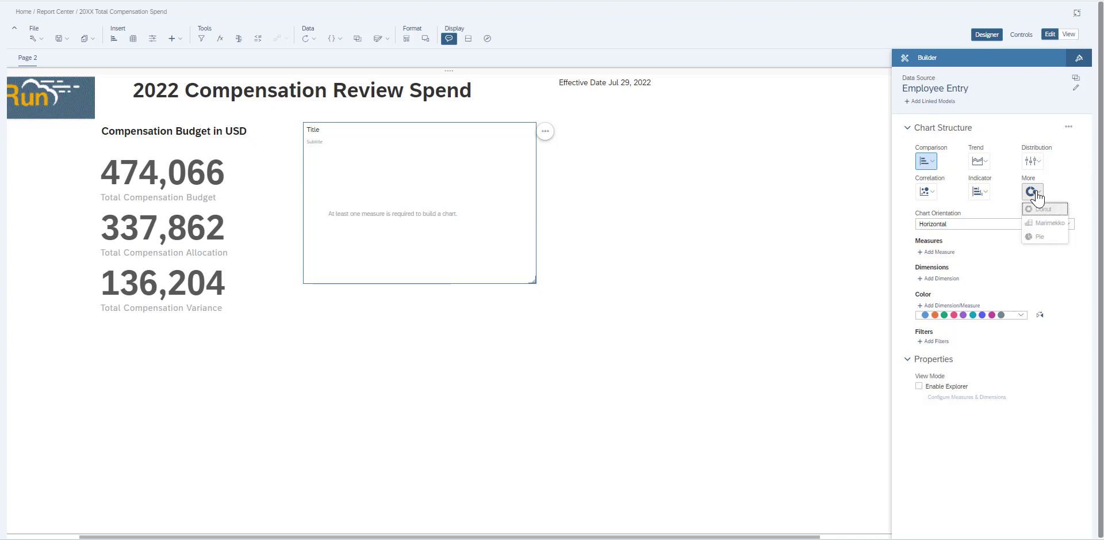
click(1039, 236)
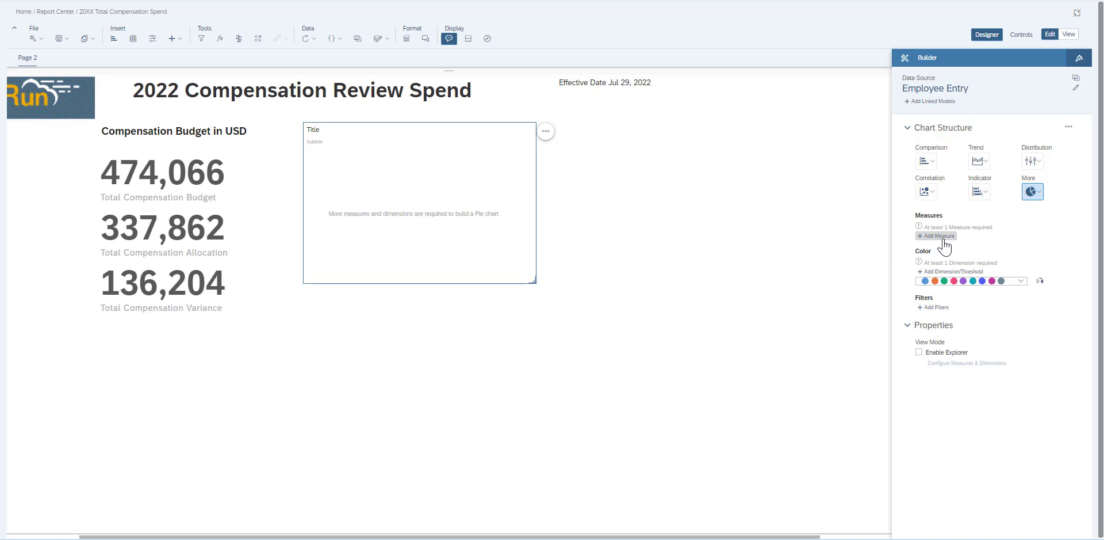
- Add Total Compensation Allocation as the pie chart's measure and Country as its color dimension
click(941, 237)
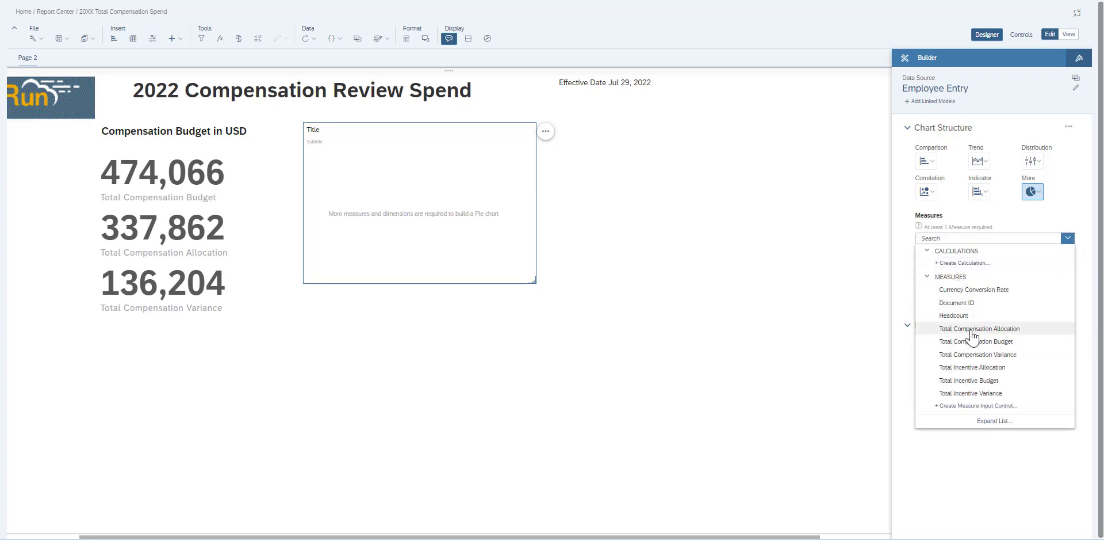
click(972, 329)
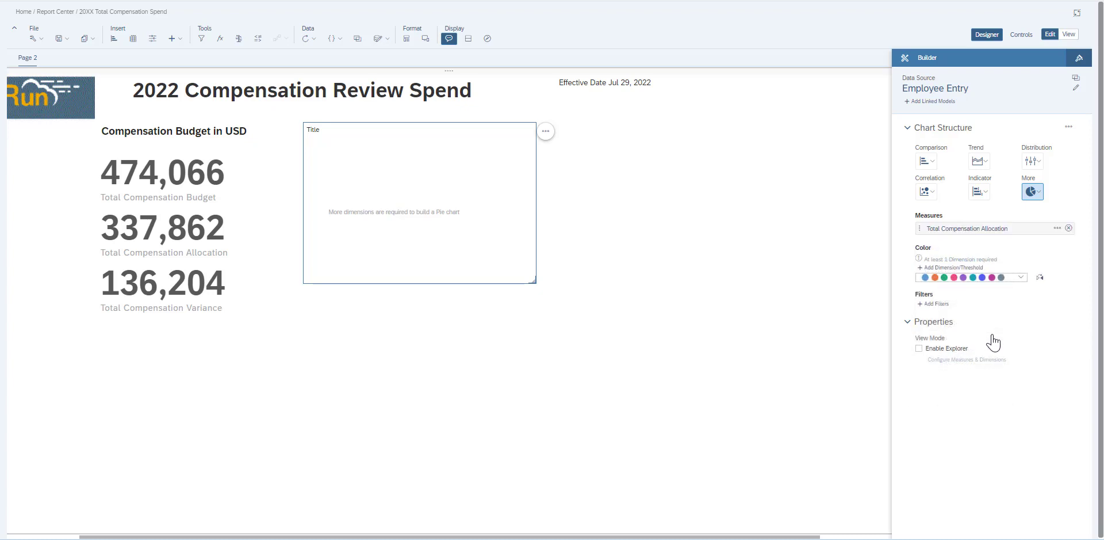
click(931, 268)
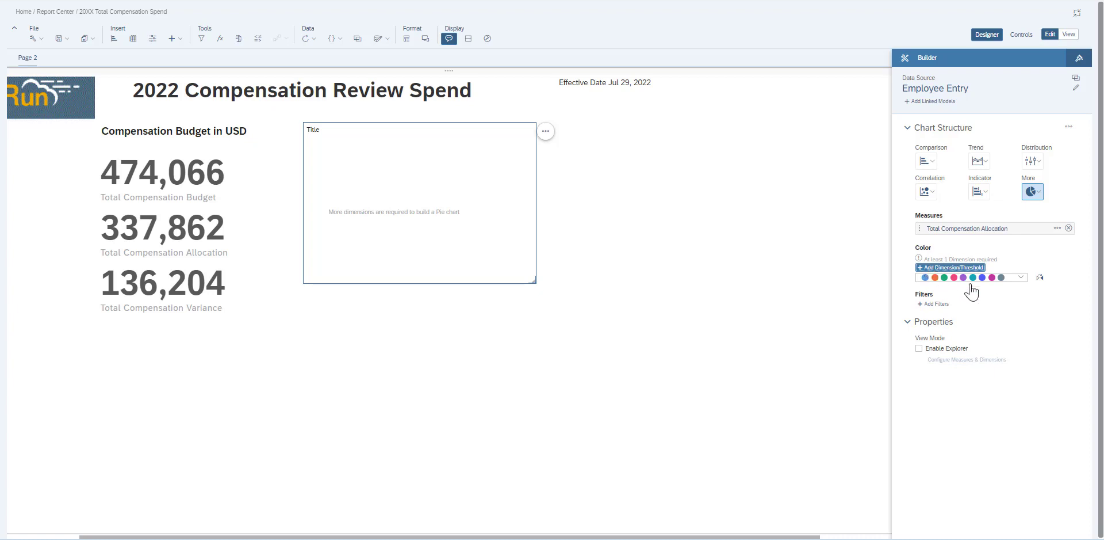
click(944, 323)
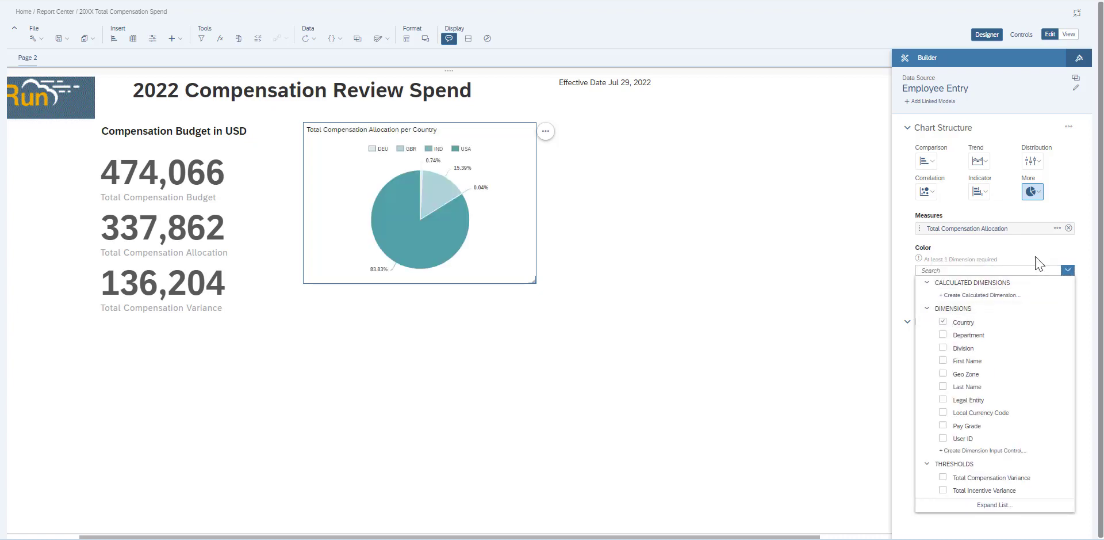
click(1065, 254)
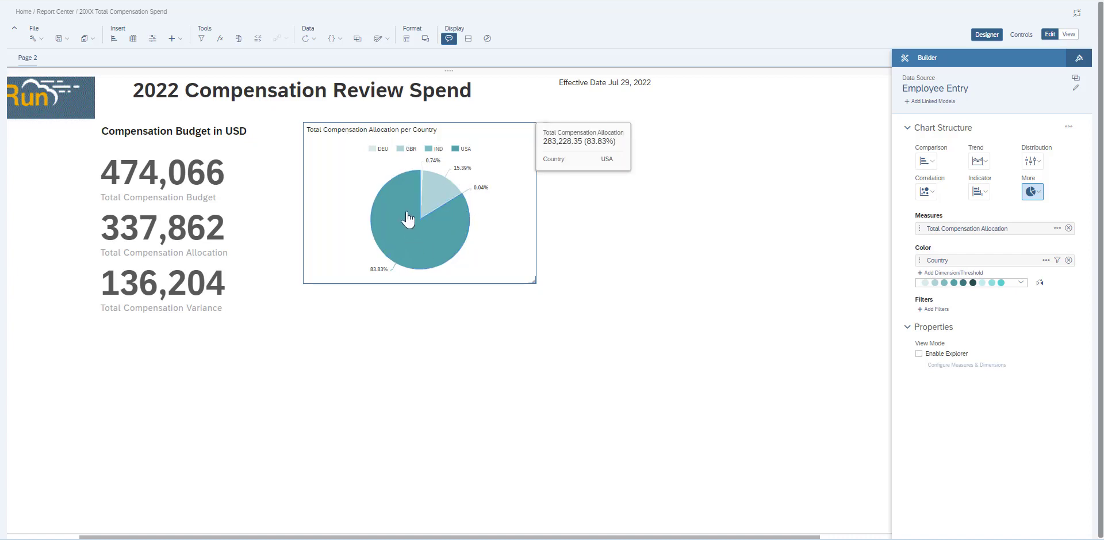
- Try the multicolored standard palette on the pie chart and return it to the teal palette
click(1021, 282)
click(943, 314)
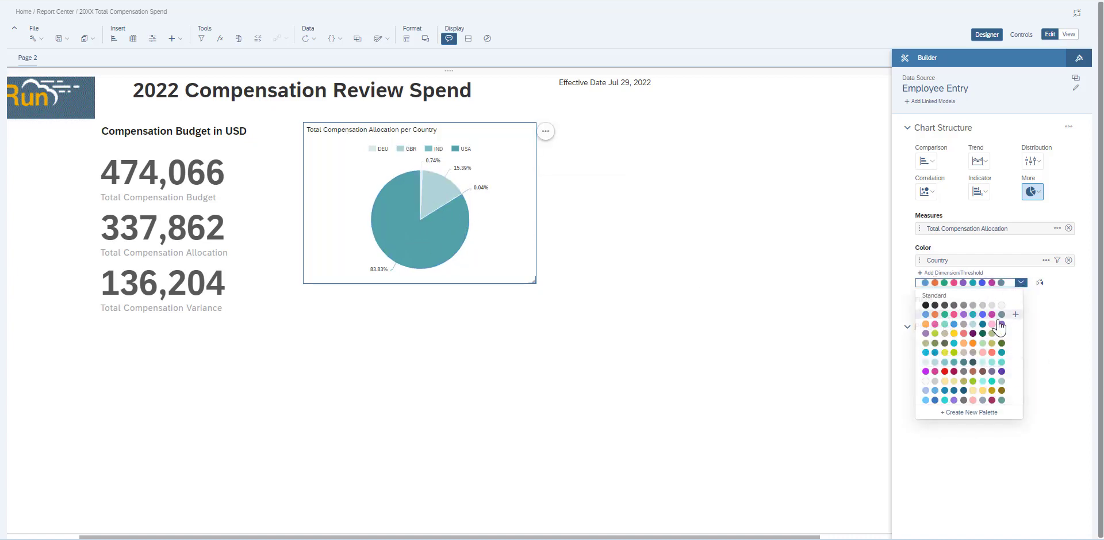
click(1021, 282)
click(971, 362)
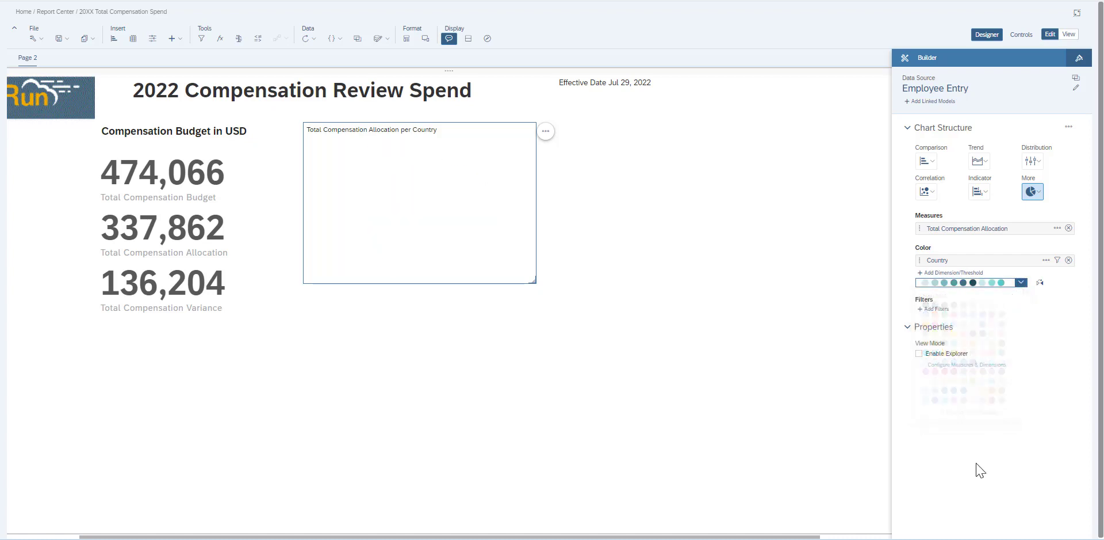
- Retitle the pie chart "Total Compensation Spend by Country"
double_click(371, 130)
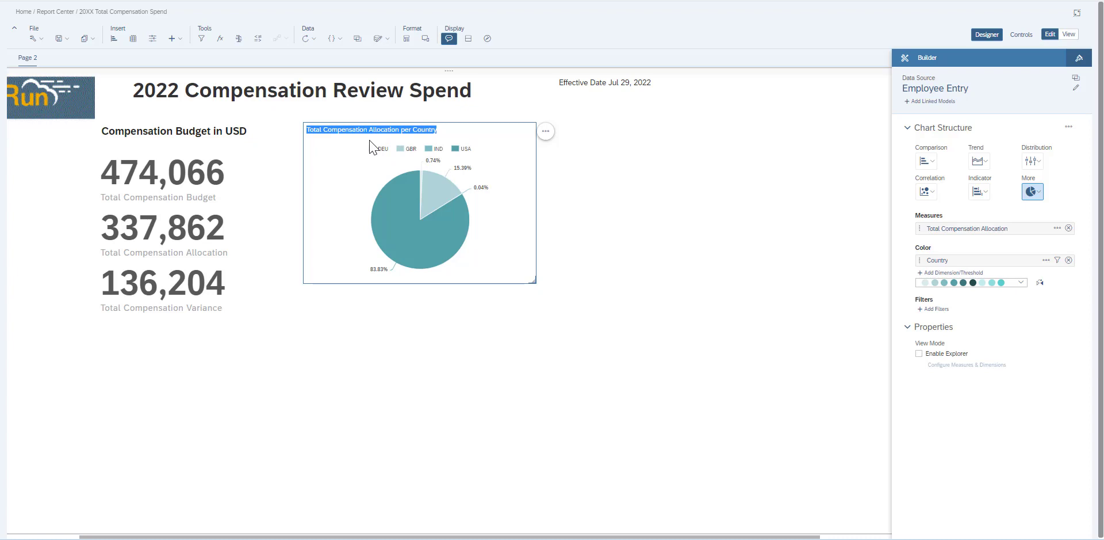
text(t)
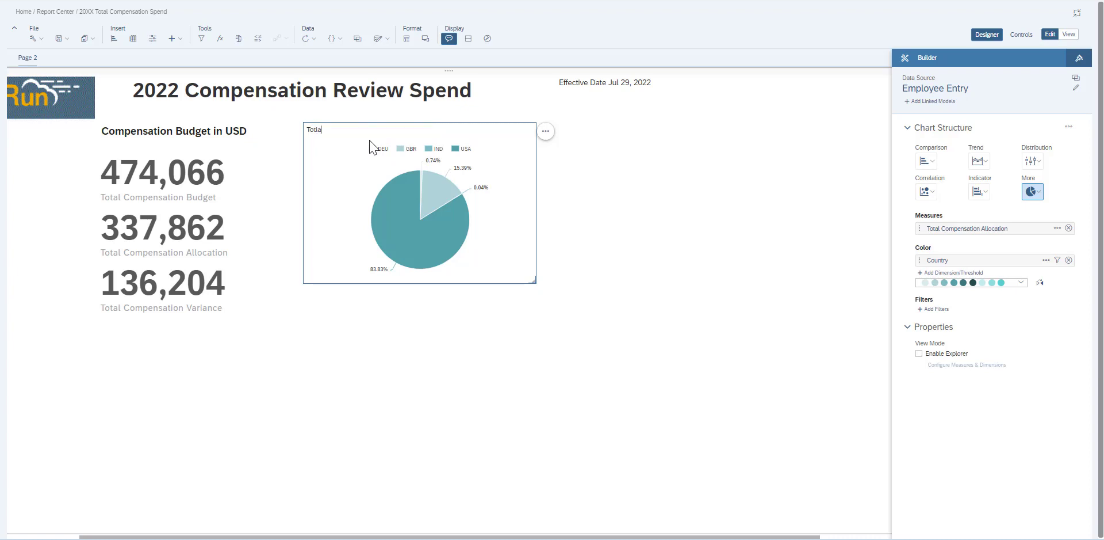
text(otal Compensation Spend by Country)
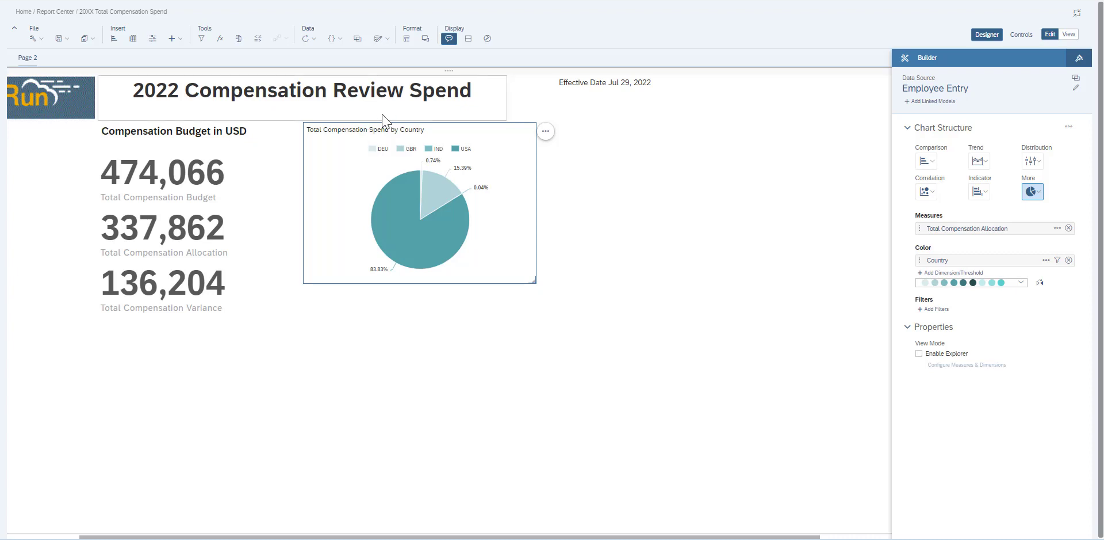
- Format the pie chart's title in size 24 bold and extend the chart downward to match the neighboring chart's height
triple_click(378, 129)
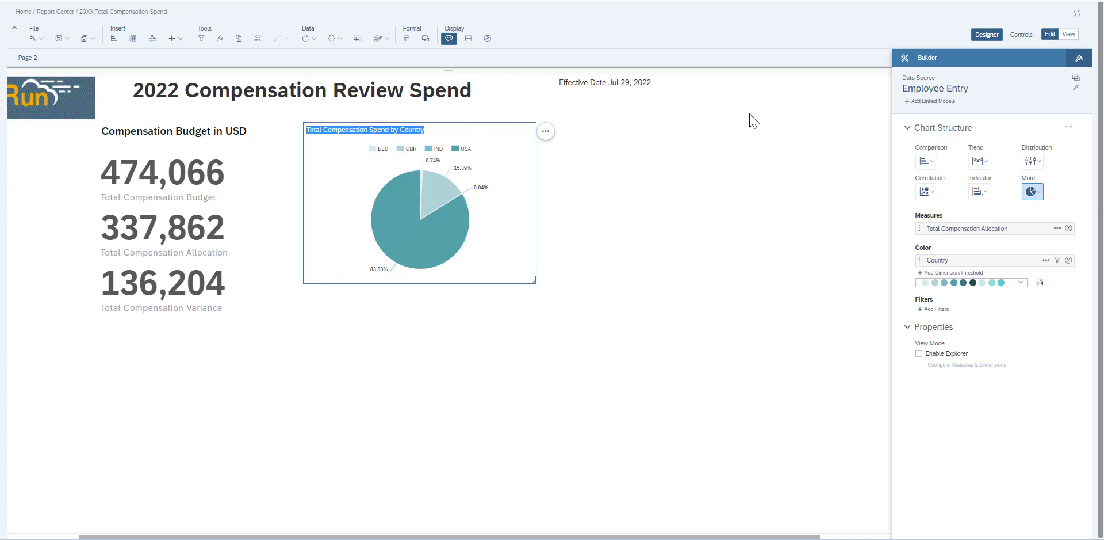
click(1079, 58)
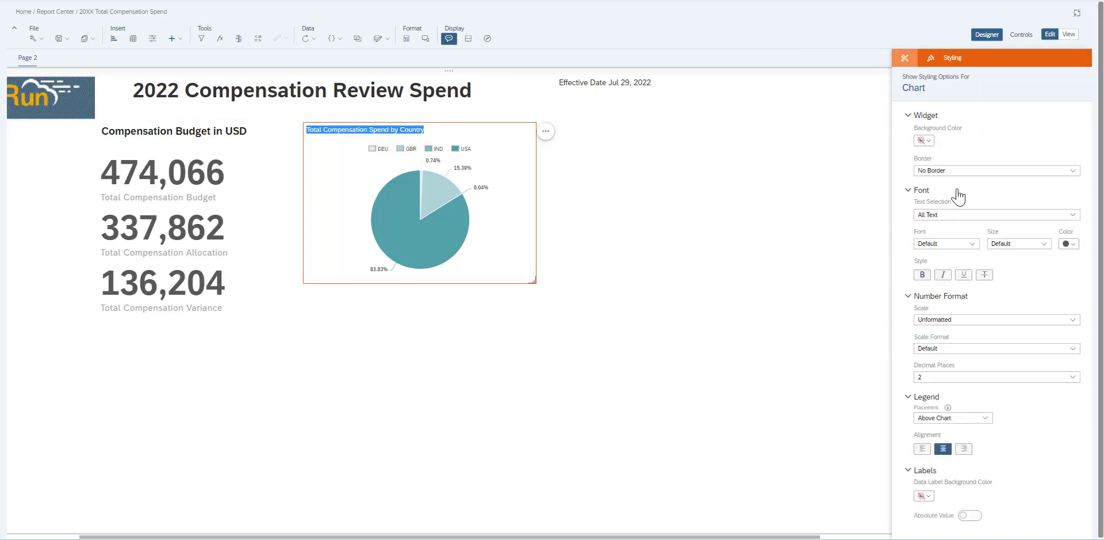
triple_click(377, 131)
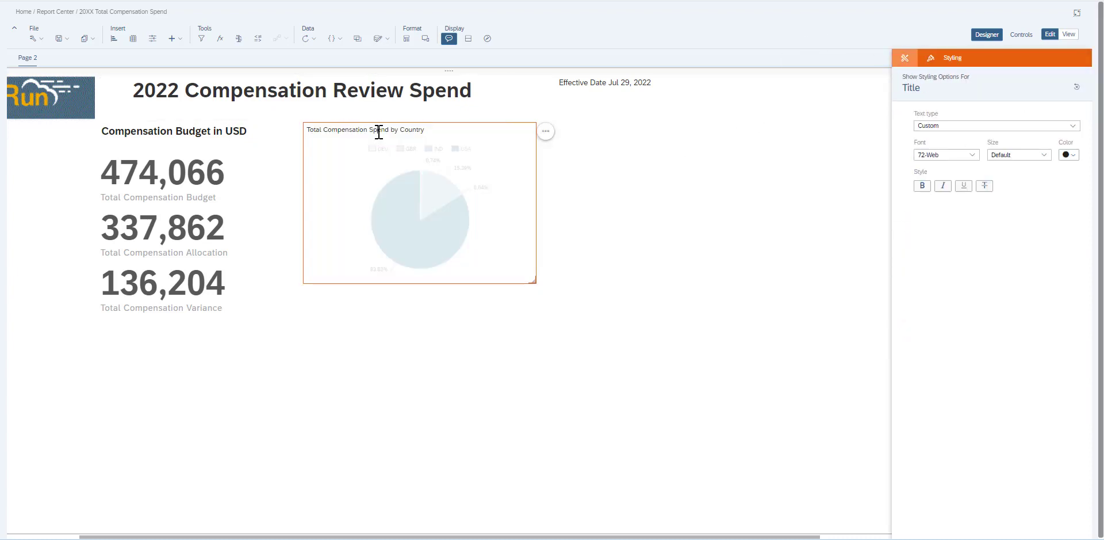
click(1042, 155)
scroll(1023, 222, down, 3)
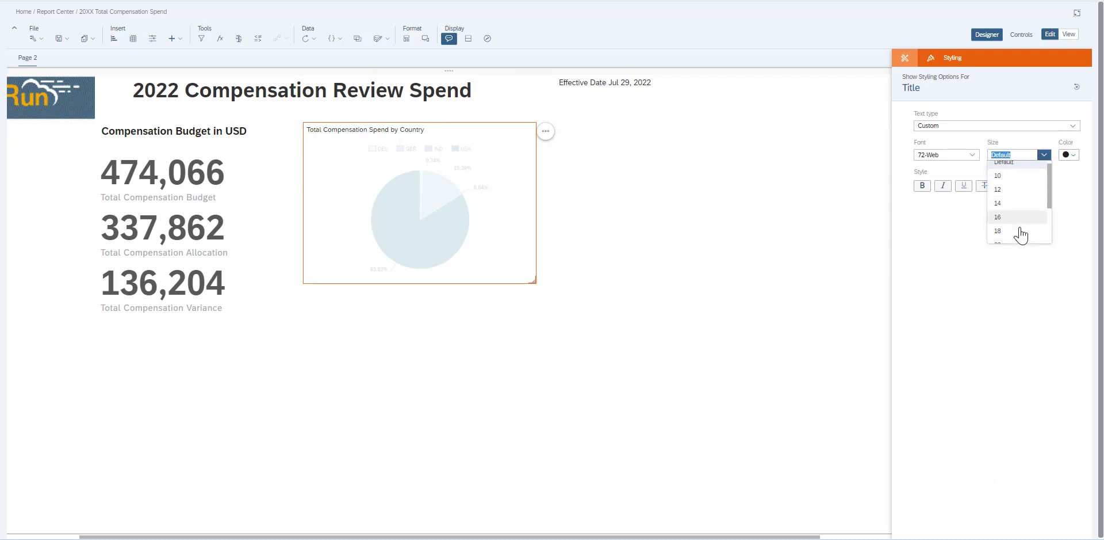
click(1008, 207)
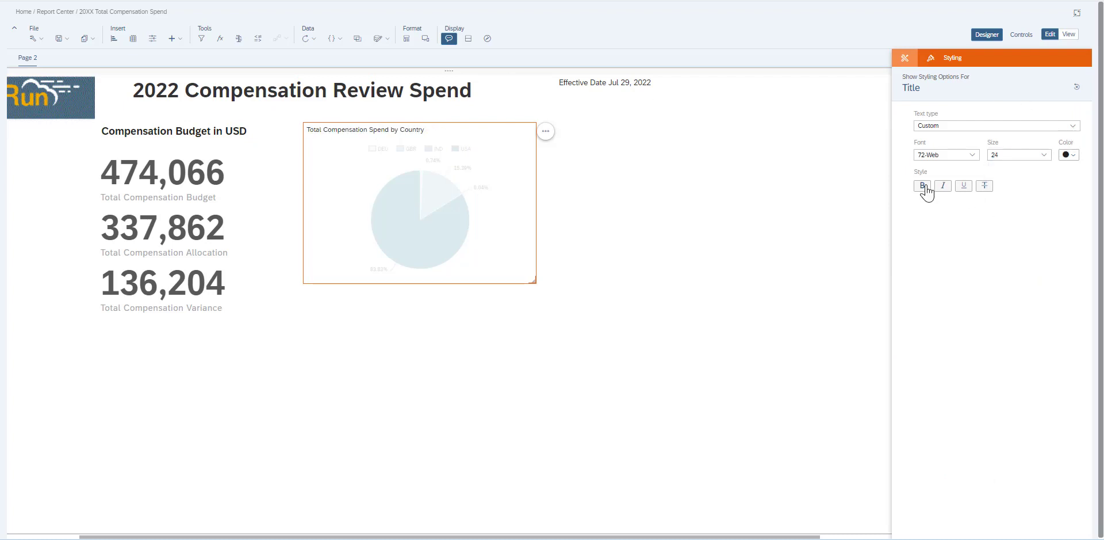
click(922, 186)
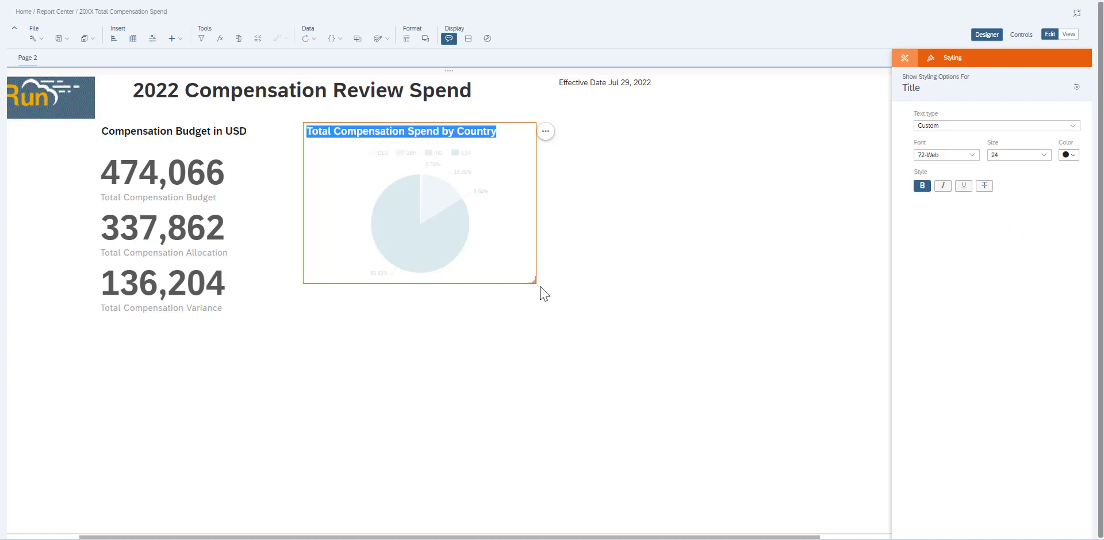
drag(535, 292, 534, 320)
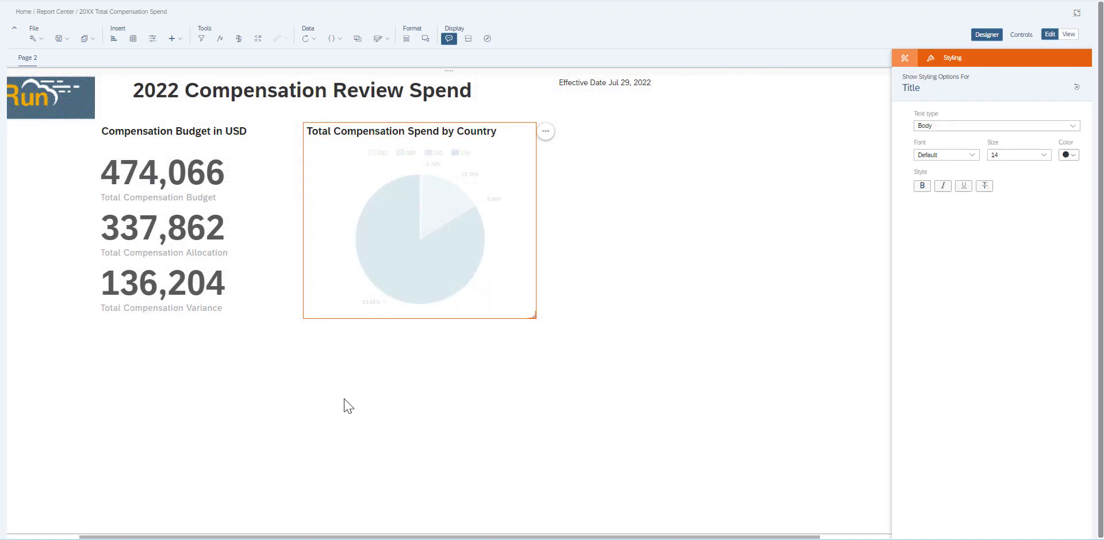
click(344, 398)
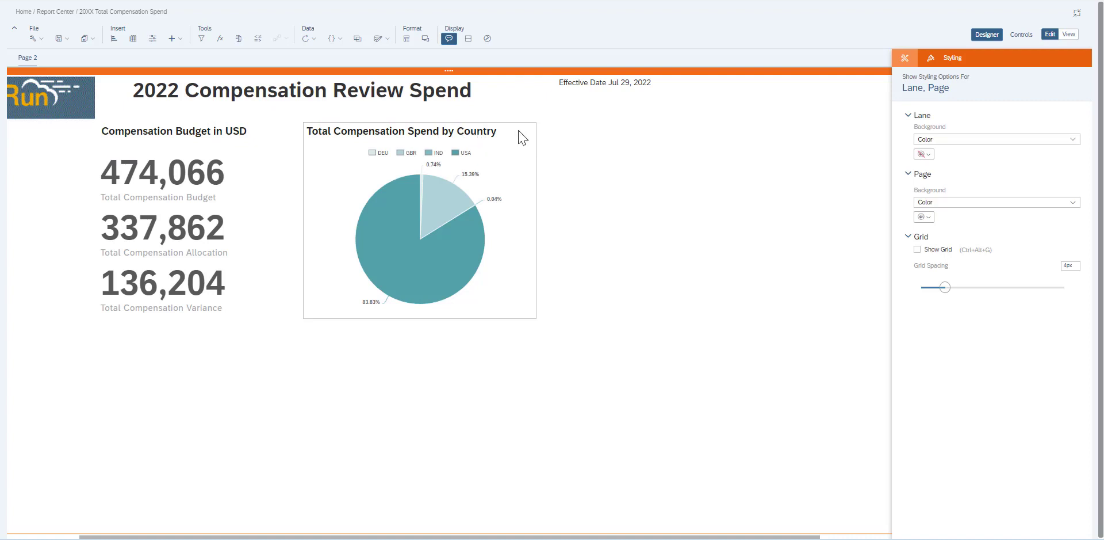
- Insert a table beside the pie chart and enlarge the effective date box downward so the table's top aligns with the chart
click(133, 38)
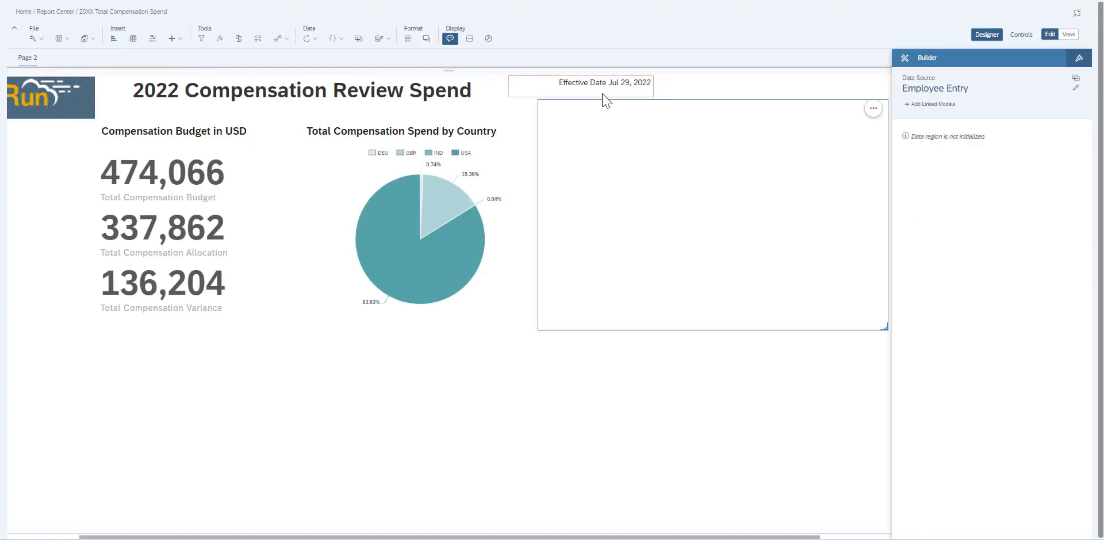
click(599, 124)
drag(598, 124, 597, 128)
click(646, 92)
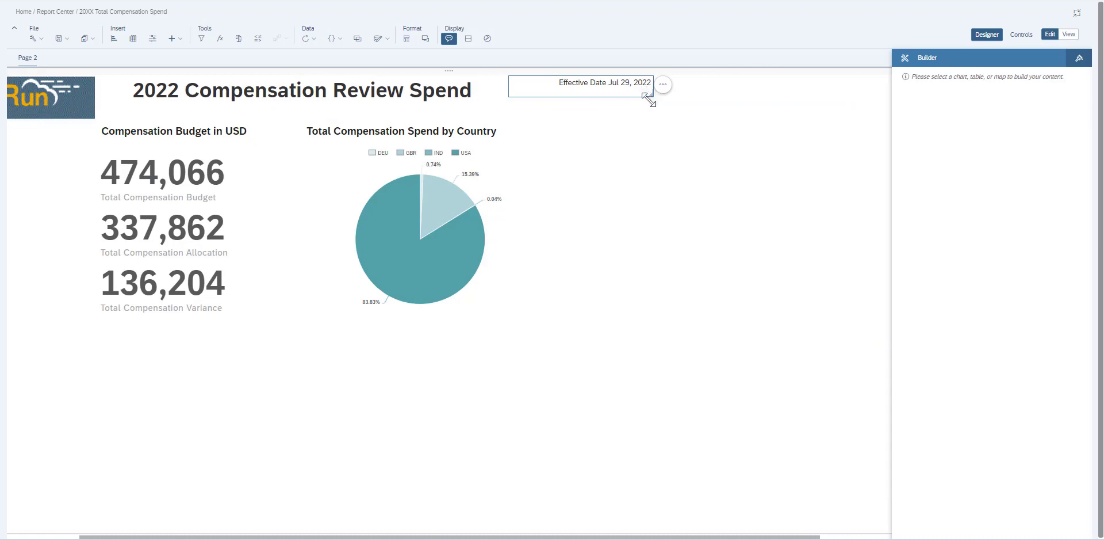
mouse_move(650, 95)
mouse_down()
mouse_move(650, 121)
mouse_move(654, 111)
mouse_up()
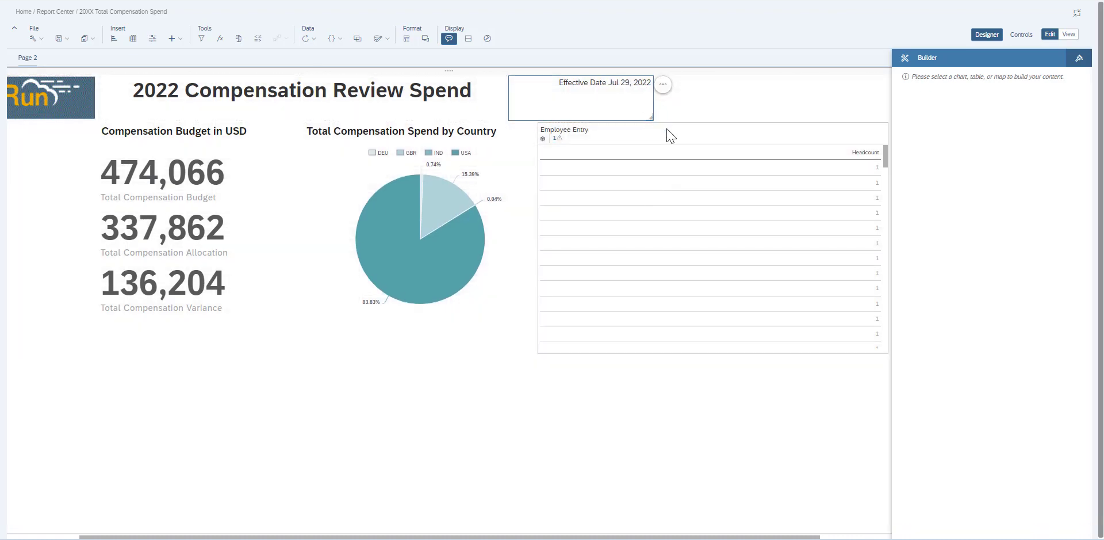
- Convert the new table to a cross-tab and add Country as its row dimension
click(669, 134)
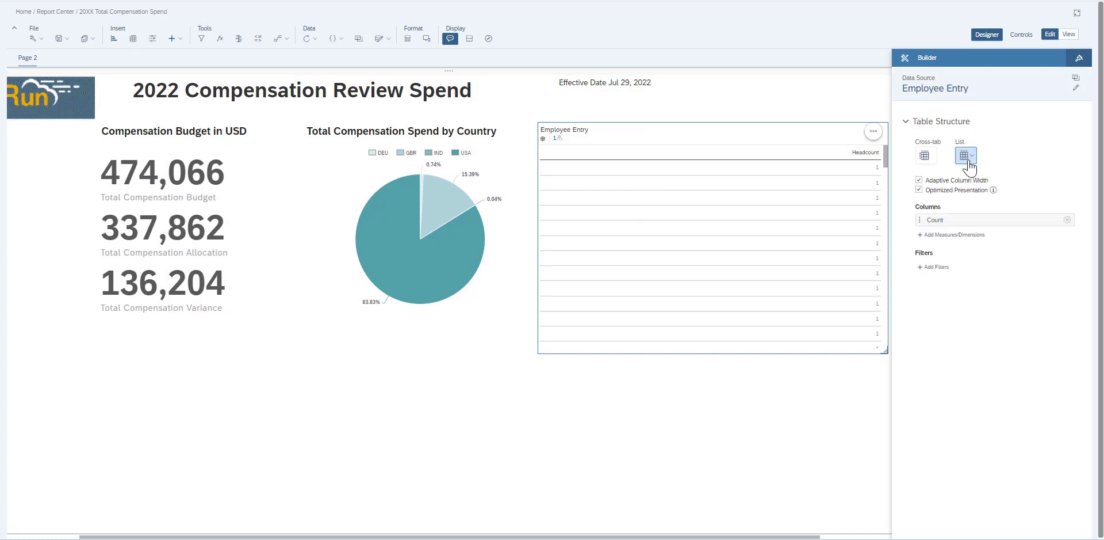
click(925, 157)
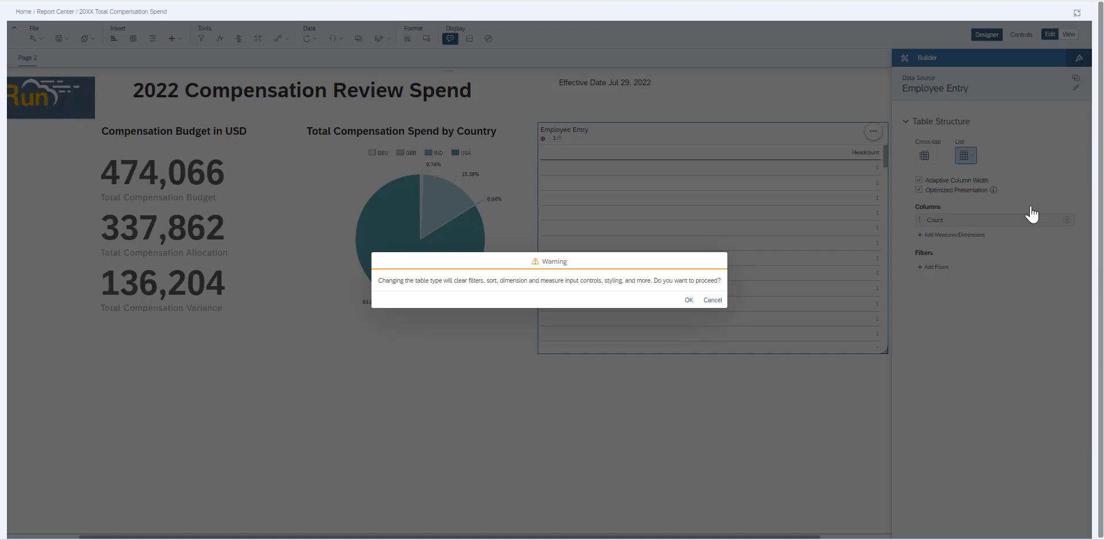
click(687, 298)
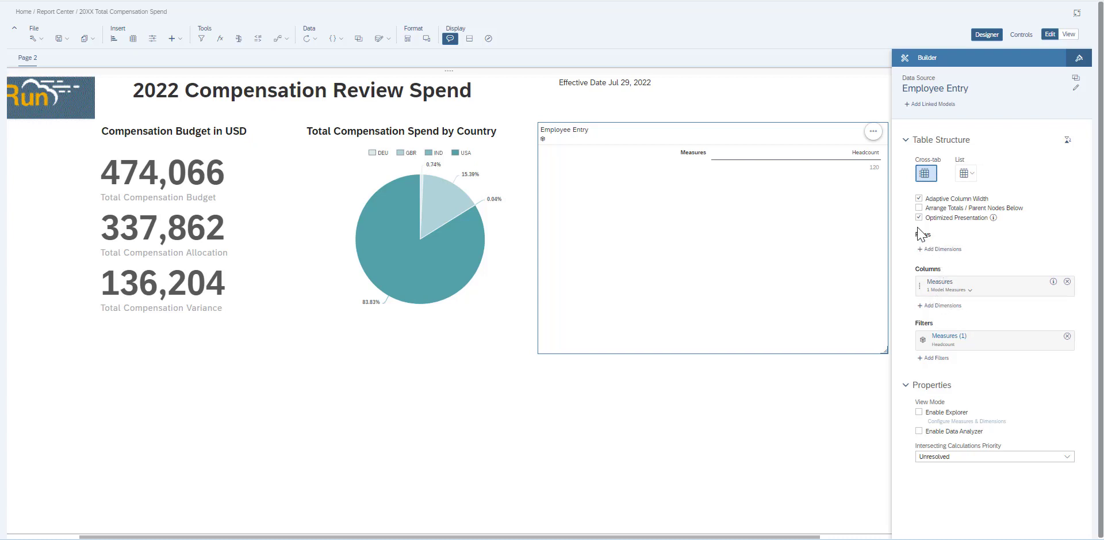
click(940, 250)
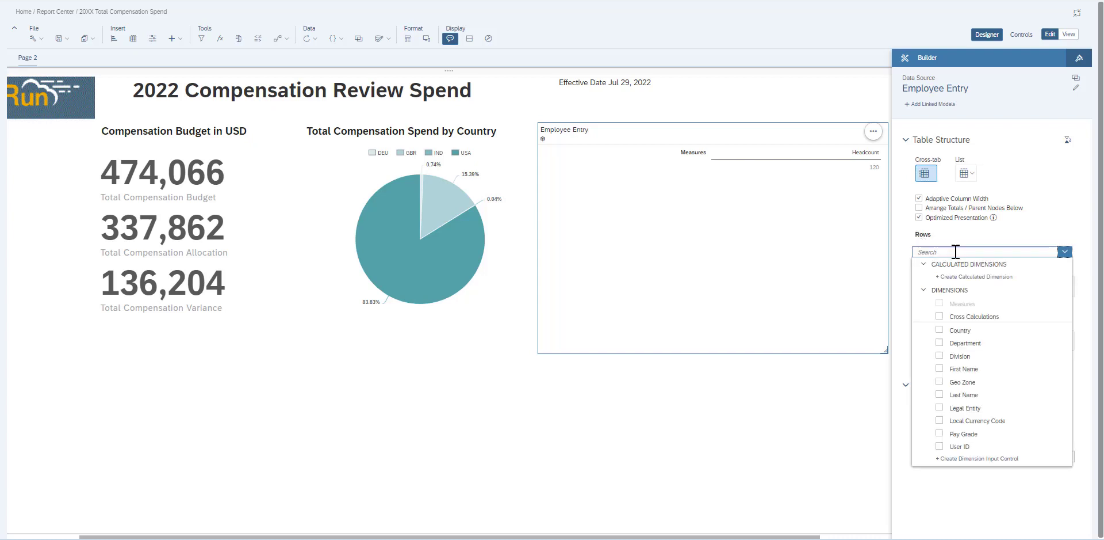
click(939, 330)
click(1046, 236)
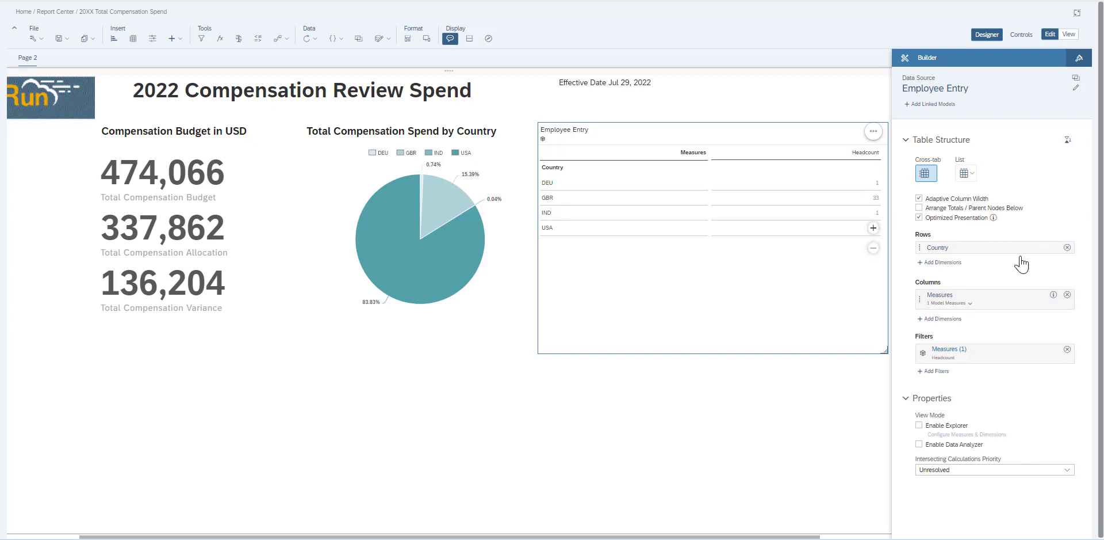
- Add Total Compensation Budget, Total Compensation Allocation and Total Compensation Variance to the table's measures alongside Headcount
click(970, 303)
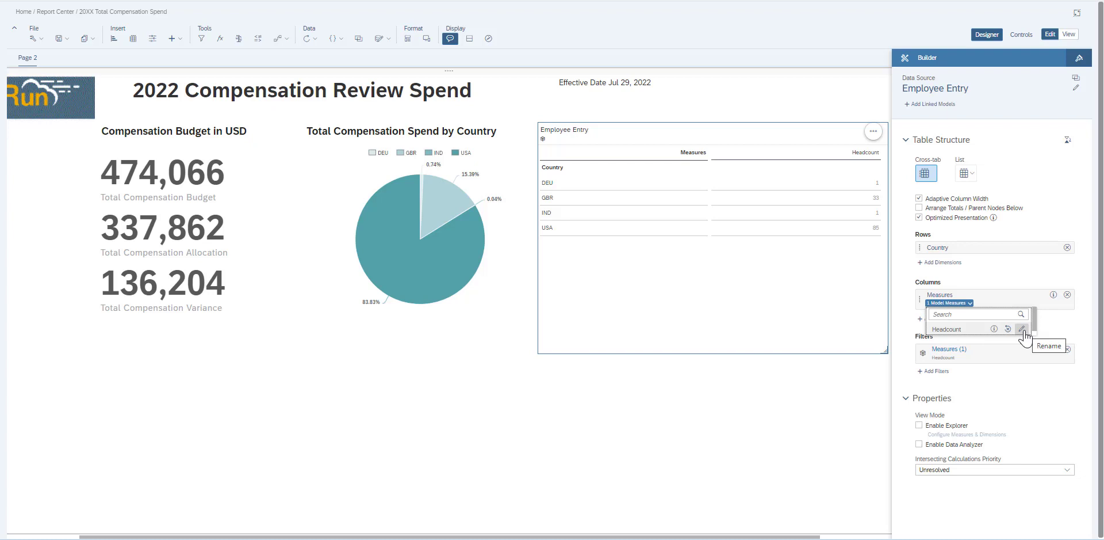
click(1066, 332)
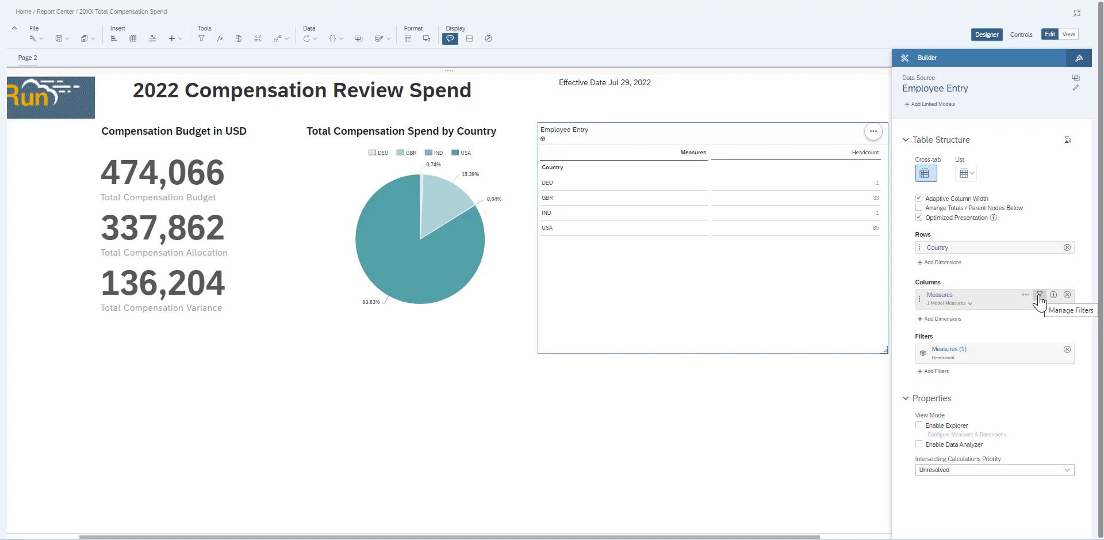
click(1040, 295)
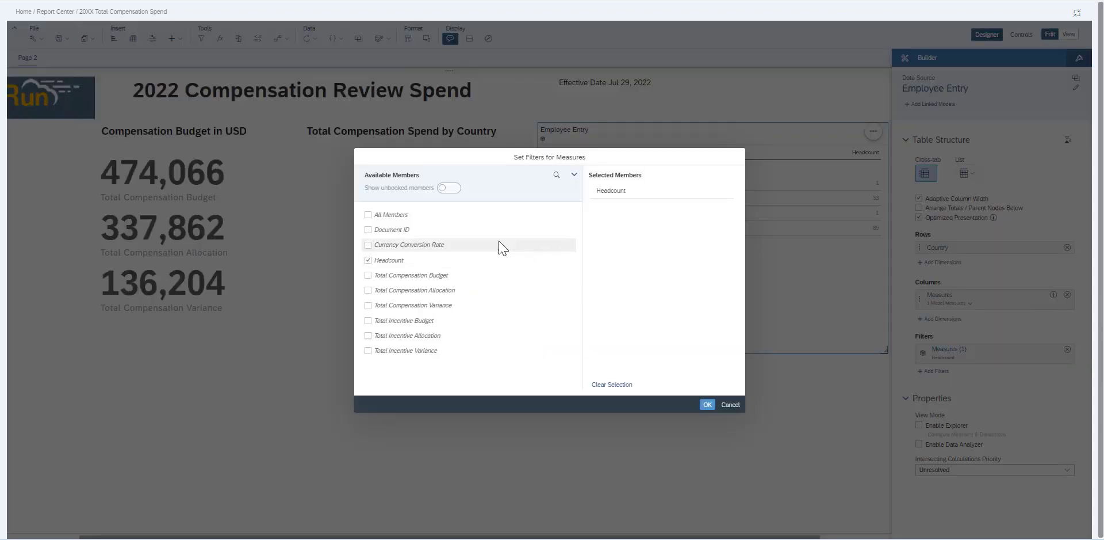
click(369, 275)
click(368, 290)
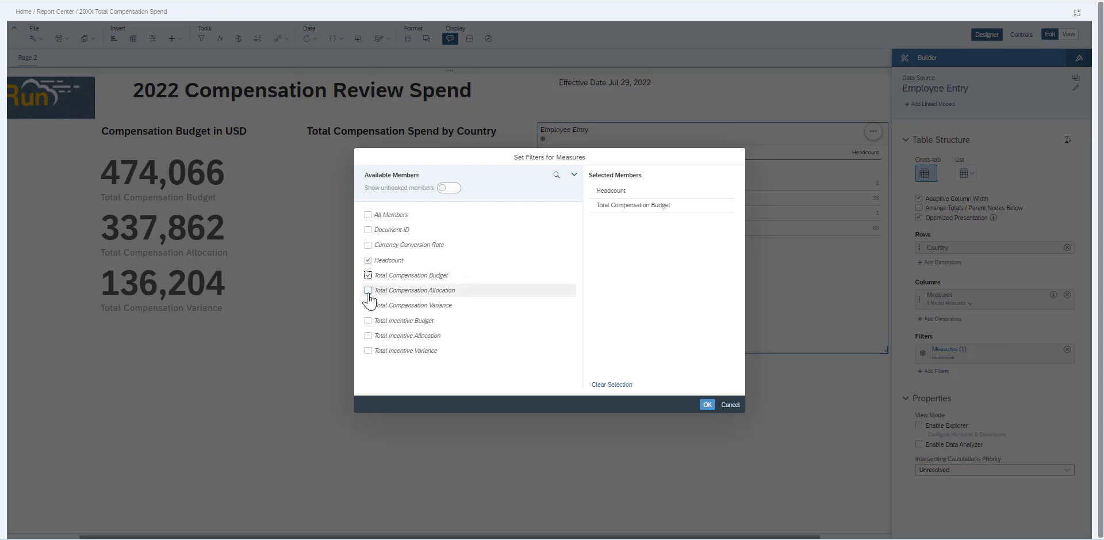
click(368, 305)
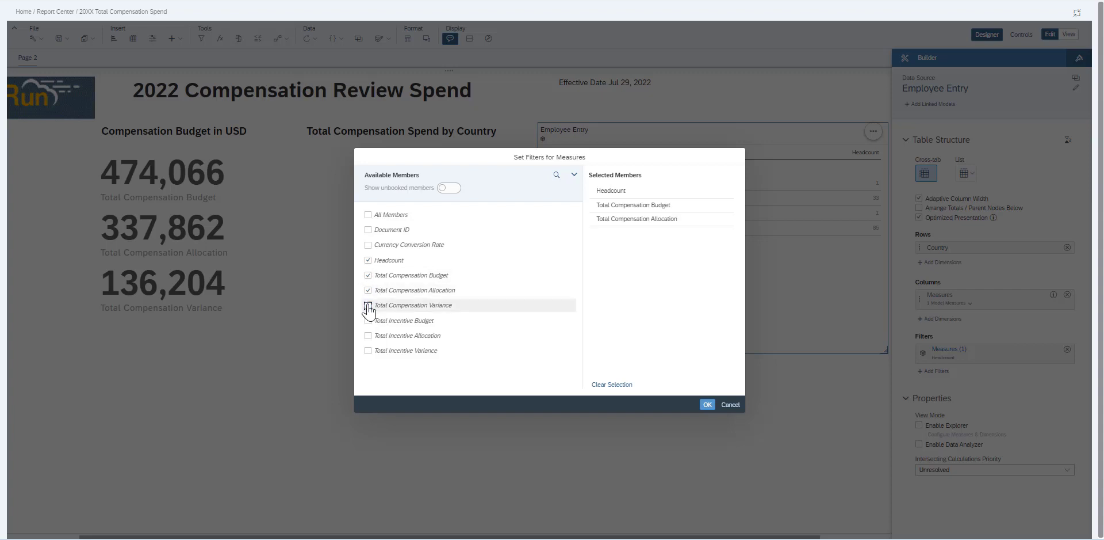
click(708, 404)
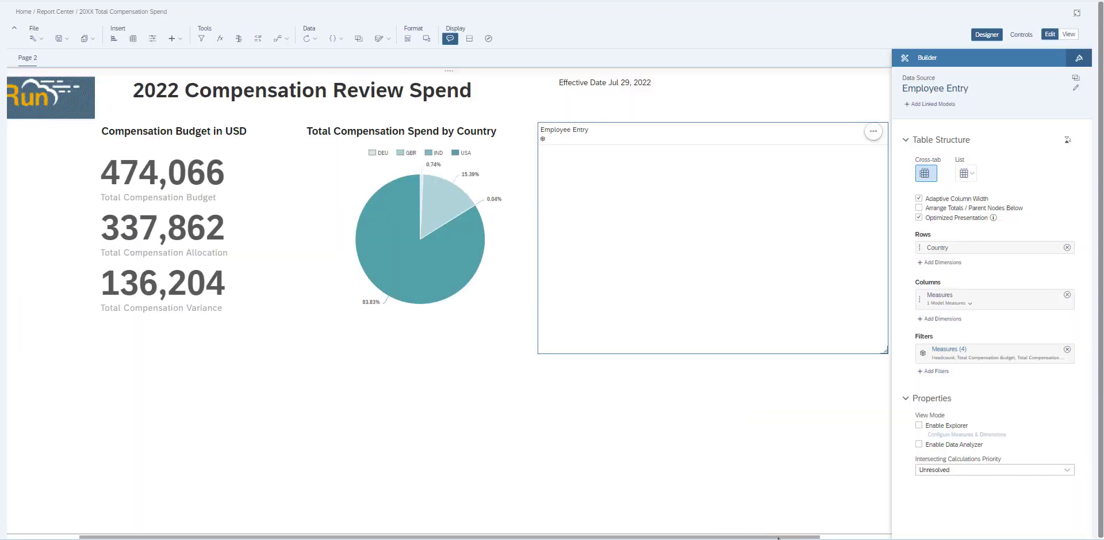
- Reorder the table's measures so Total Compensation Budget comes before Total Compensation Allocation
drag(778, 538, 850, 537)
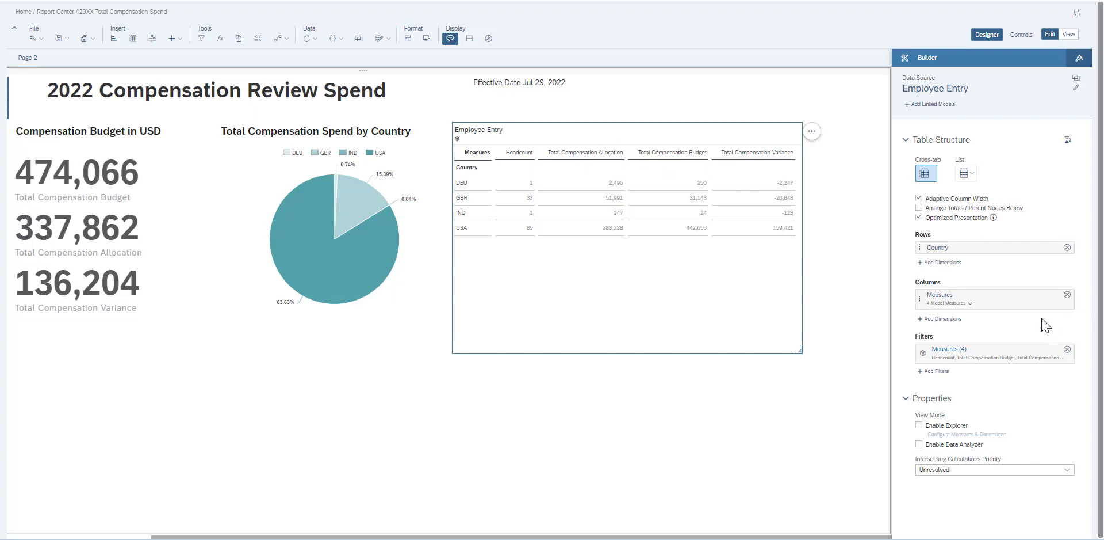
mouse_move(1039, 302)
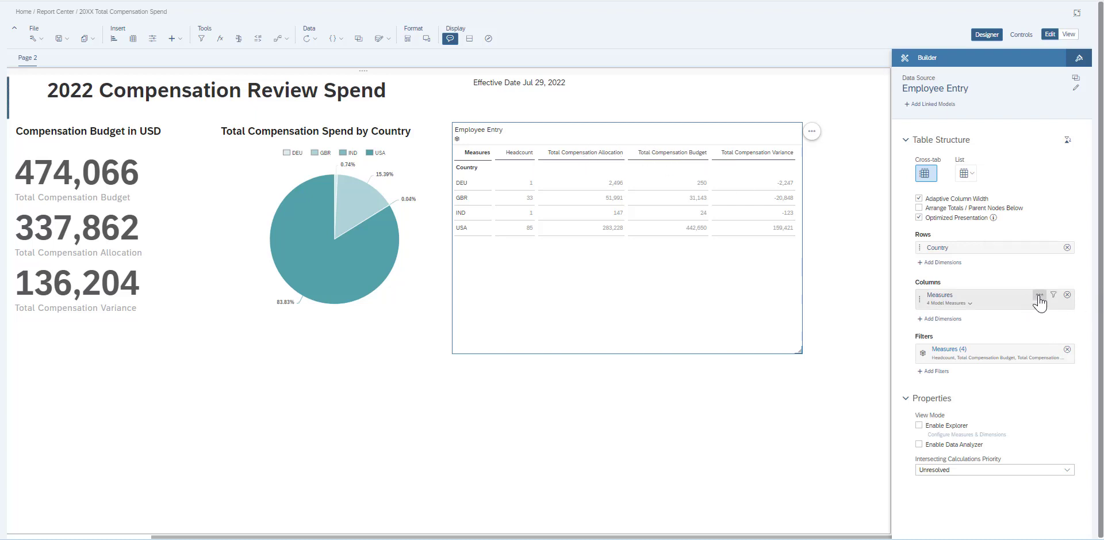
click(1039, 296)
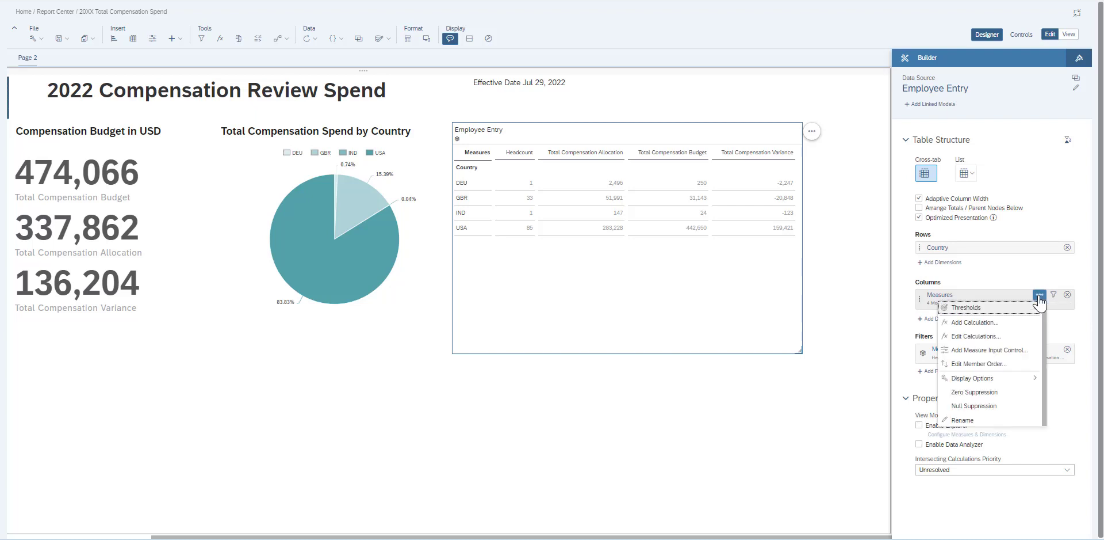
click(988, 364)
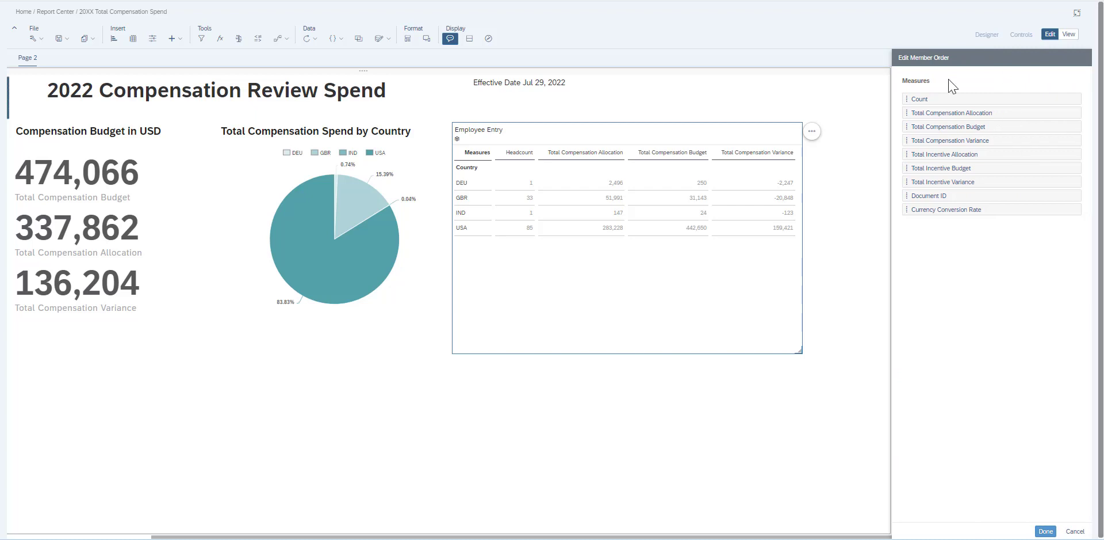
drag(908, 127, 909, 117)
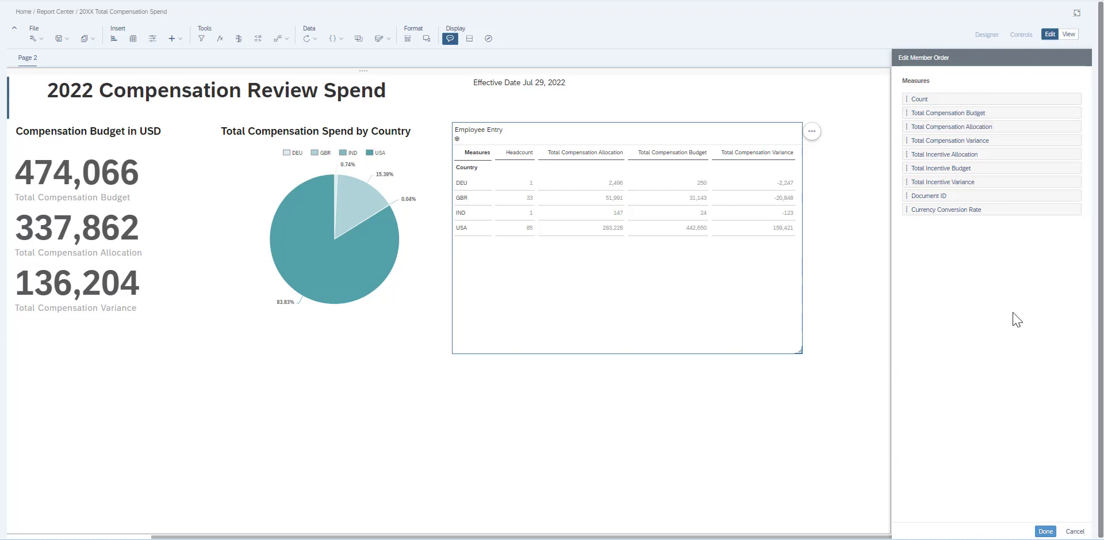
click(1046, 531)
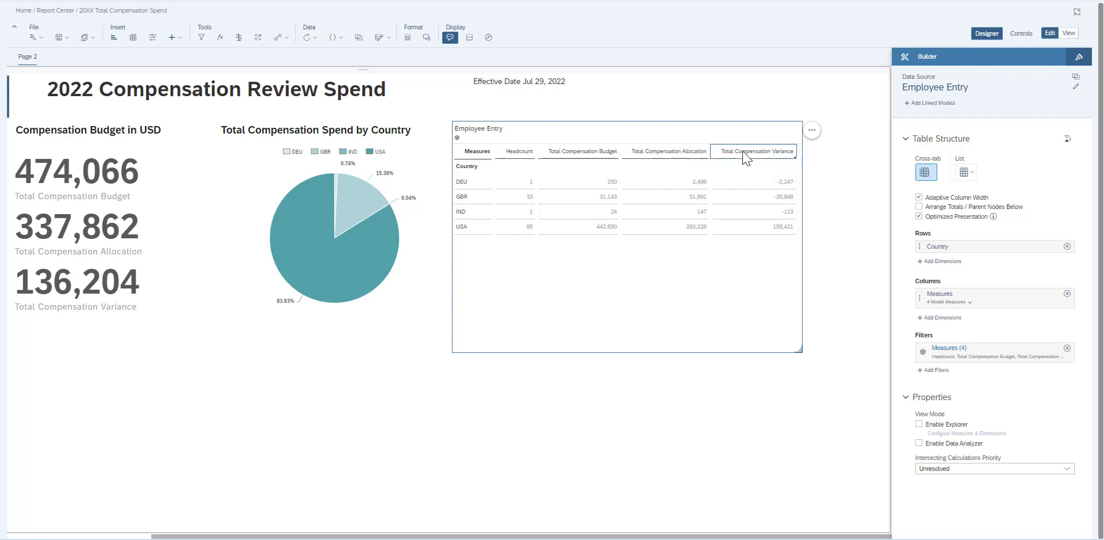
- Create a number-range threshold on the Total Compensation Variance column with the OK range starting at 0
click(777, 154)
click(828, 184)
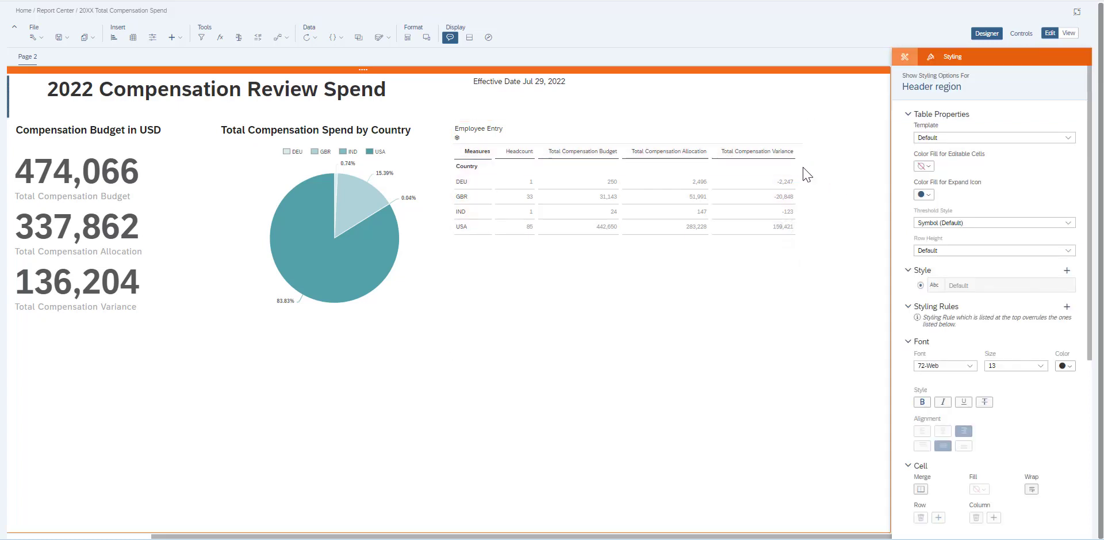
click(766, 153)
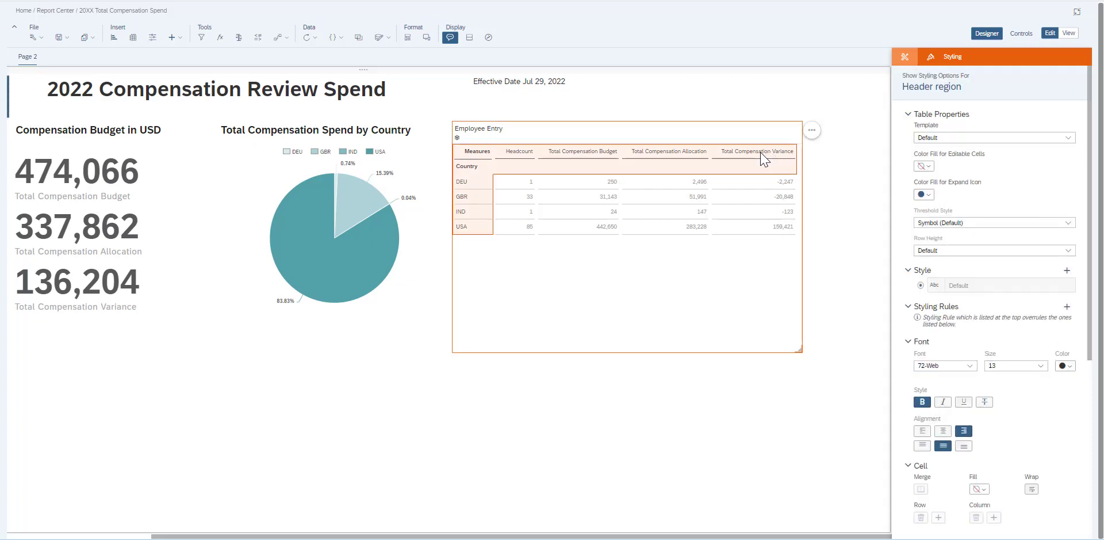
right_click(765, 159)
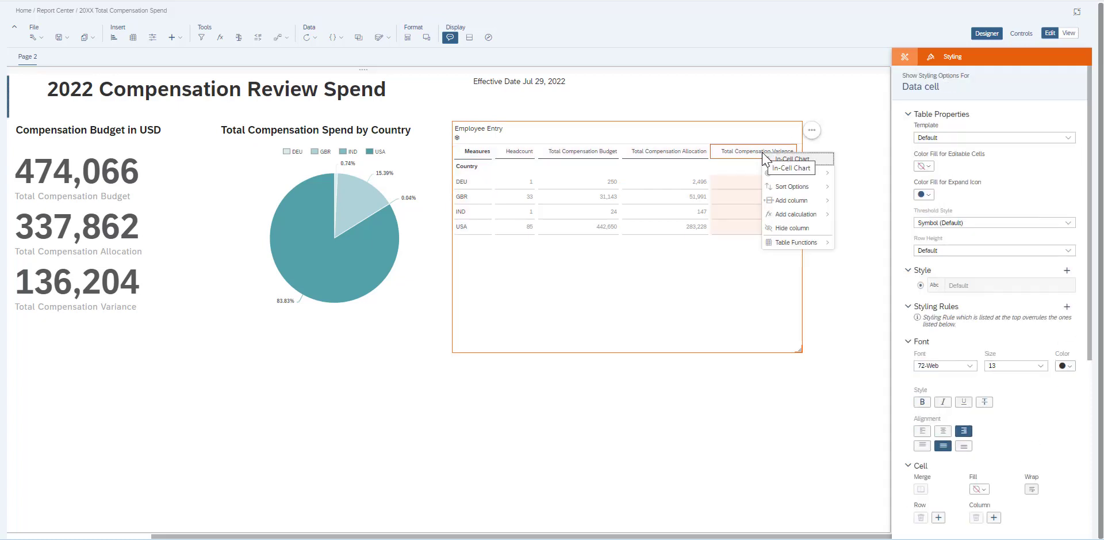
mouse_move(783, 174)
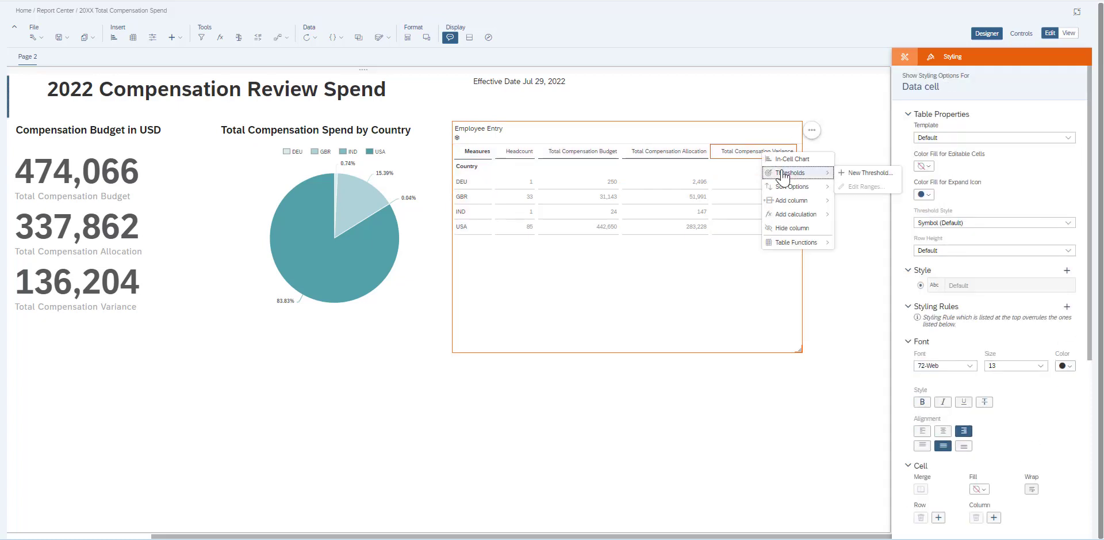
click(855, 176)
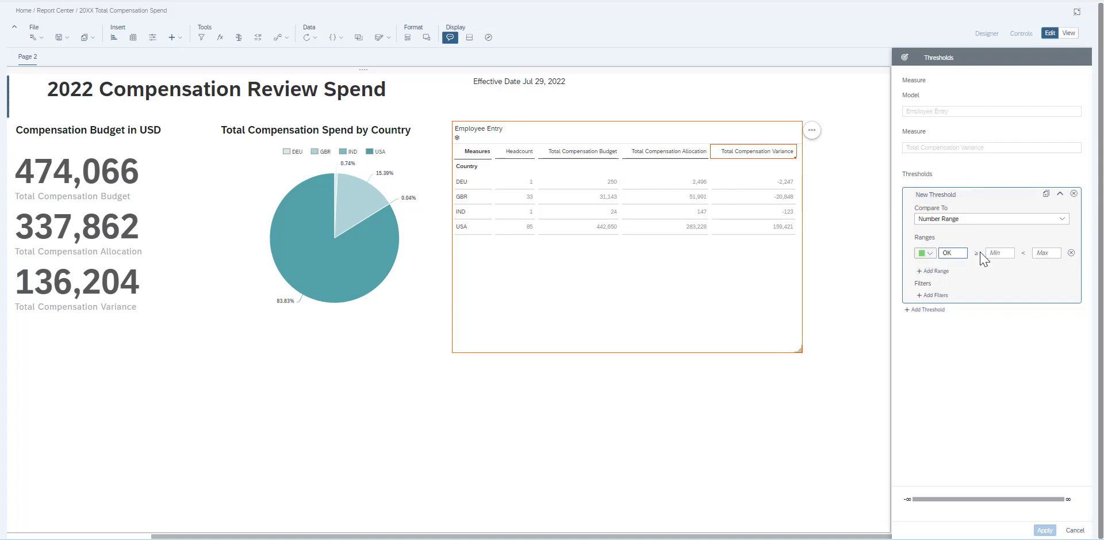
click(1008, 253)
text(0)
- Add a Warning range to the threshold with a red circle marker and a maximum of 0
click(942, 274)
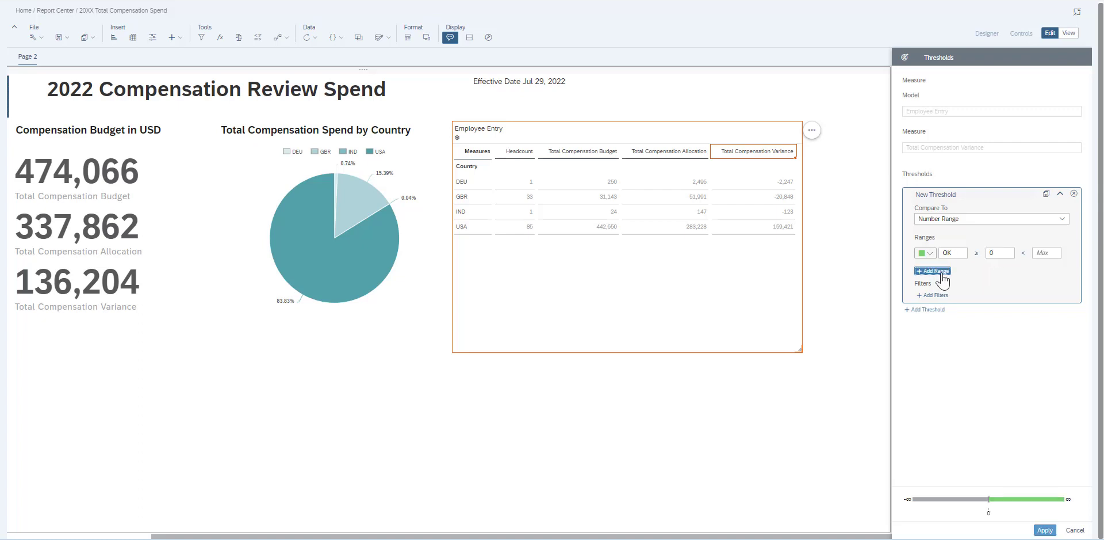
click(931, 273)
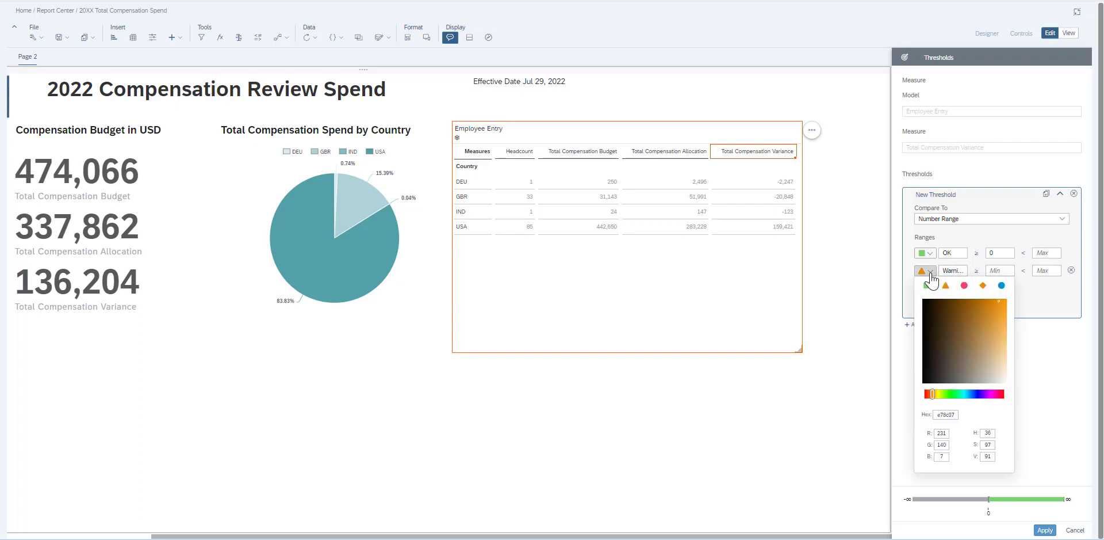
click(963, 286)
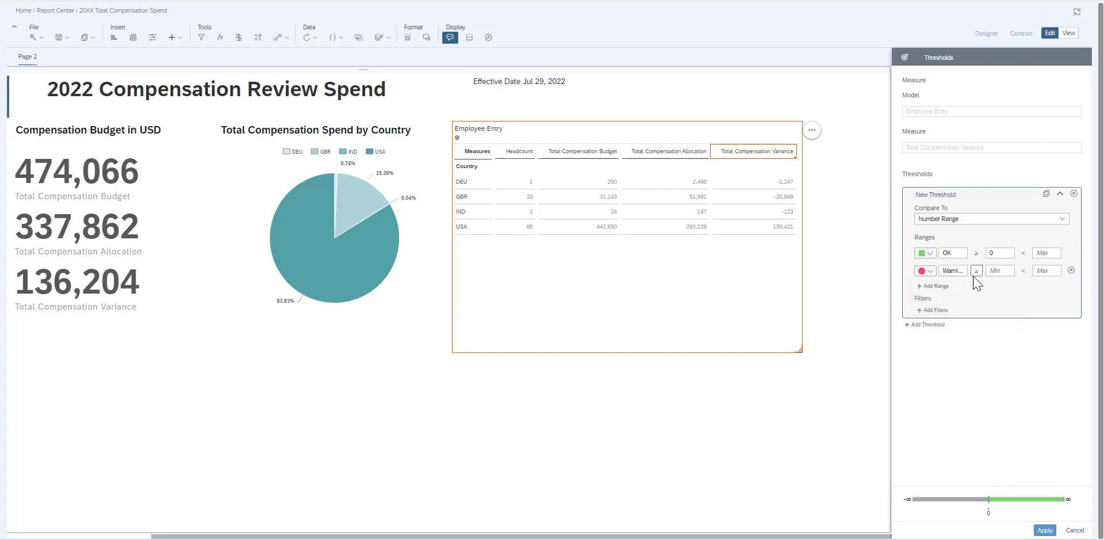
click(1040, 270)
text(0)
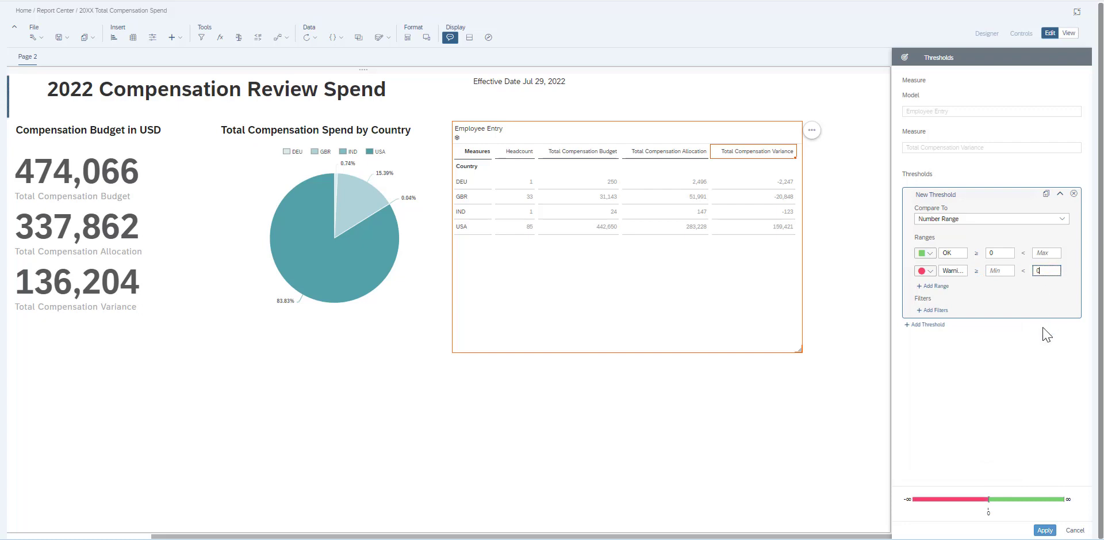
- Change the OK marker to a dark green circle and the Warning marker to a darker red, and apply the threshold
click(928, 254)
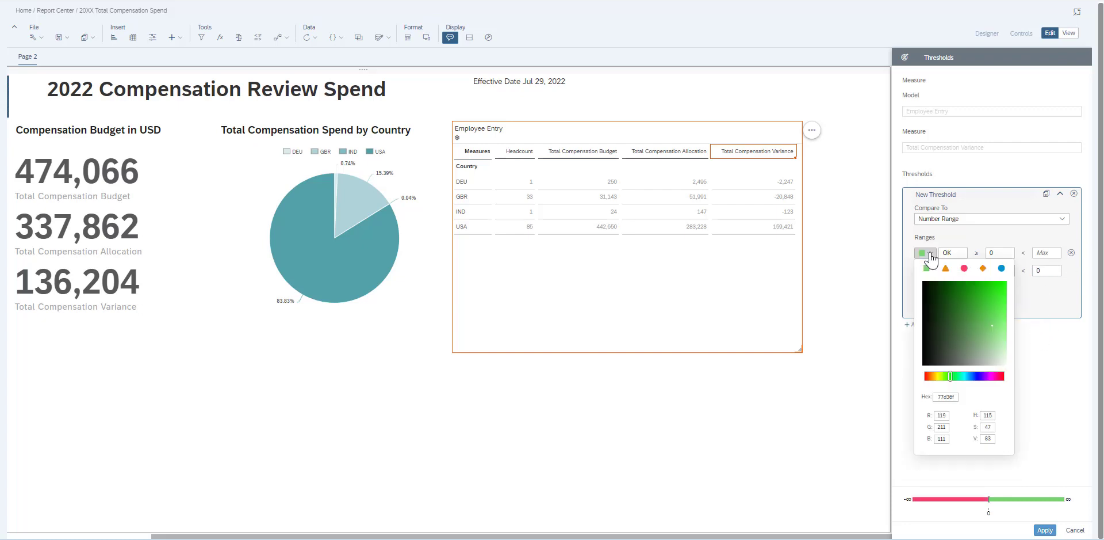
click(976, 285)
click(1045, 424)
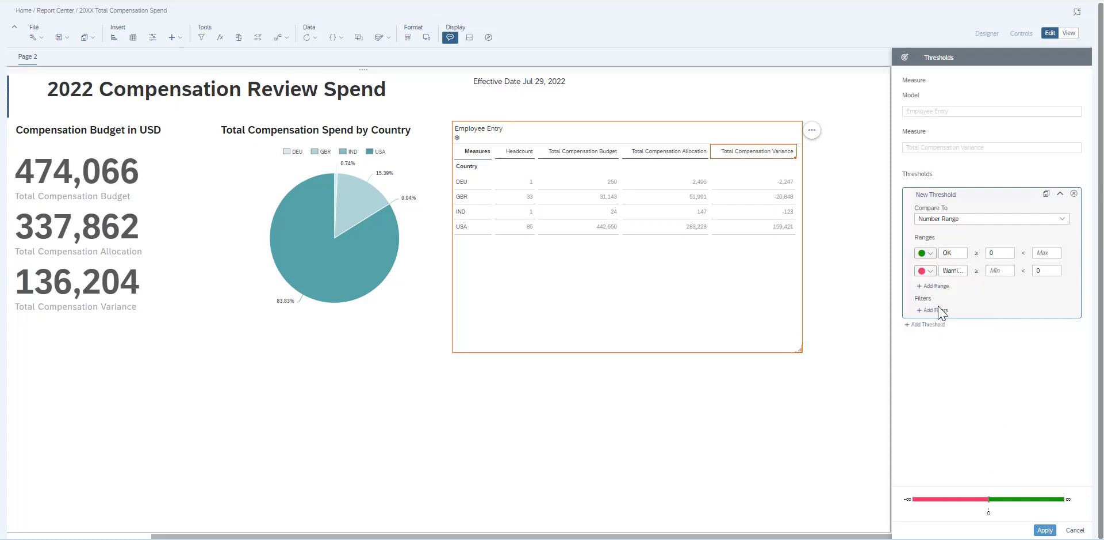
click(926, 270)
click(982, 309)
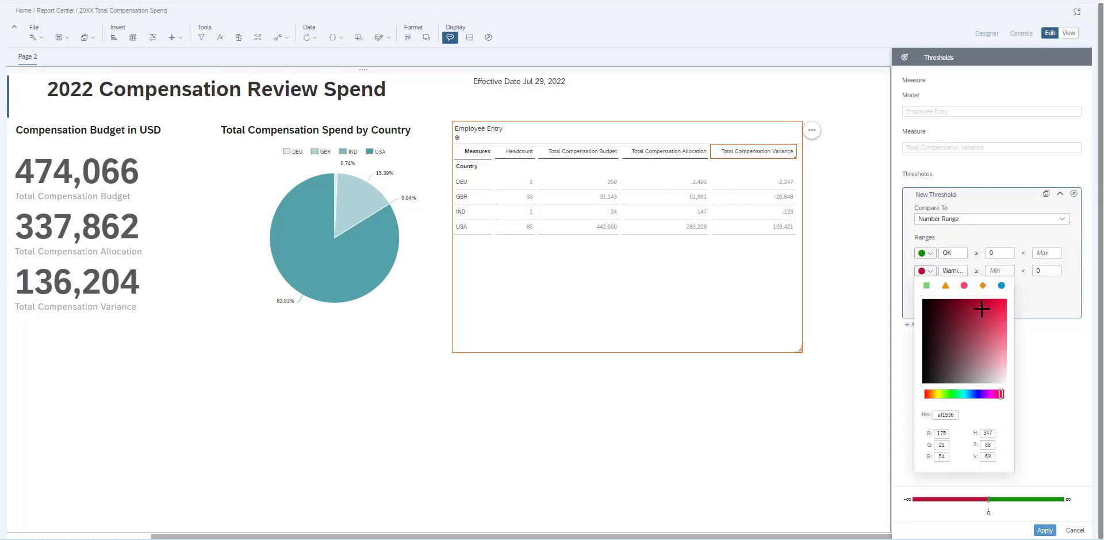
click(984, 300)
click(1035, 336)
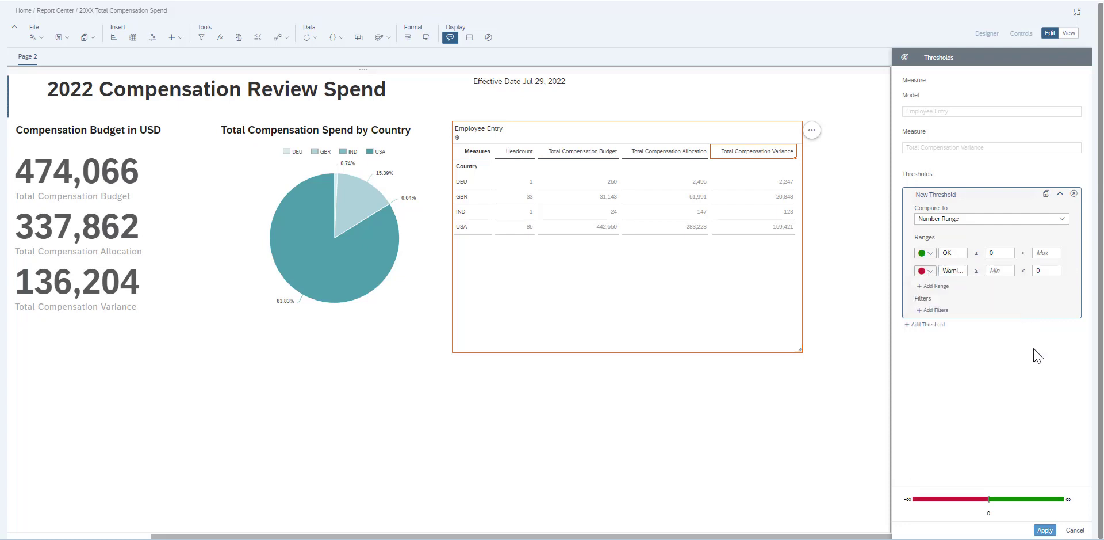
click(1045, 529)
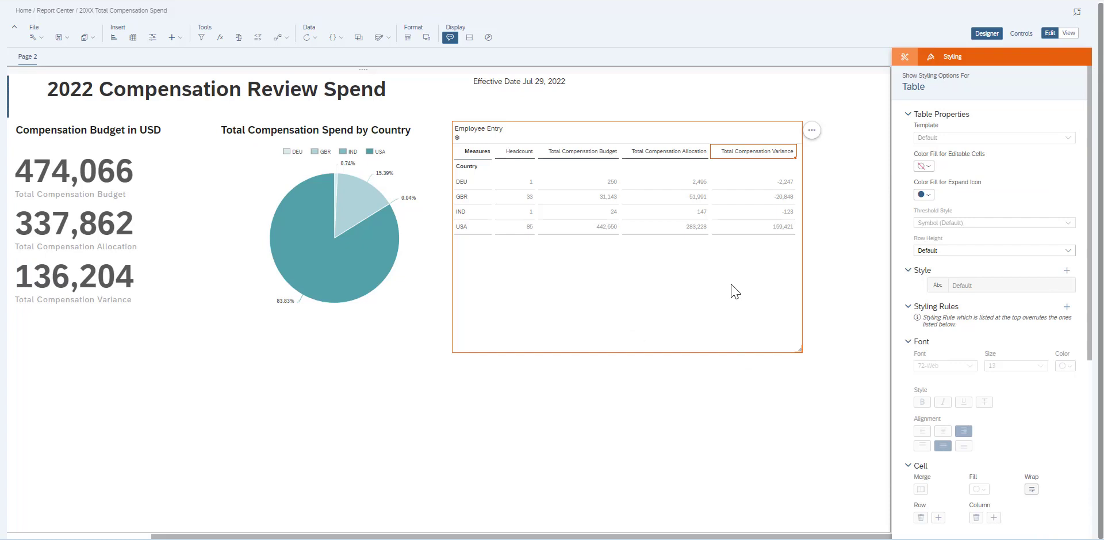
mouse_move(718, 181)
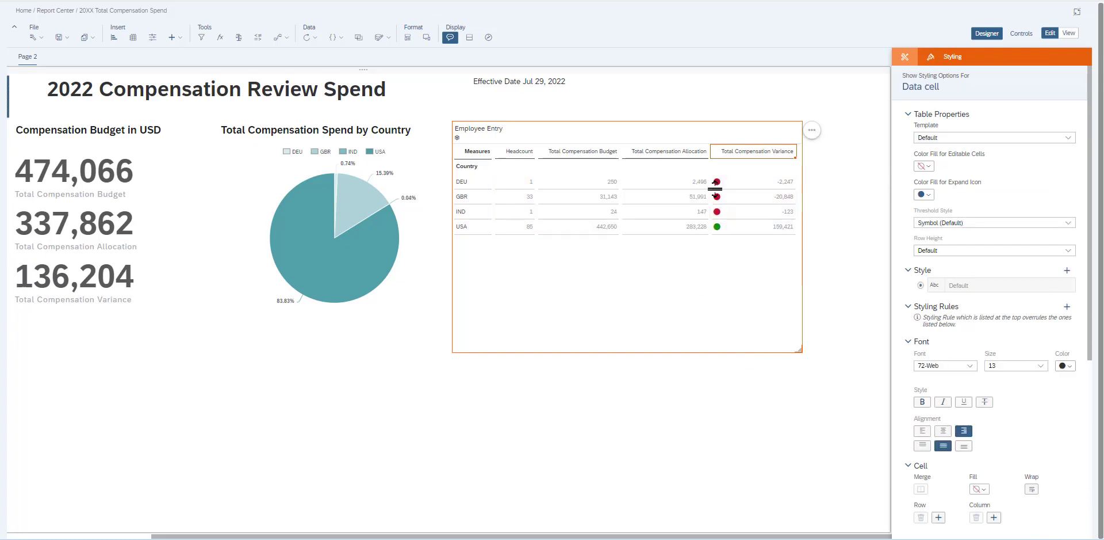
- Set the country table's threshold style to Color Values
mouse_move(717, 214)
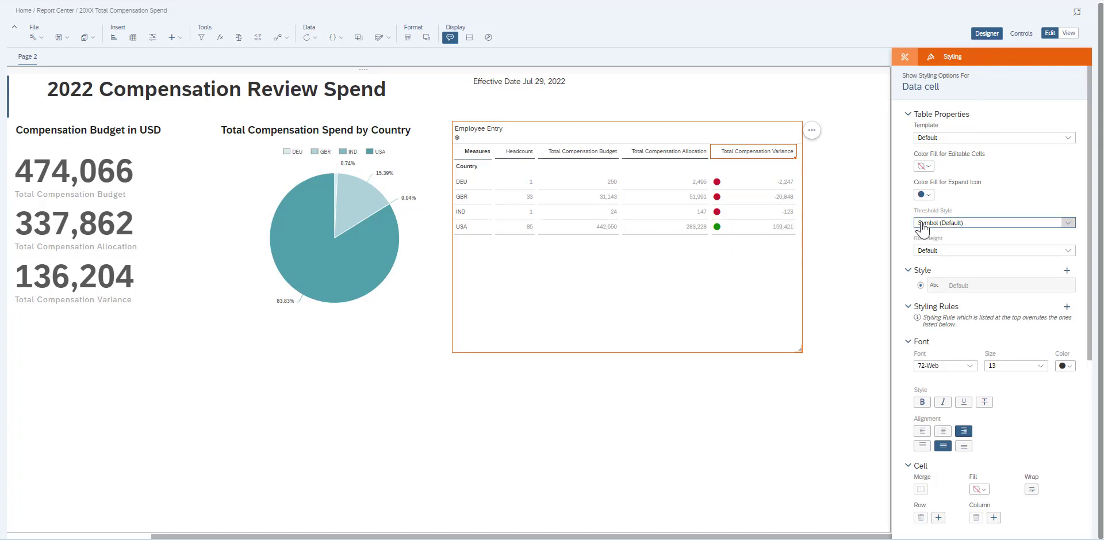
click(1067, 225)
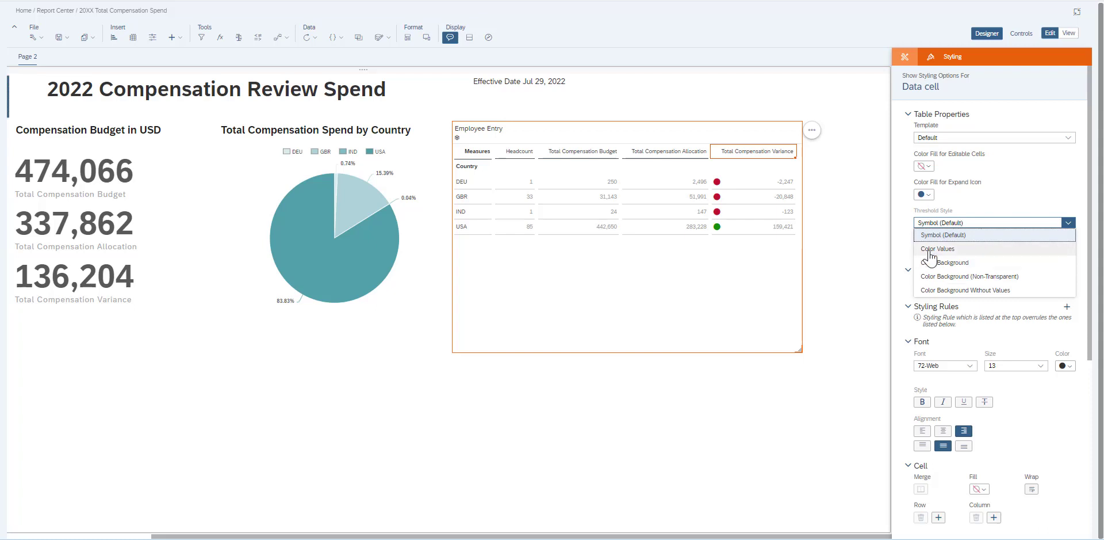
click(959, 250)
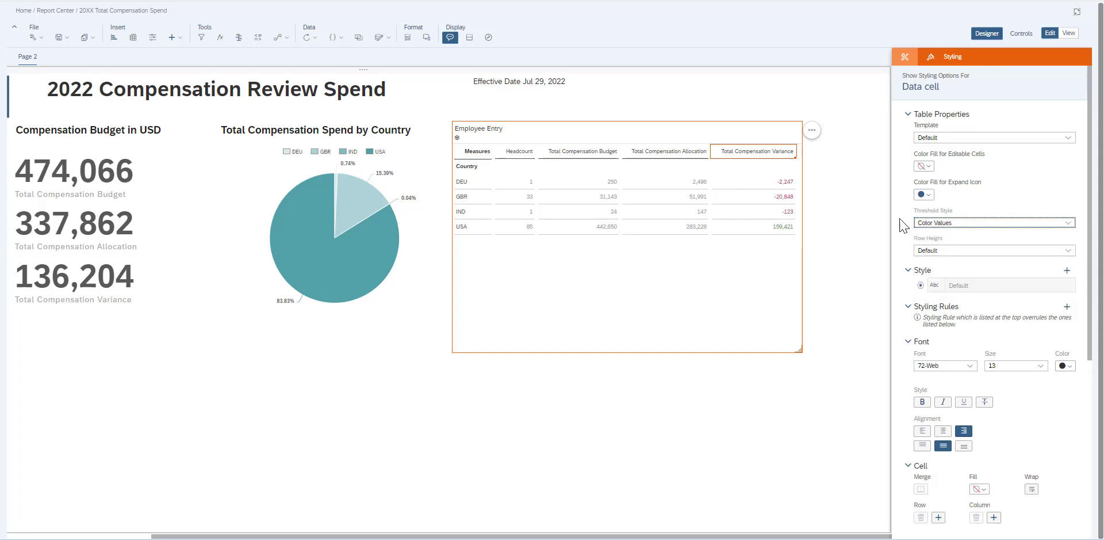
click(853, 296)
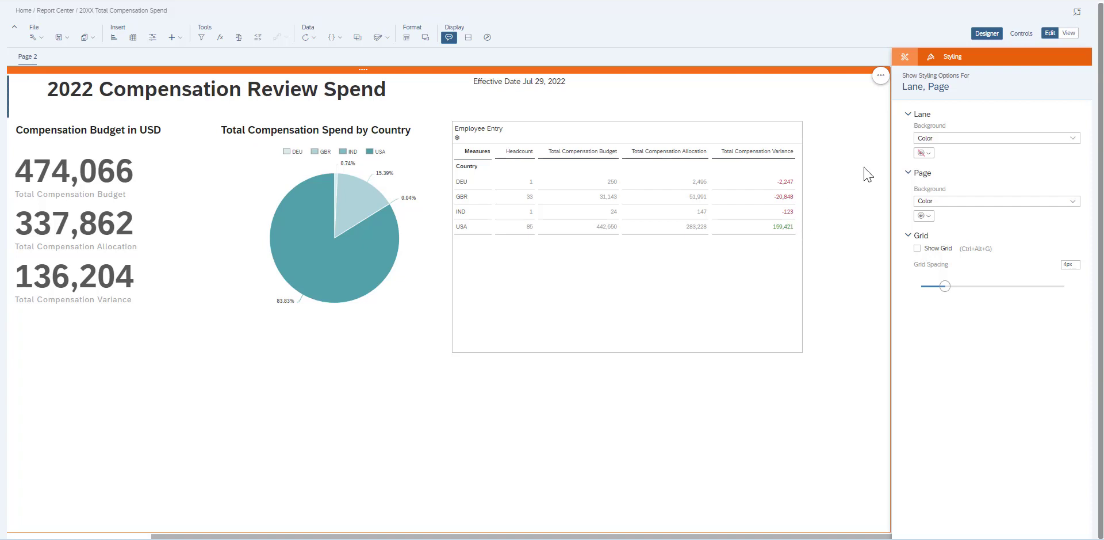
- Show totals for the table's Country rows and arrange the totals below
click(905, 56)
click(772, 140)
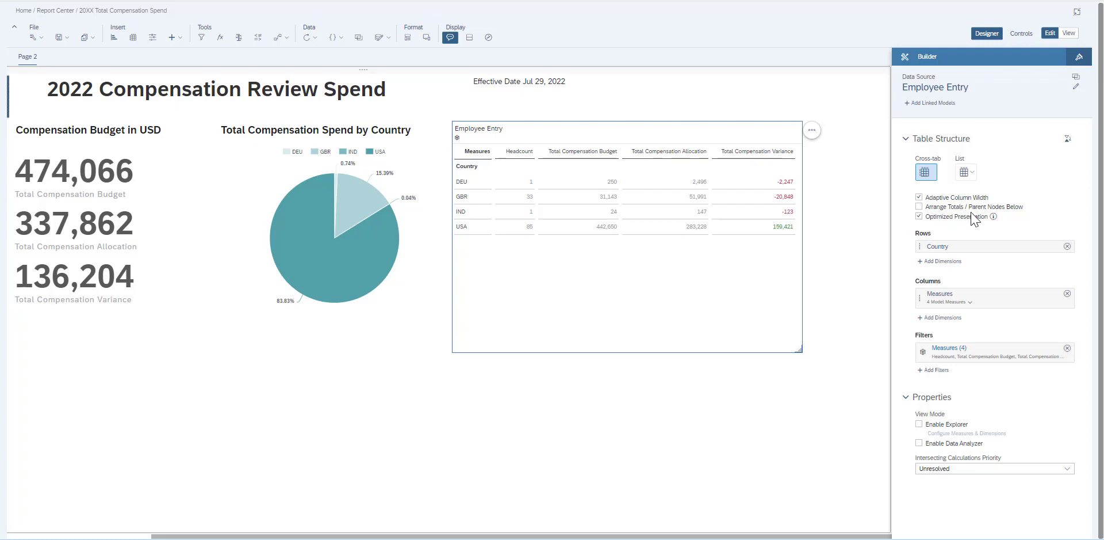
mouse_move(918, 248)
click(1039, 247)
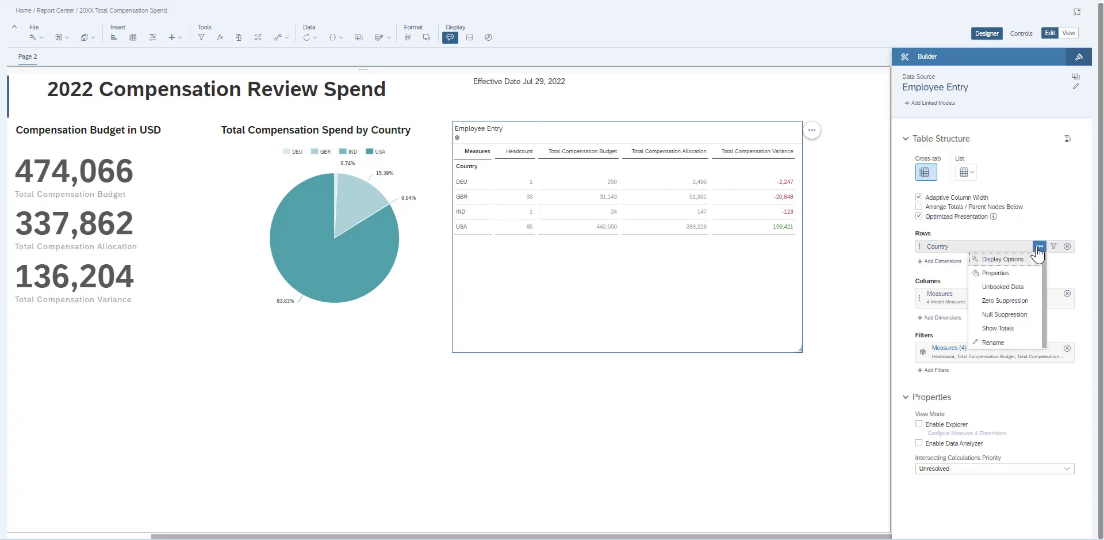
click(998, 333)
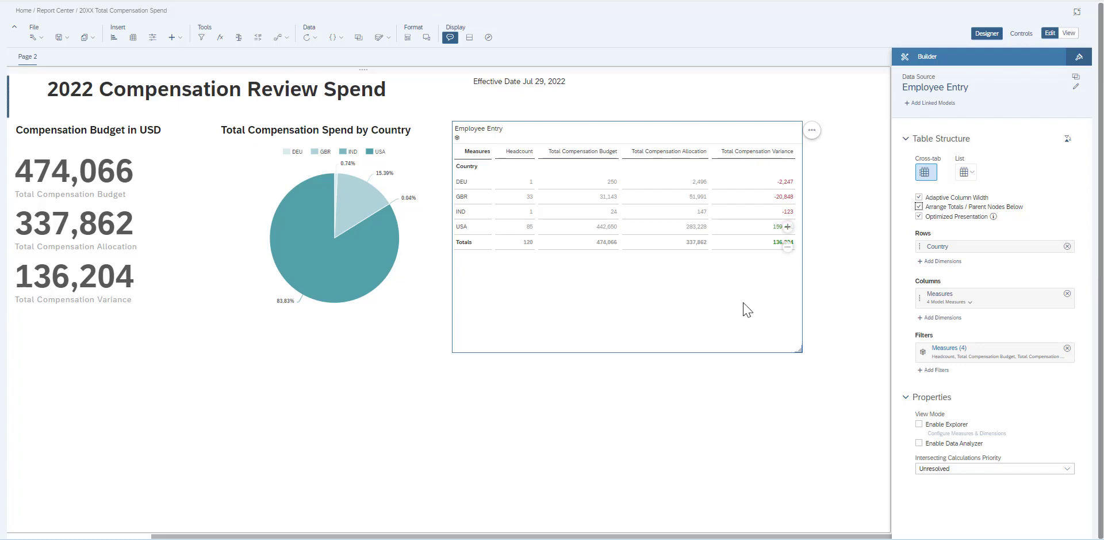
- Retitle the country table "Total Compensation Budget by Country in USD"
click(482, 137)
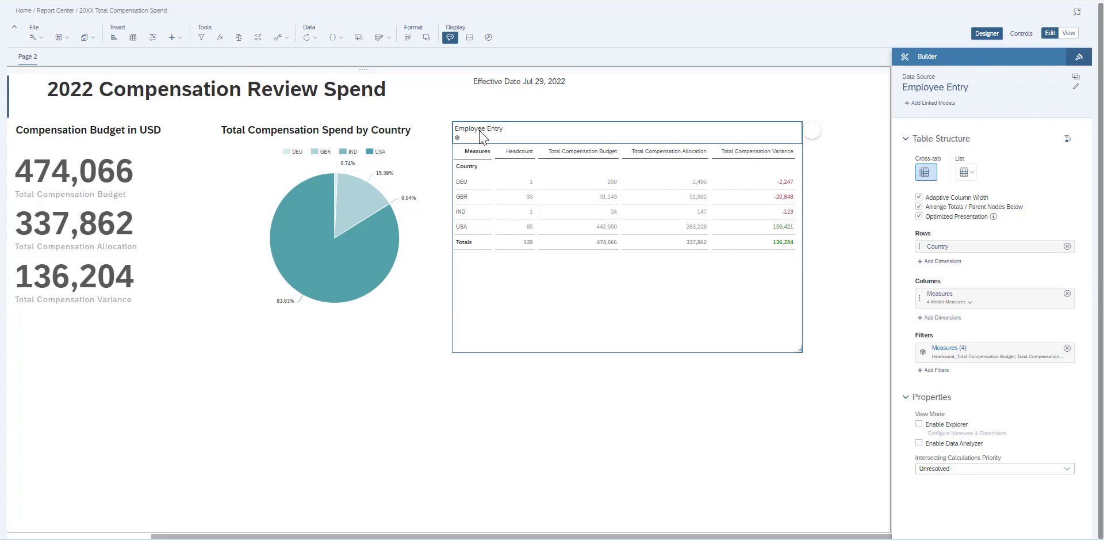
click(483, 136)
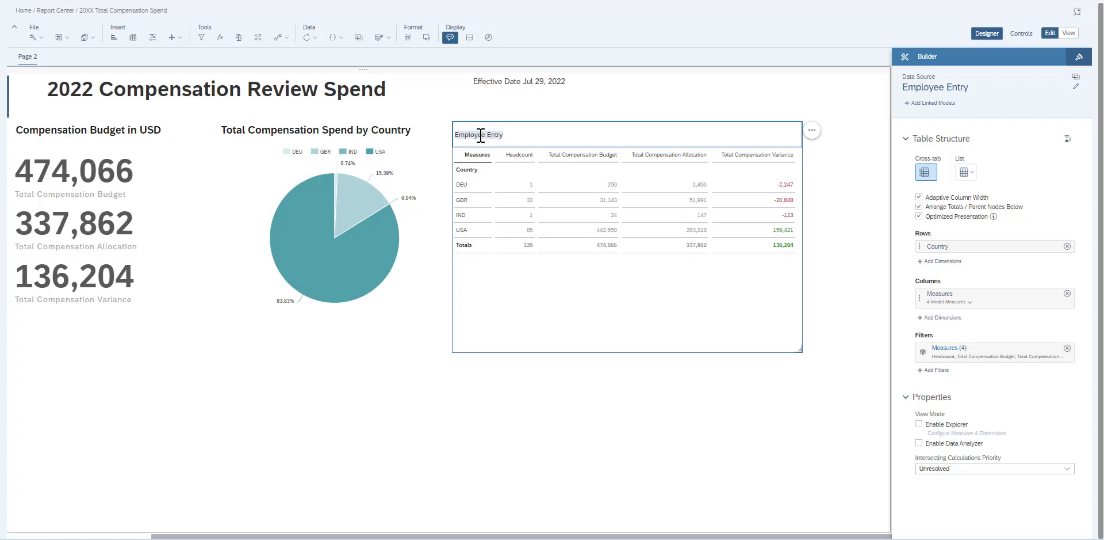
text(Total Compensation Budget b)
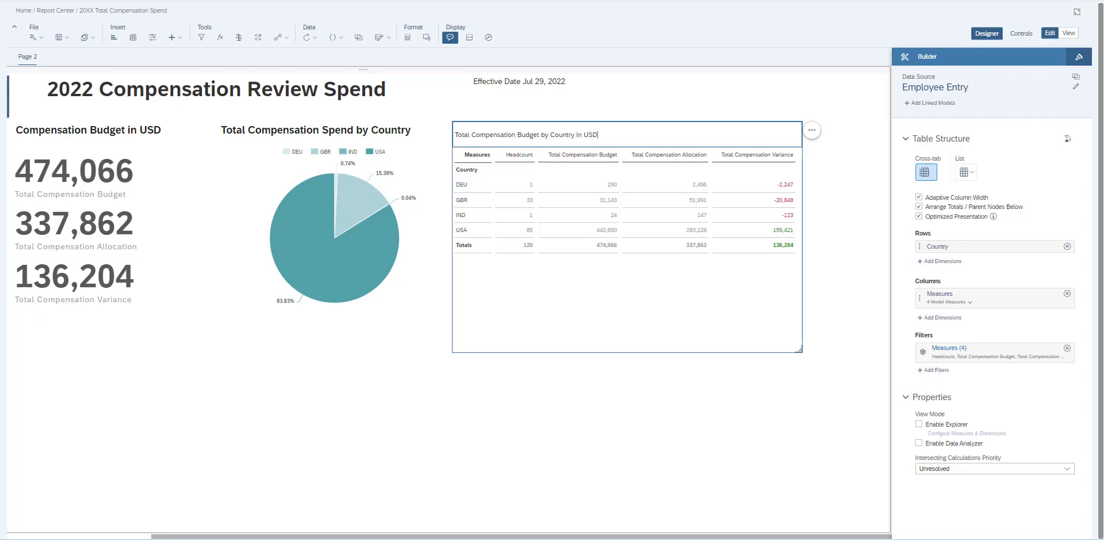
triple_click(528, 134)
click(973, 86)
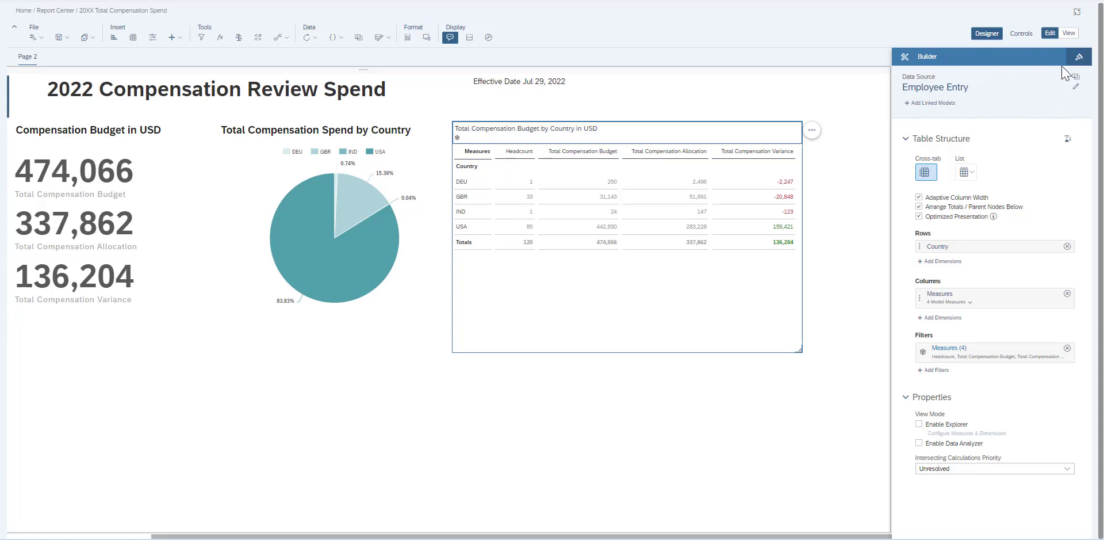
- Format the country table's title in bold at font size 24
click(562, 134)
click(1080, 57)
click(639, 134)
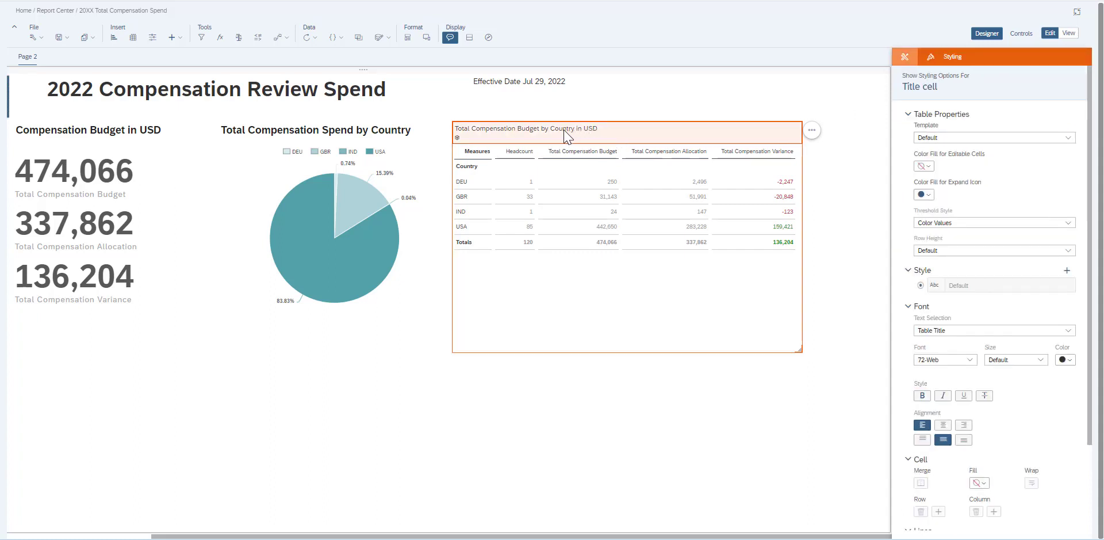
click(565, 136)
key(ctrl+a)
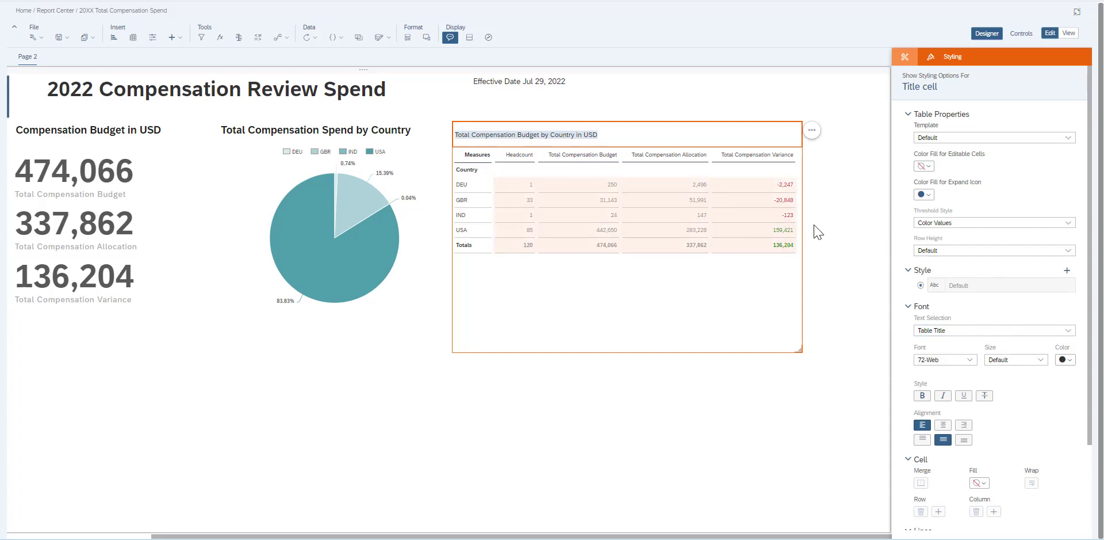
click(1041, 359)
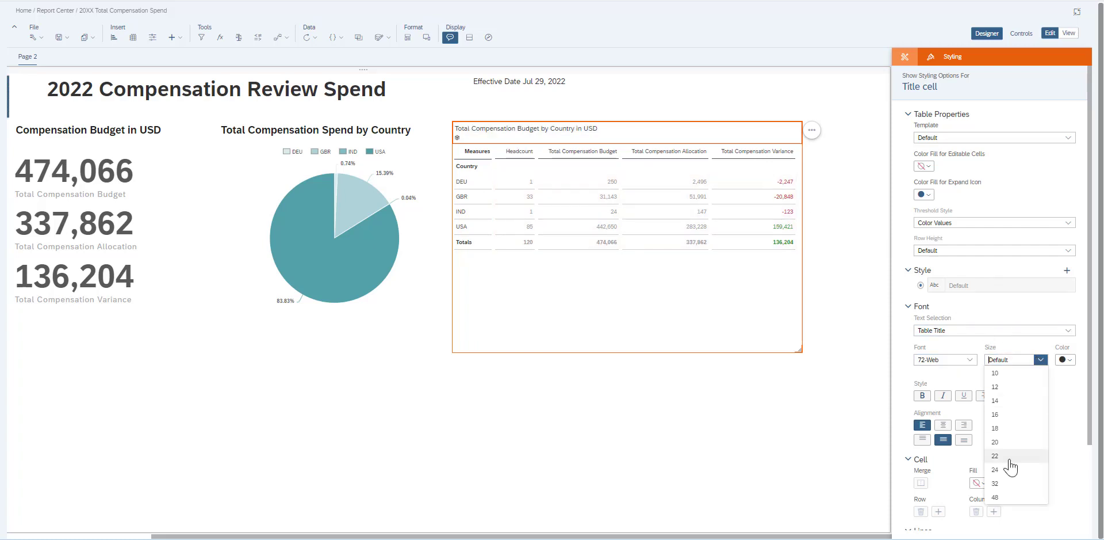
click(1006, 471)
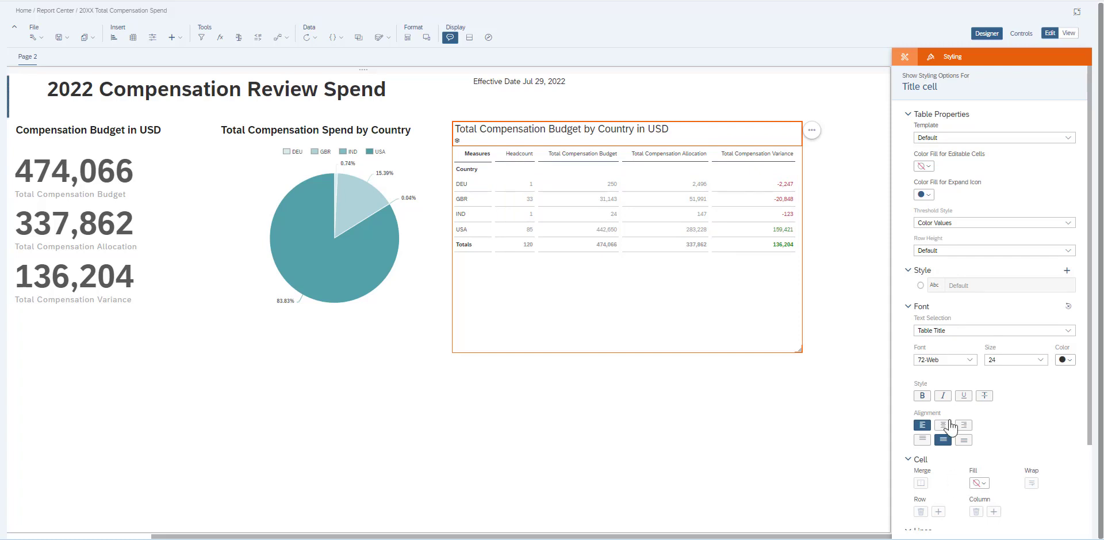
click(921, 396)
click(762, 441)
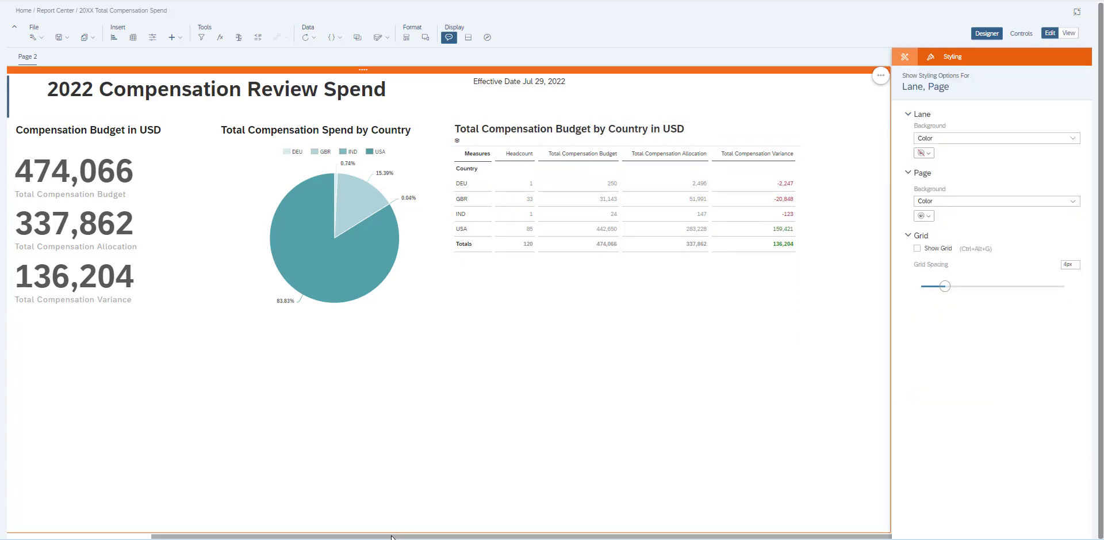
- Show the story-defined threshold on Total Compensation Variance in the Compensation Budget in USD numeric chart
drag(391, 536, 374, 515)
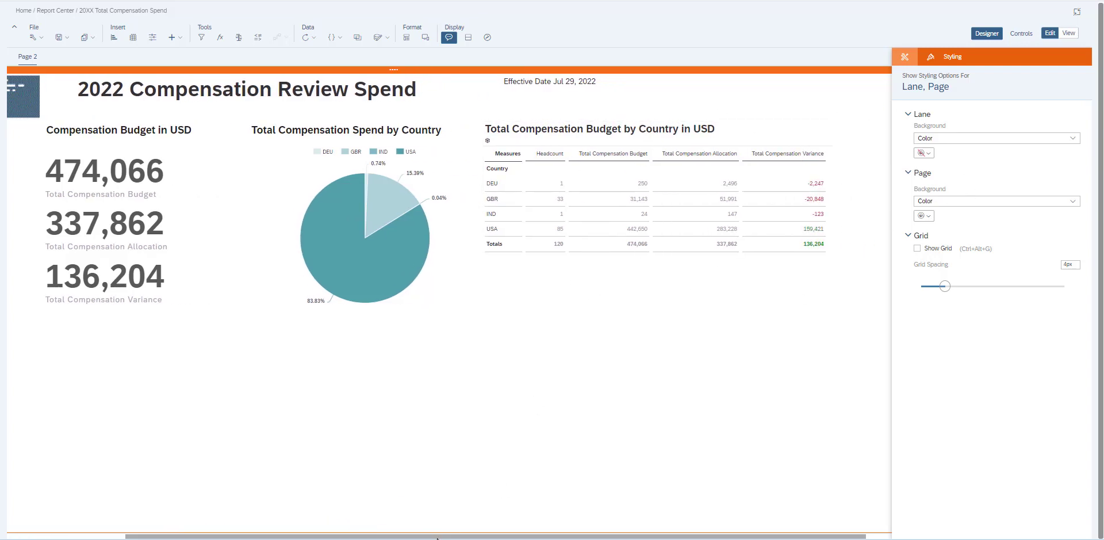
drag(437, 536, 375, 537)
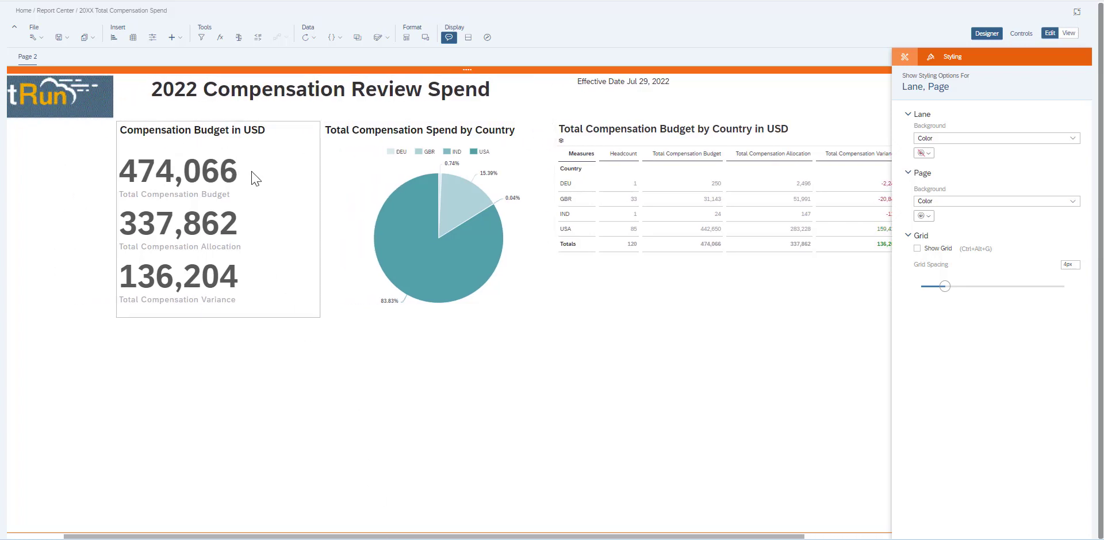
click(276, 165)
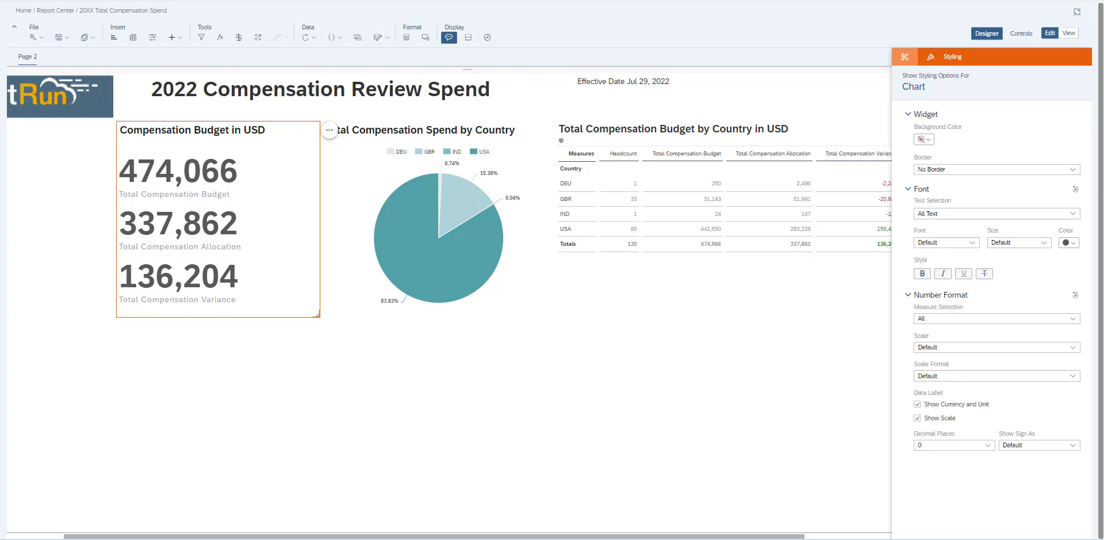
click(908, 60)
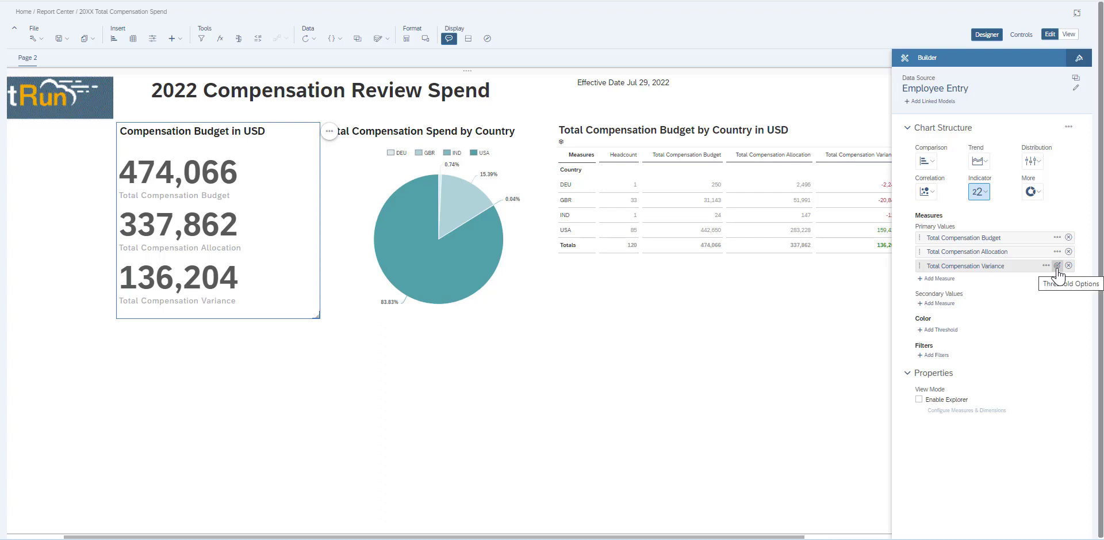
click(1058, 265)
mouse_move(1052, 282)
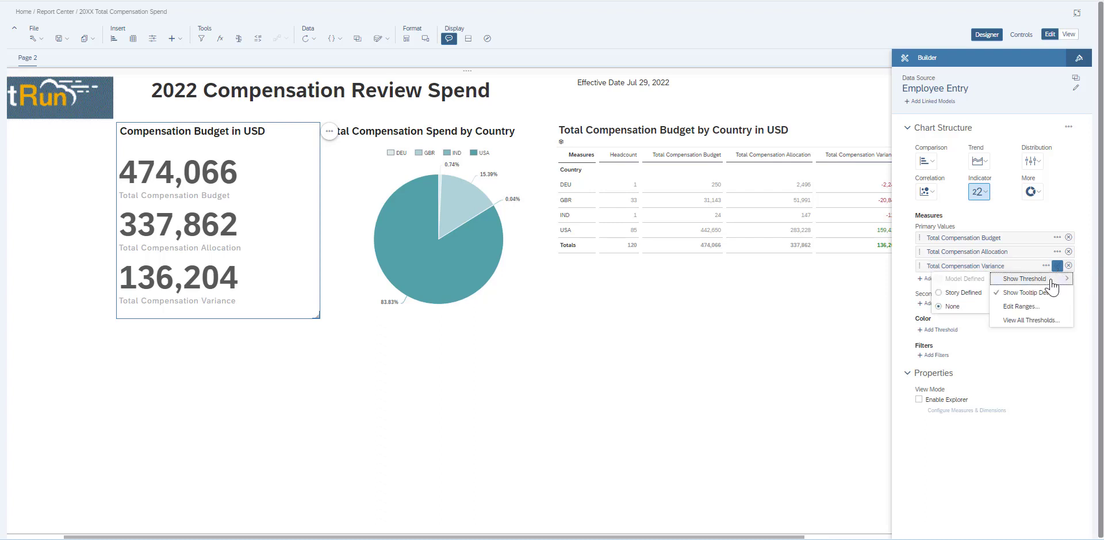
click(955, 292)
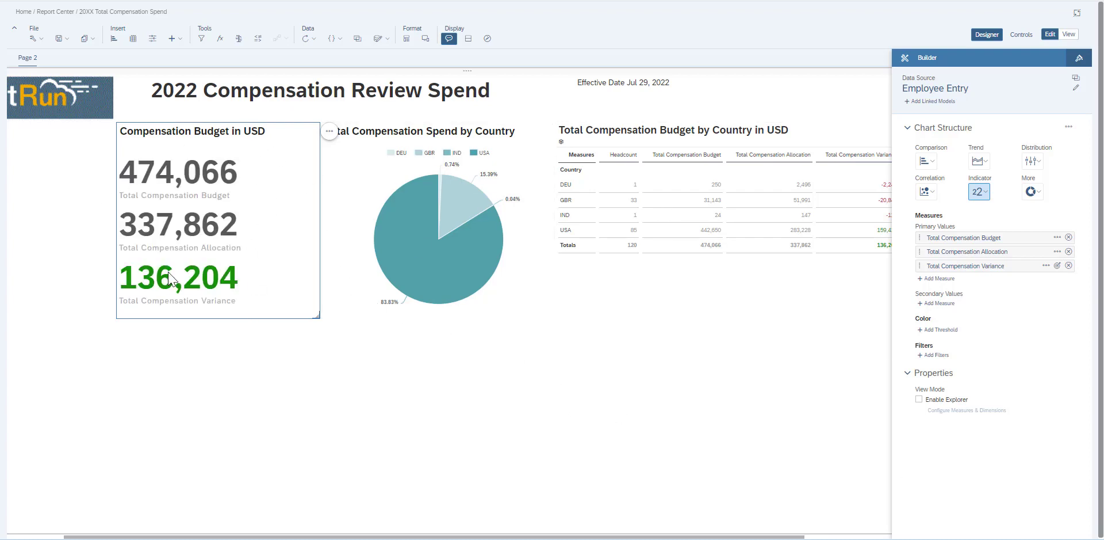
click(561, 428)
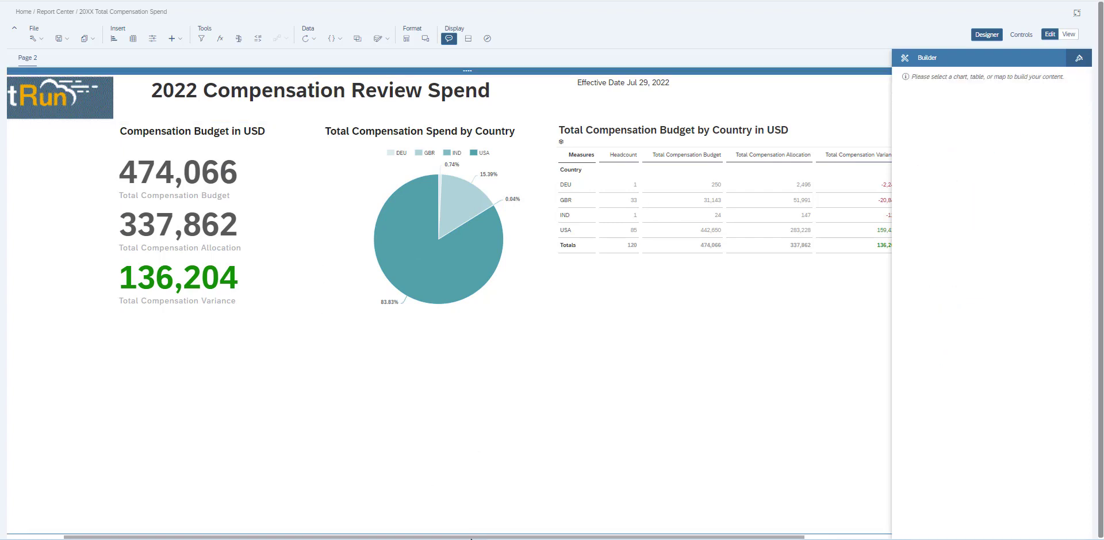
- Duplicate the Compensation Budget numeric chart, place the copy directly beneath it and retitle it "Incentive Budget in USD"
drag(470, 537, 375, 532)
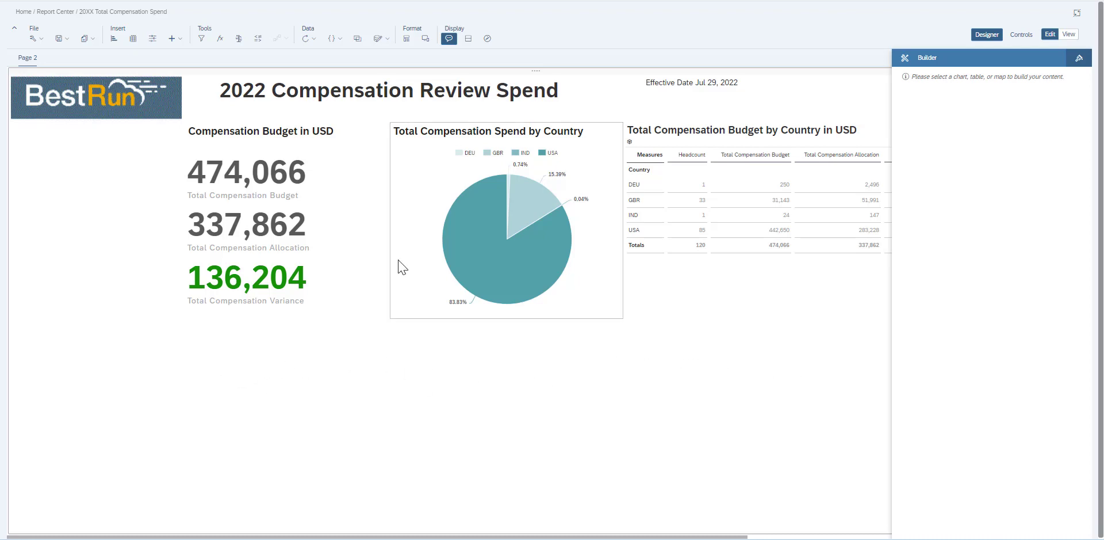
click(354, 151)
key(ctrl+c)
key(ctrl+v)
drag(215, 345, 388, 350)
double_click(223, 330)
text(Incentive)
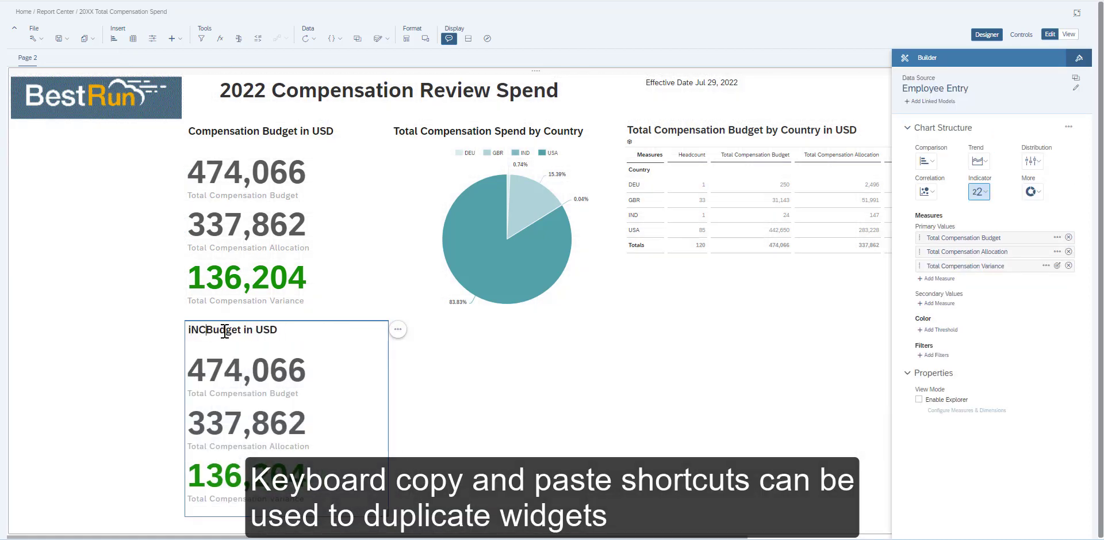
- Replace the Incentive Budget chart's measures with Total Incentive Budget, Total Incentive Allocation and Total Incentive Variance
click(1069, 237)
click(1069, 237)
click(1069, 238)
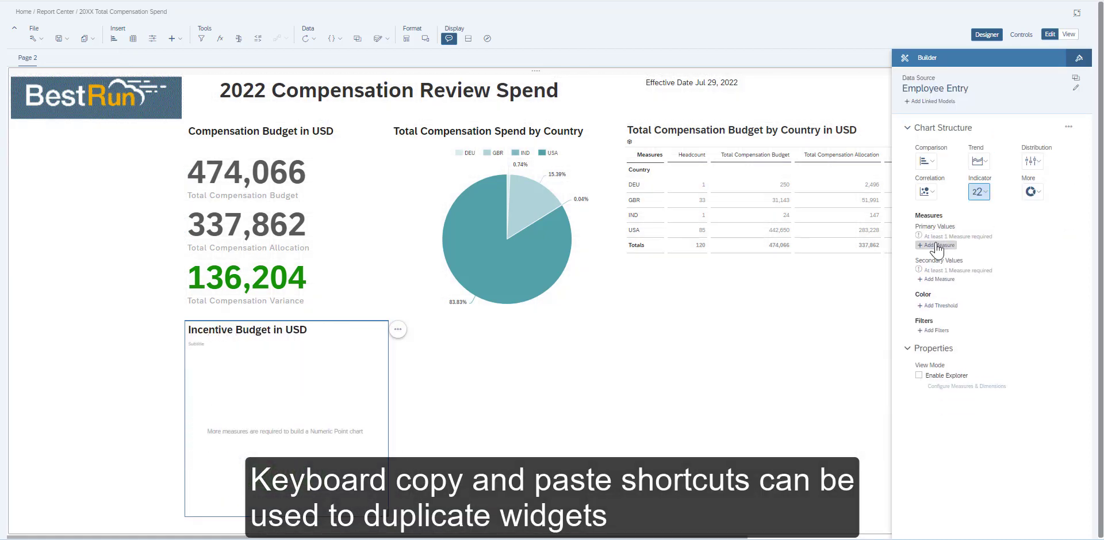
click(937, 247)
click(943, 390)
click(943, 377)
click(943, 402)
- Duplicate the Total Compensation Spend by Country pie chart beneath the original and retitle the copy "Total Incentive Spend by Country"
click(584, 257)
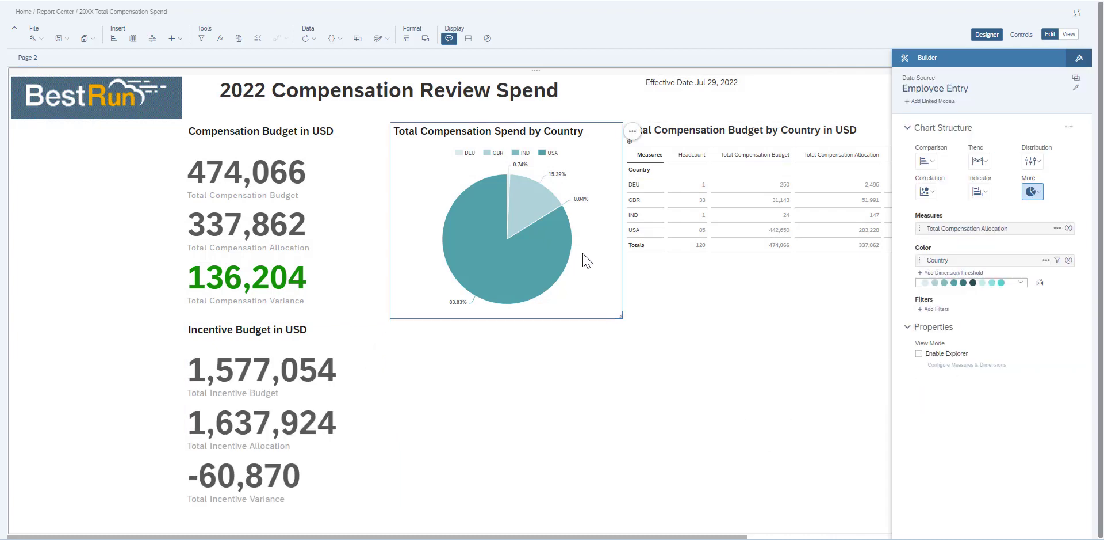
key(ctrl+c)
key(ctrl+v)
double_click(457, 329)
text(Incentive)
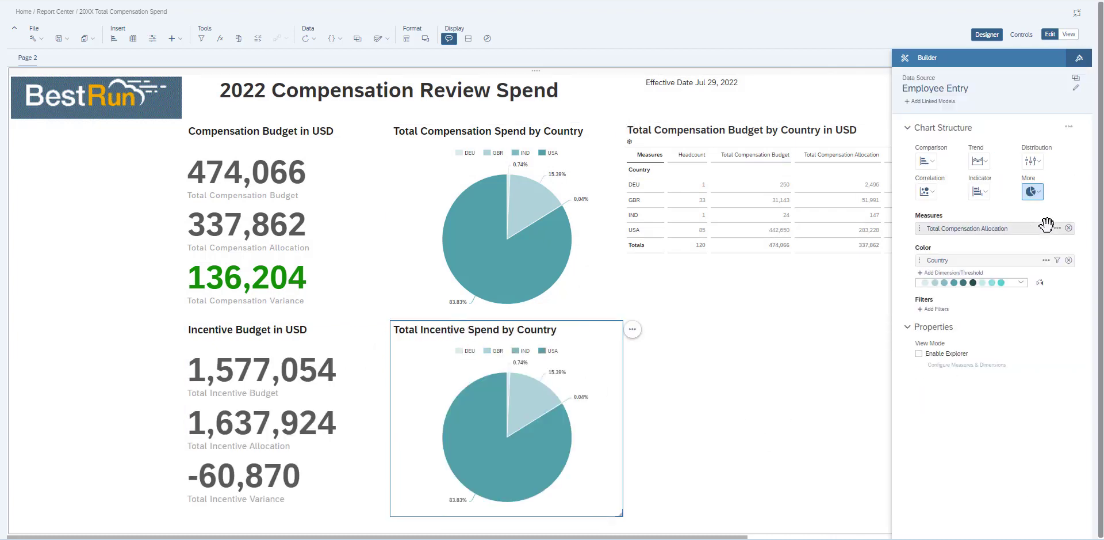
- Replace the duplicated pie chart's measure with Total Incentive Allocation
click(1069, 227)
click(937, 230)
click(947, 416)
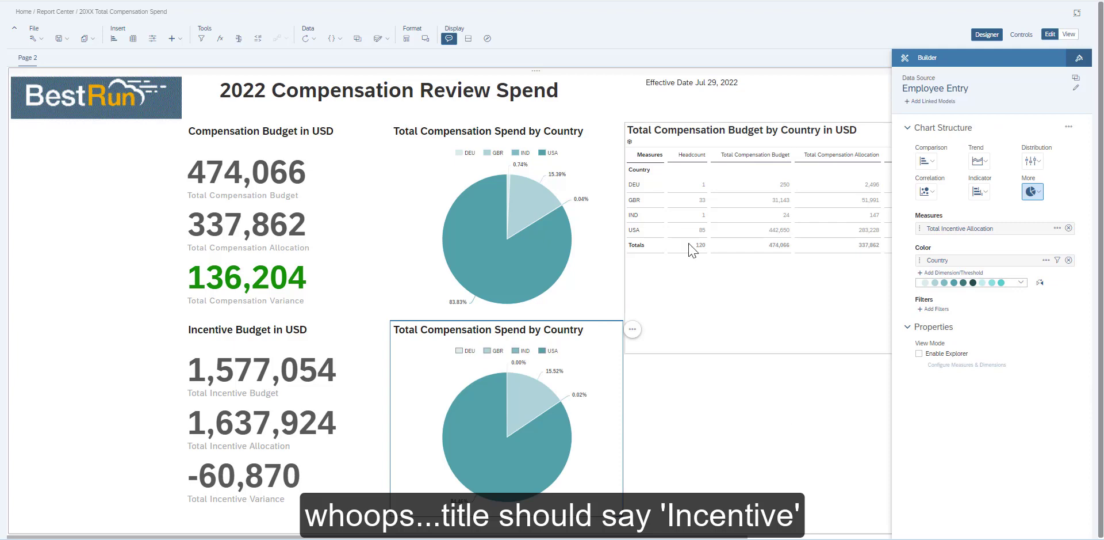
- Shorten the compensation table so its lower edge lines up with the neighbouring compensation pie chart
click(723, 265)
drag(738, 536, 879, 536)
drag(795, 349, 795, 314)
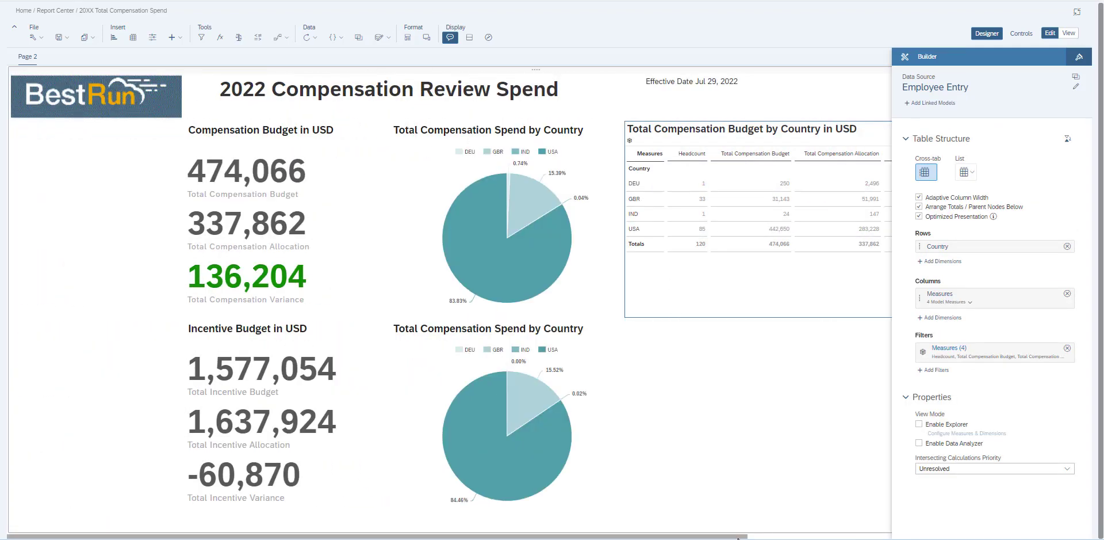
- Duplicate the country table beneath the original and retitle the copy "Total Incentive Budget by Country in USD"
drag(738, 536, 885, 536)
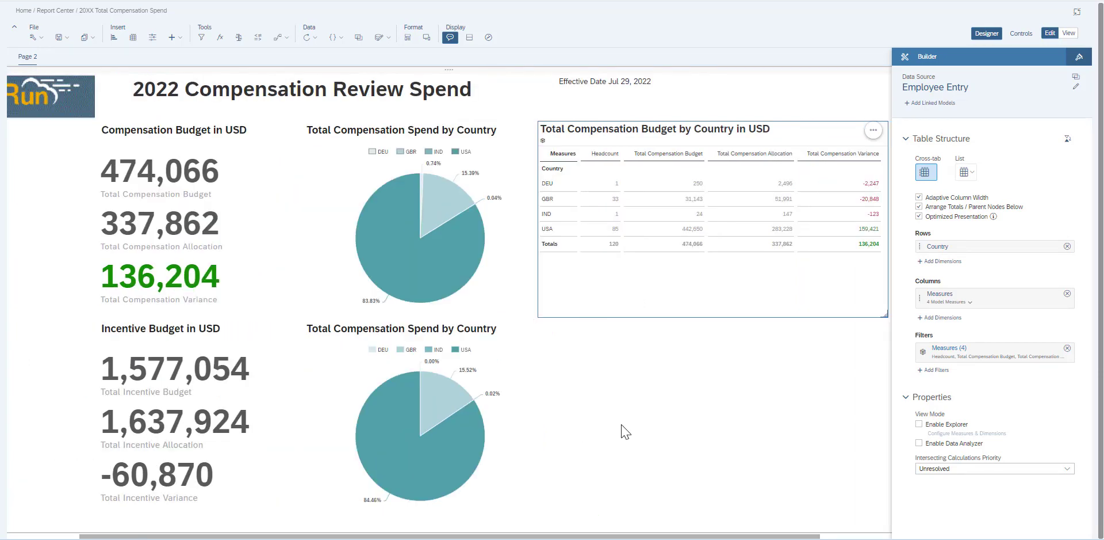
click(624, 432)
key(ctrl+v)
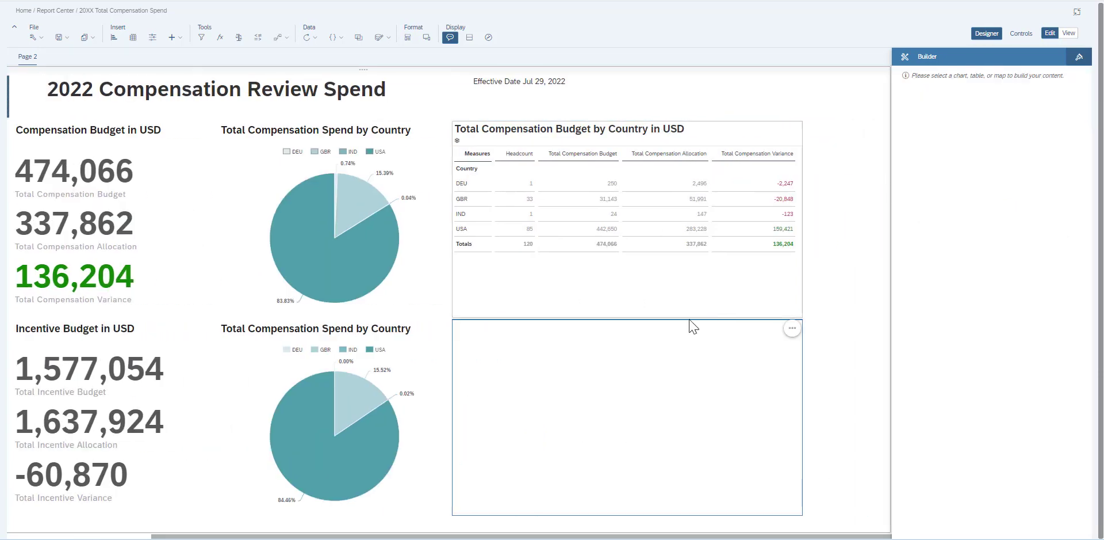
double_click(509, 328)
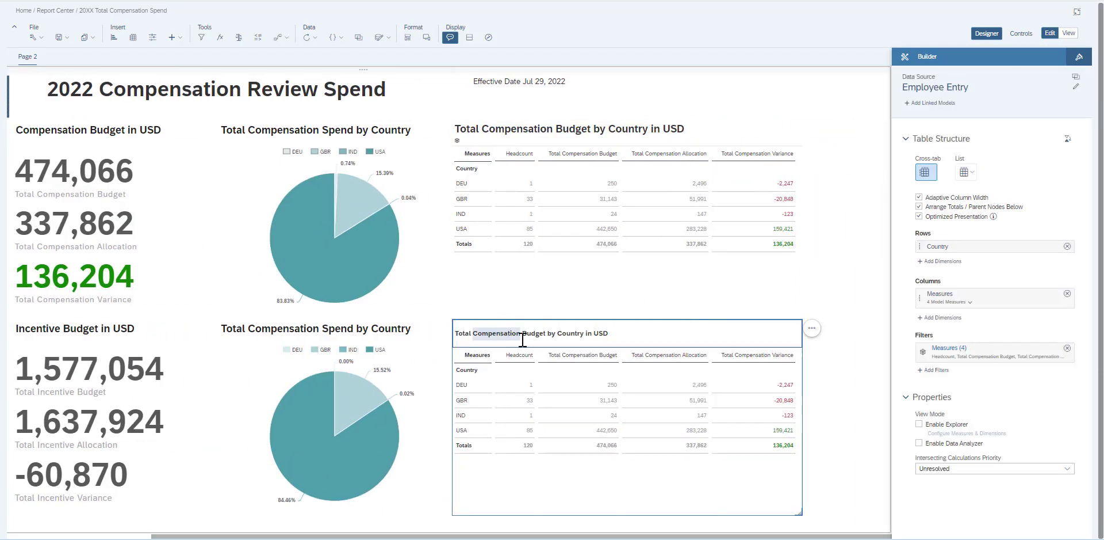
text(Incentive)
- Filter the duplicated table's measures to Headcount, Total Incentive Budget, Total Incentive Allocation and Total Incentive Variance instead of the compensation measures
click(1006, 278)
click(1056, 297)
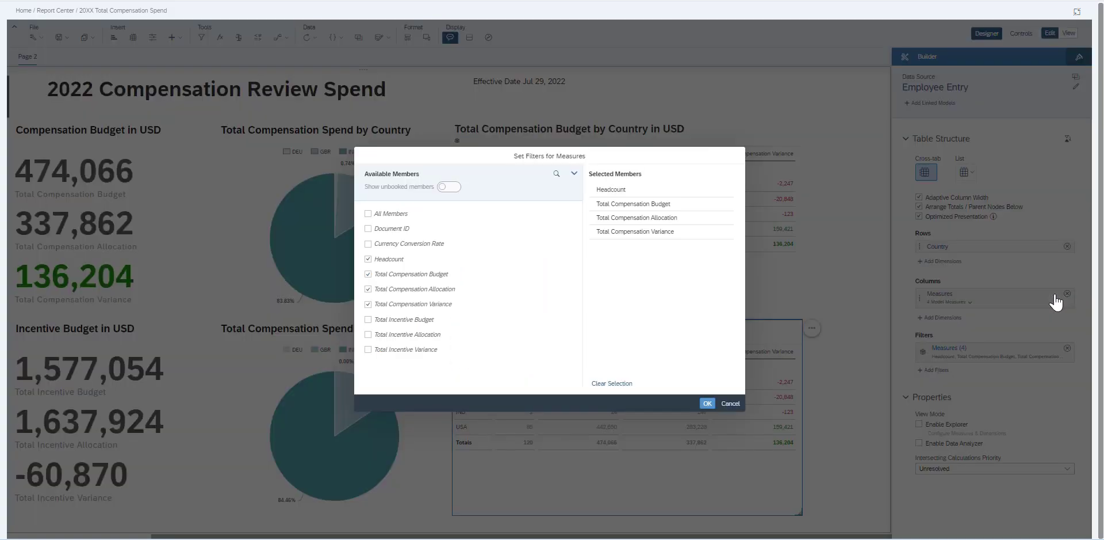
click(387, 274)
click(387, 288)
click(387, 303)
click(391, 319)
click(397, 334)
click(415, 350)
click(706, 402)
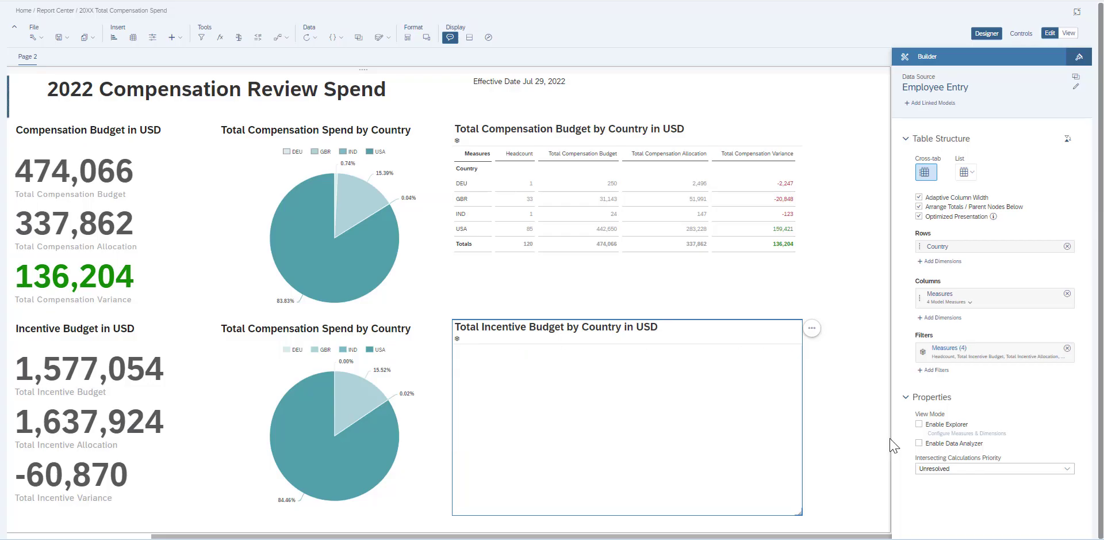
- Open the member order of the incentive table's measures and leave it without reordering
click(990, 349)
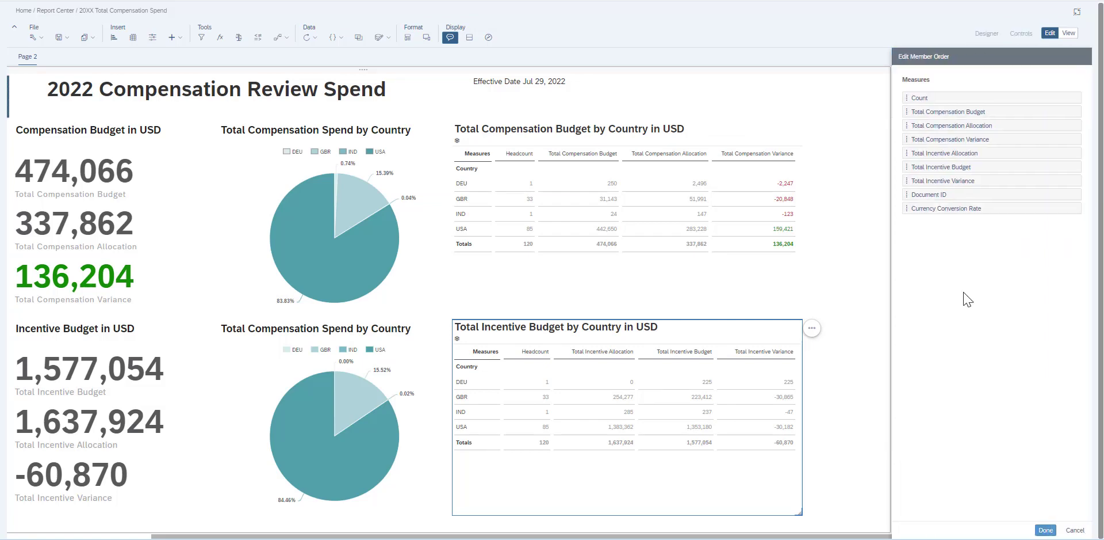
click(826, 447)
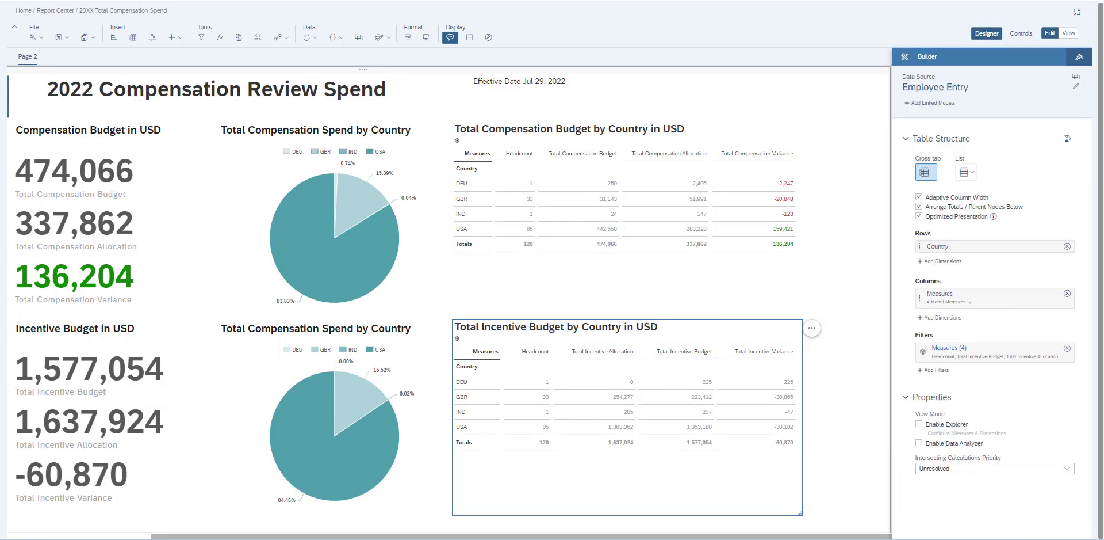
- In the Total Incentive Variance thresholds, delete the first threshold and give the remaining one an OK range starting at 0
right_click(776, 353)
mouse_move(786, 371)
click(878, 371)
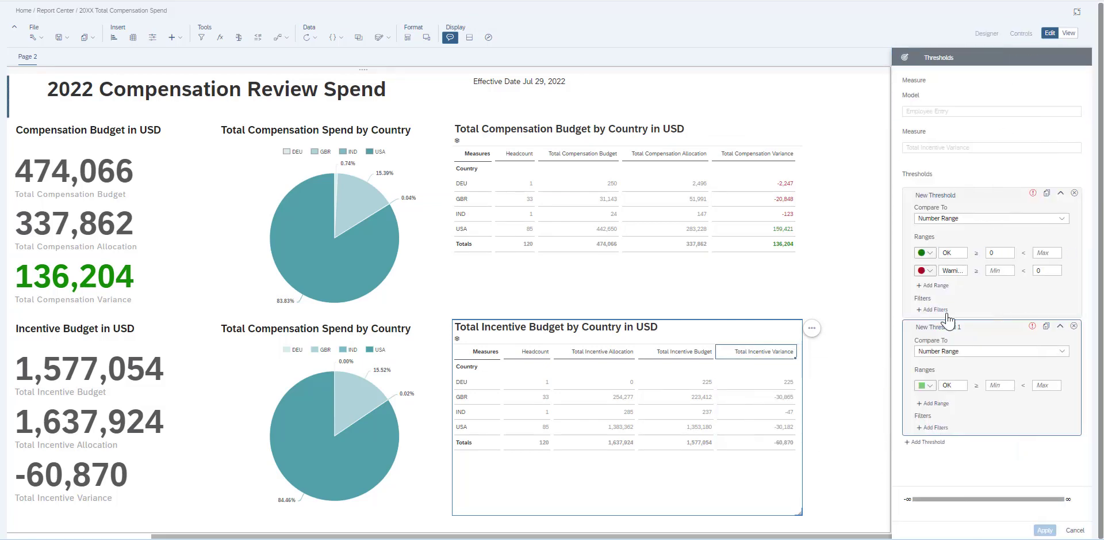
click(1075, 192)
click(1019, 219)
click(1002, 231)
click(1002, 254)
text(0)
- Add a red Warning range for values below 0 to the Total Incentive Variance threshold and apply it
click(936, 272)
click(1048, 272)
text(0)
click(925, 273)
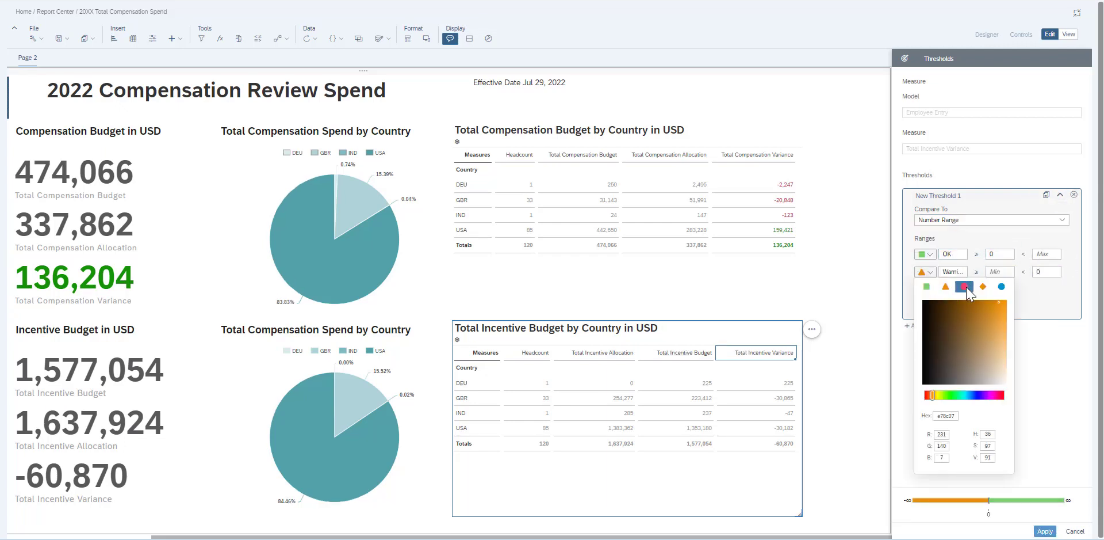
click(965, 286)
click(925, 272)
click(1030, 447)
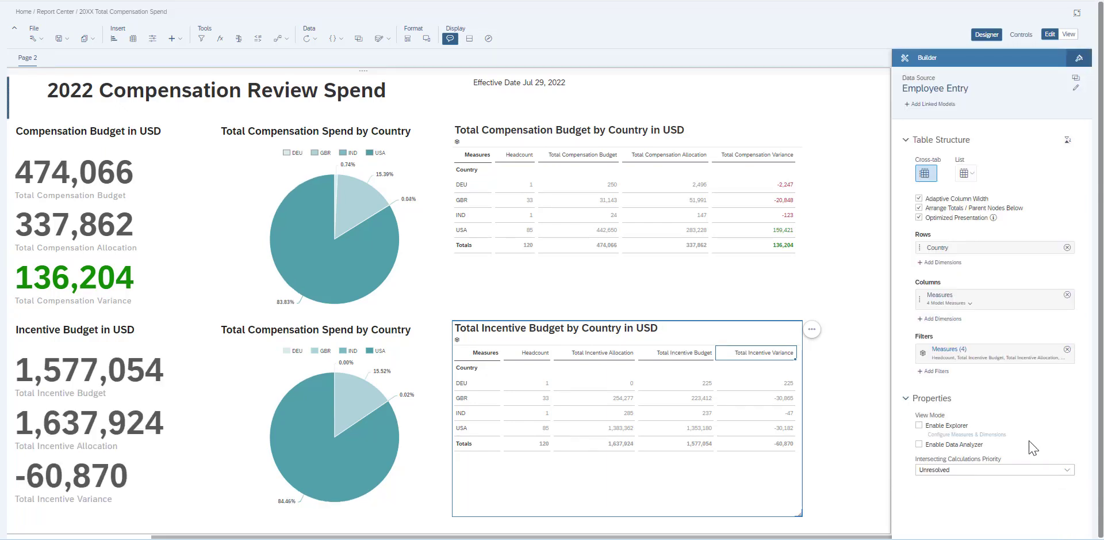
- Show the threshold on the Total Incentive Variance column of the incentive table
right_click(786, 353)
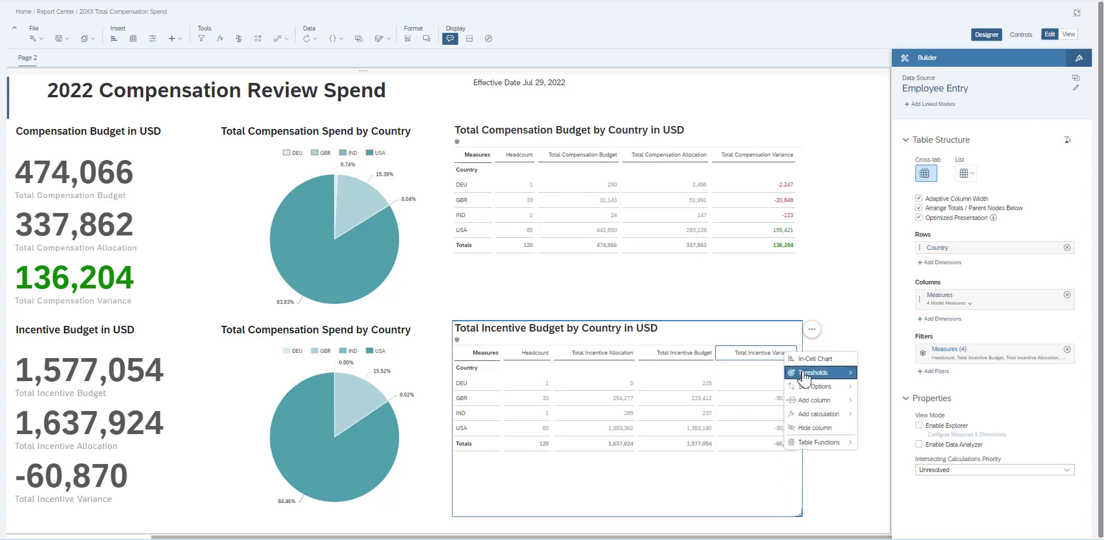
mouse_move(814, 372)
click(881, 415)
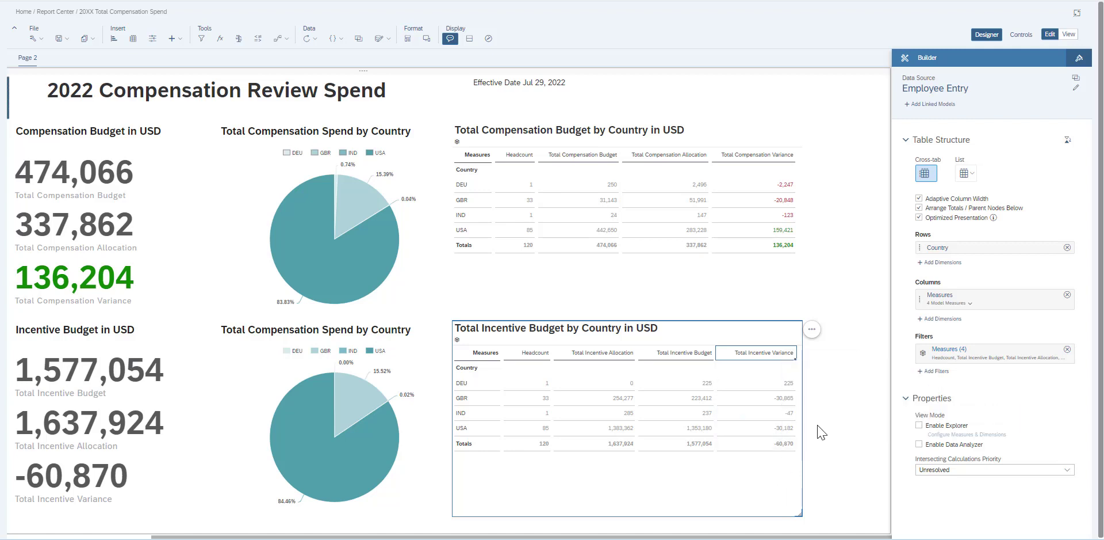
click(811, 339)
- Show the threshold on Total Incentive Variance in the Incentive Budget in USD figures and save the story
click(102, 363)
click(1058, 265)
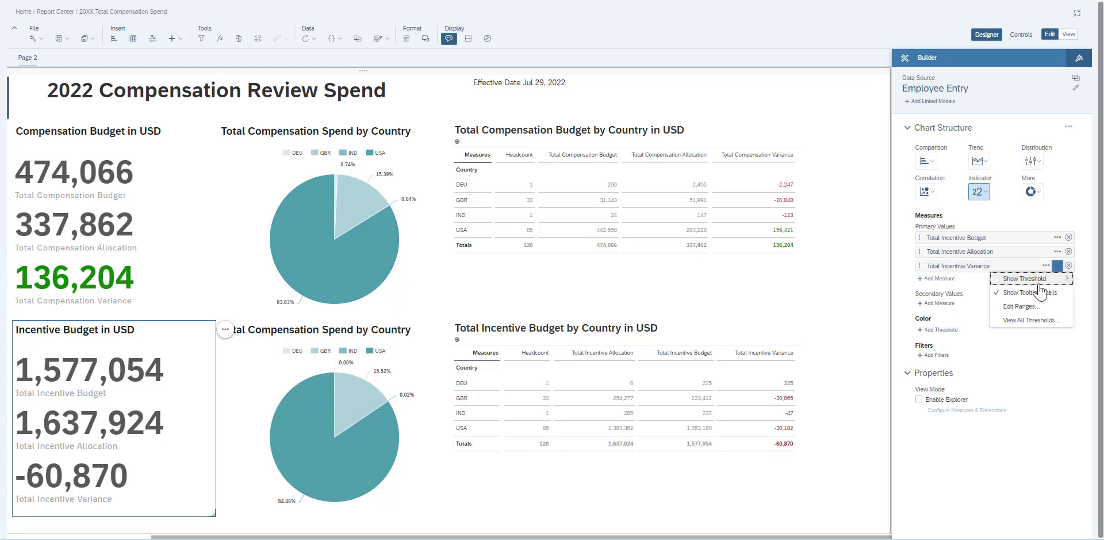
mouse_move(1035, 292)
click(962, 292)
drag(484, 536, 338, 536)
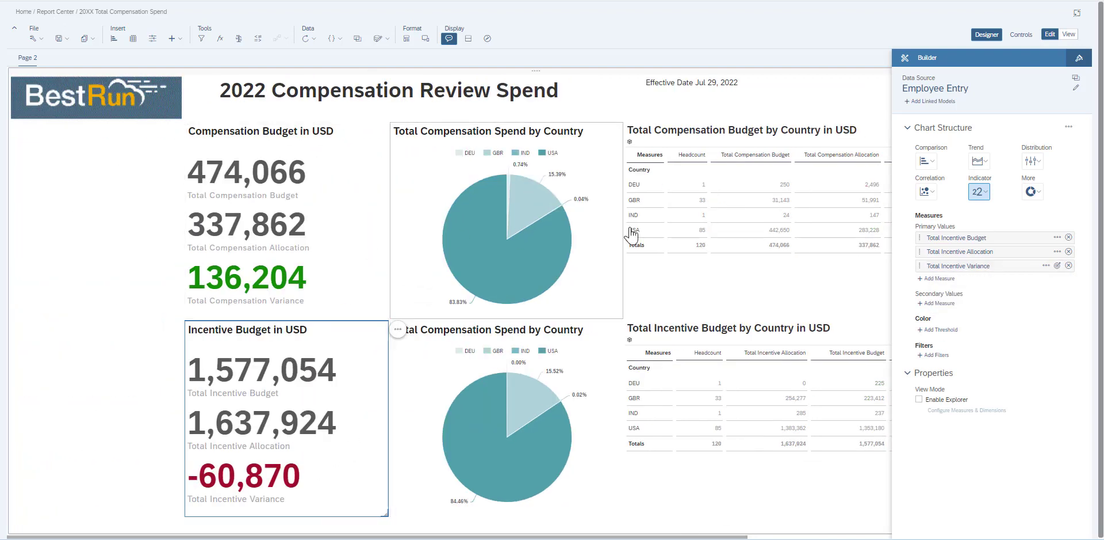
click(61, 38)
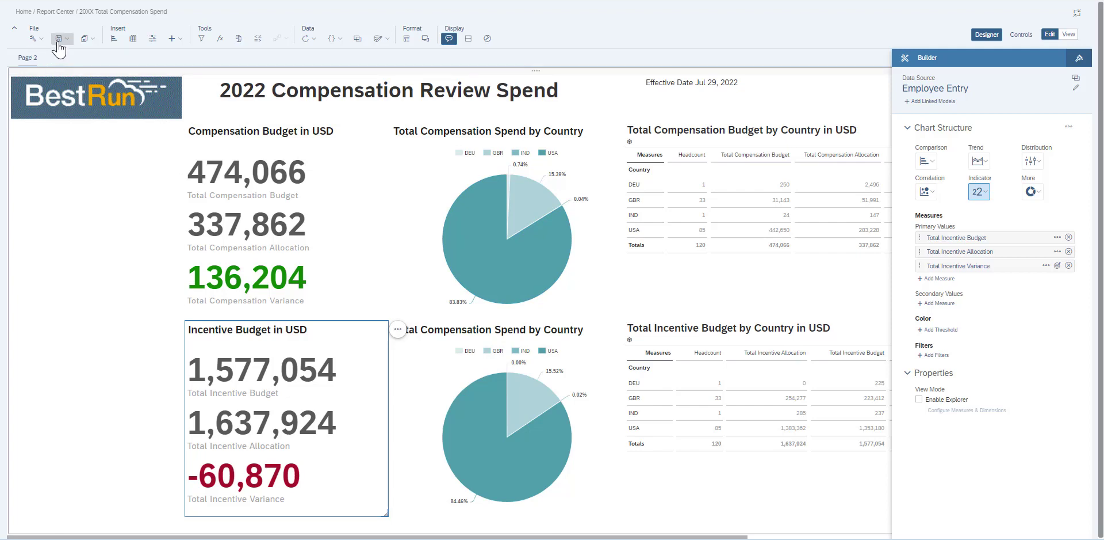
click(119, 66)
- Add a Division page filter beneath the logo with all members selected, and stretch it into a full checkbox list
click(152, 38)
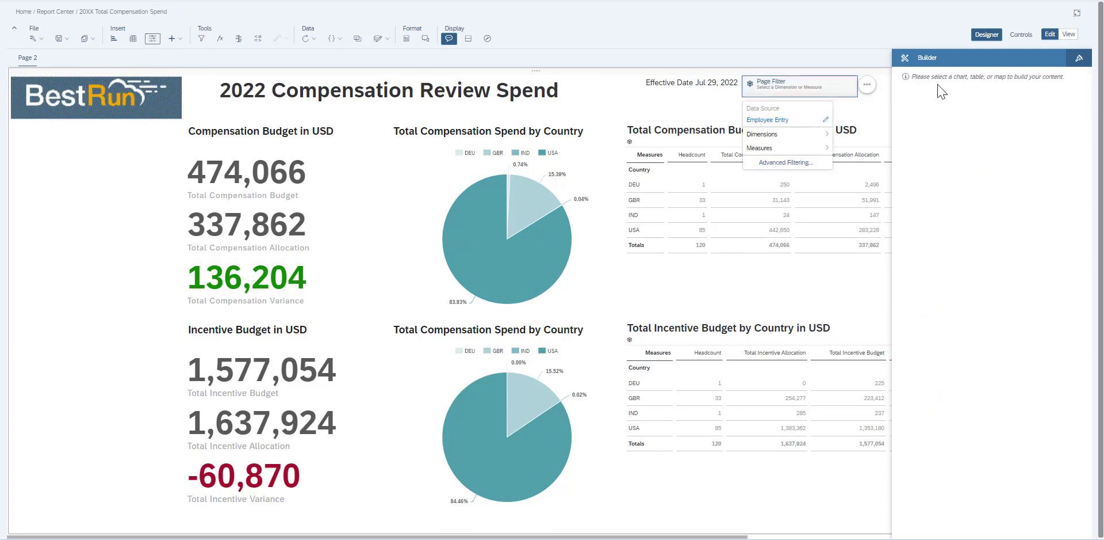
drag(850, 96, 131, 156)
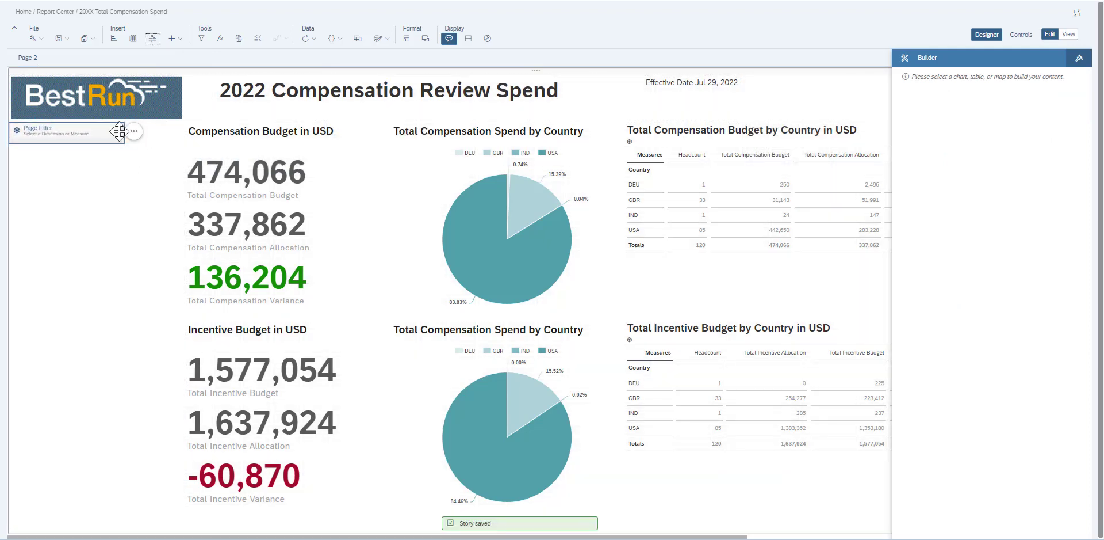
click(107, 136)
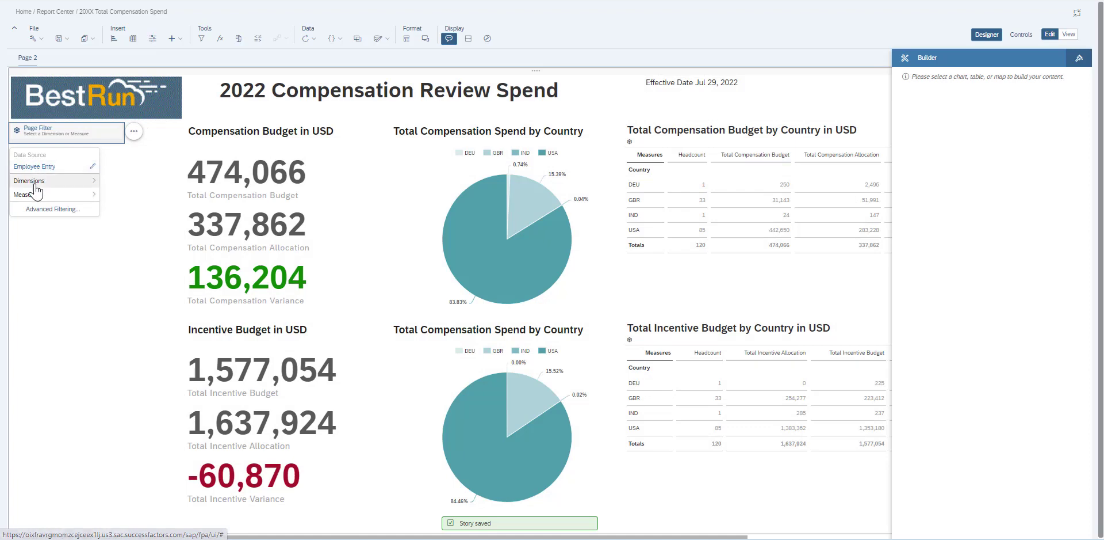
click(35, 182)
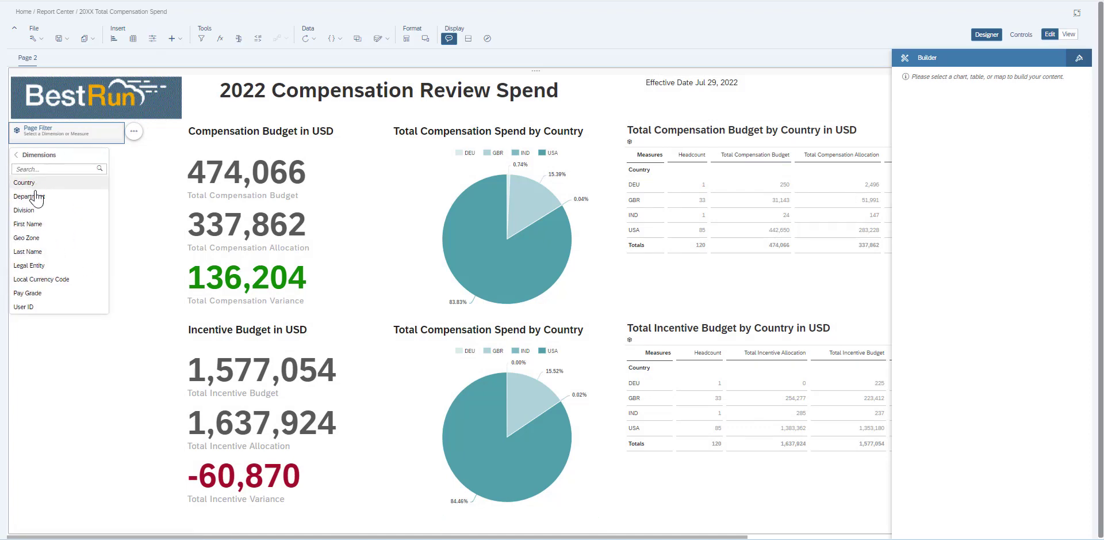
click(31, 211)
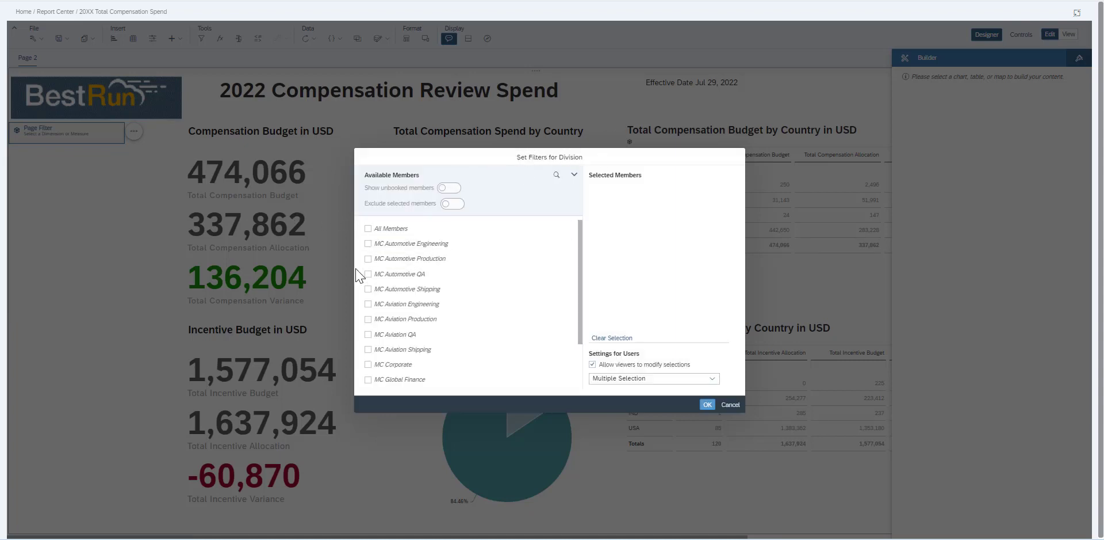
click(368, 228)
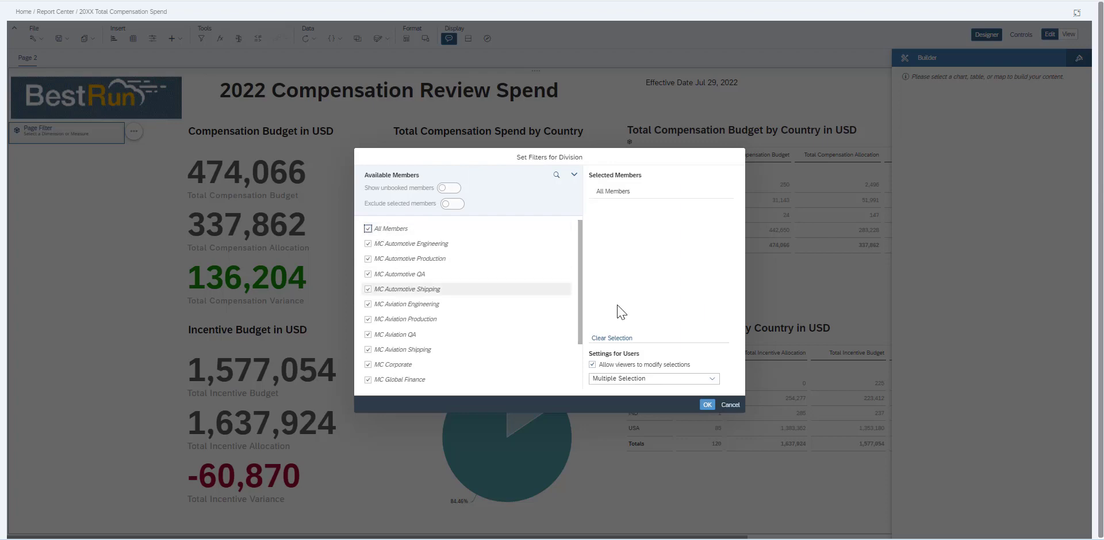
click(707, 403)
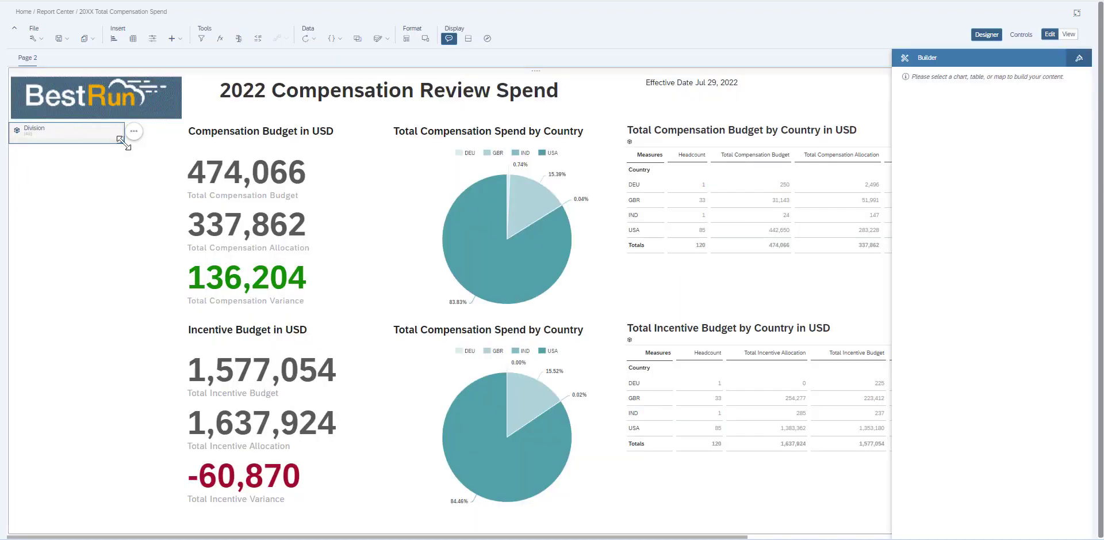
drag(121, 141, 113, 389)
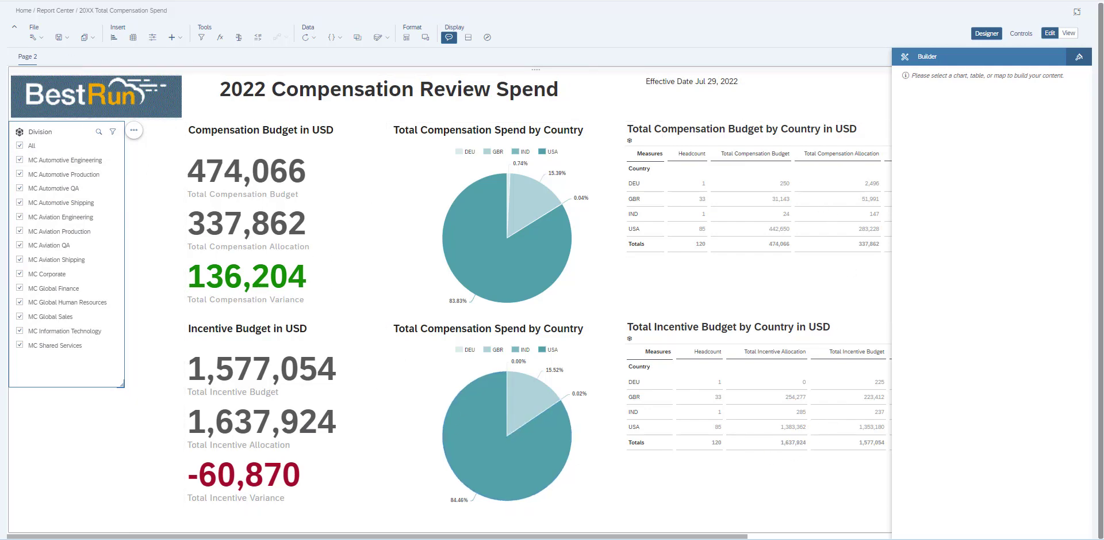
- Add a text box and place it between the logo and the Division filter
click(179, 38)
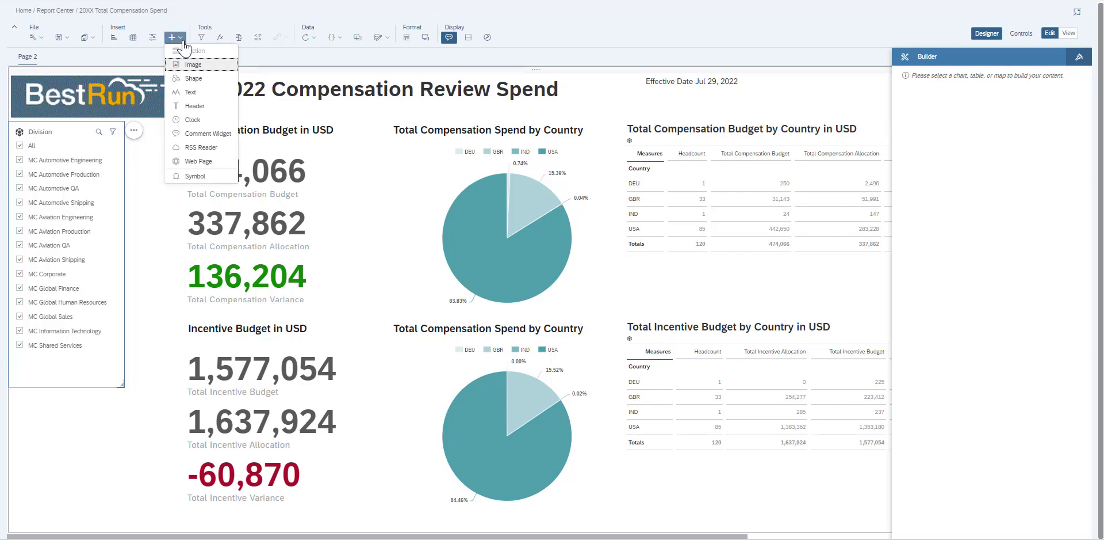
click(202, 93)
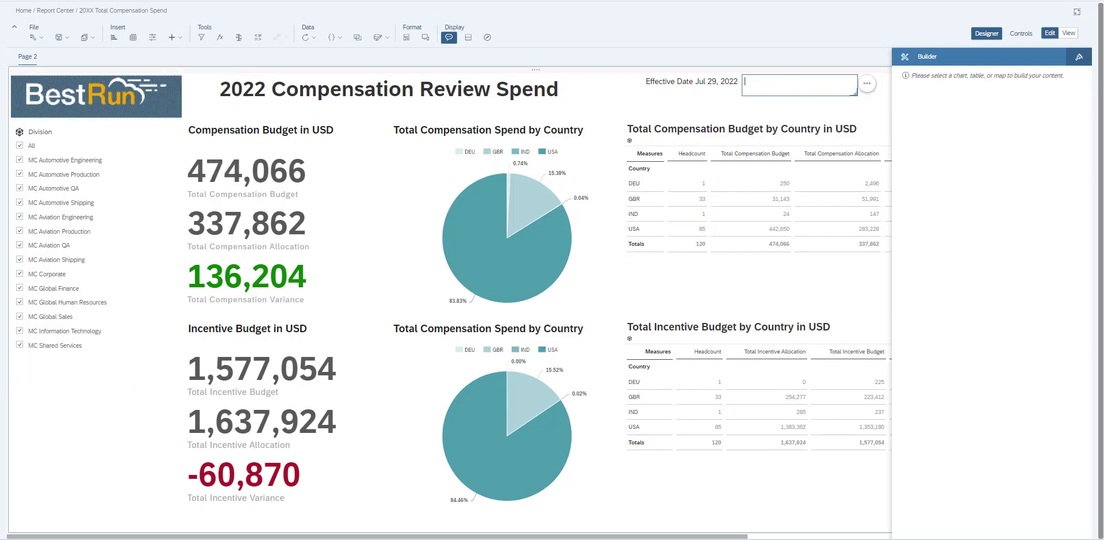
drag(414, 536, 662, 535)
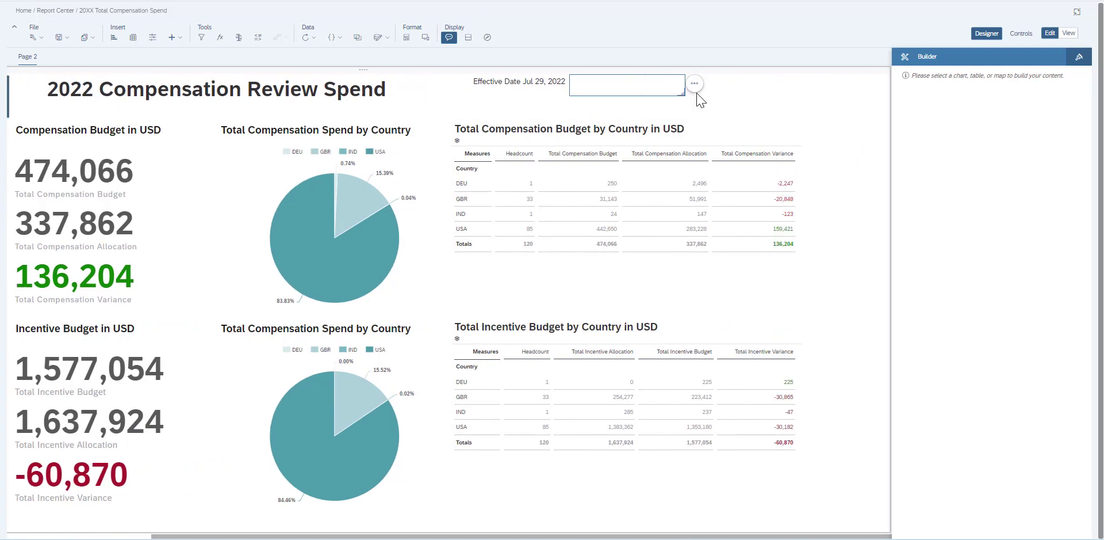
drag(673, 93, 101, 138)
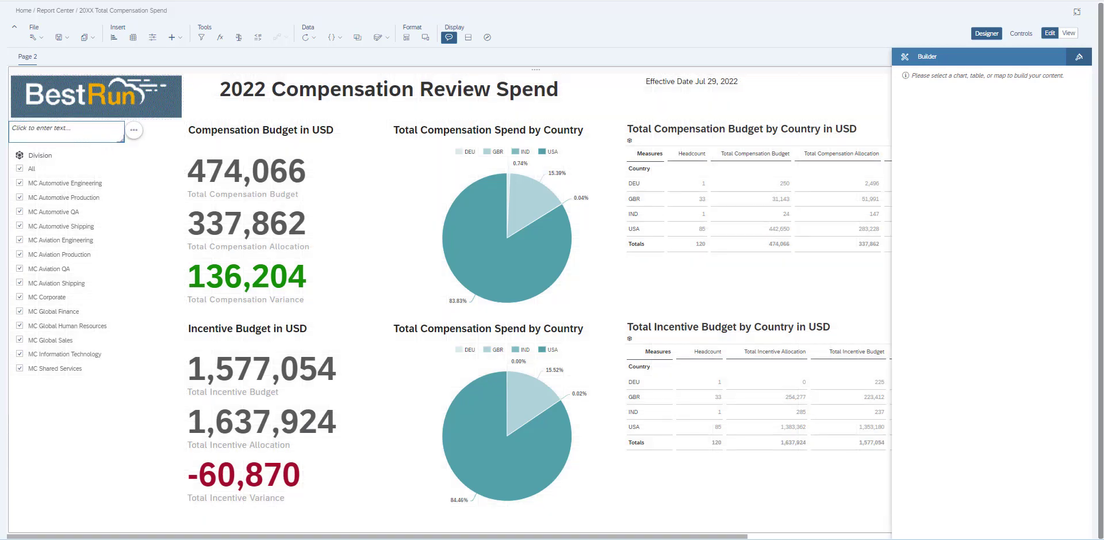
- Fill the text box with "INSTRUCTIONS: Use the checkboxes below to filter on all widgets based on Division.", remove its bullet and fit its height
click(58, 129)
key(ctrl+v)
drag(122, 140, 123, 187)
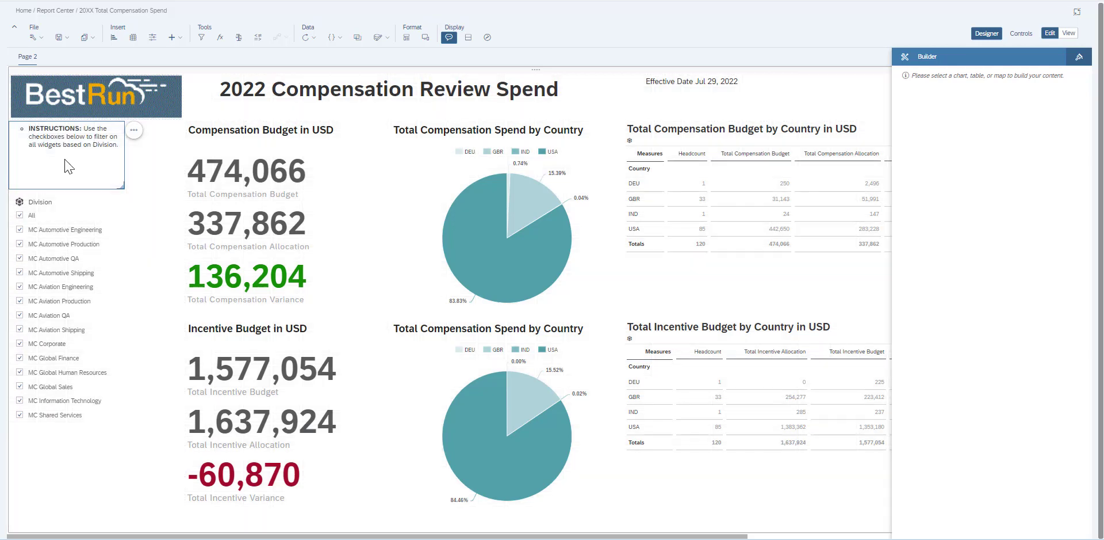
key(BackSpace)
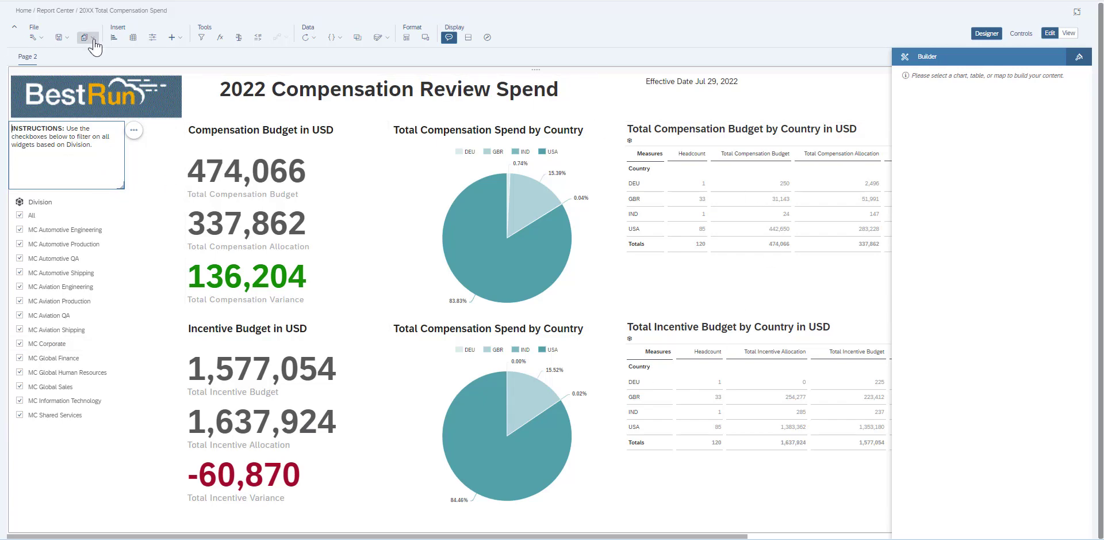
drag(122, 185, 122, 161)
click(157, 168)
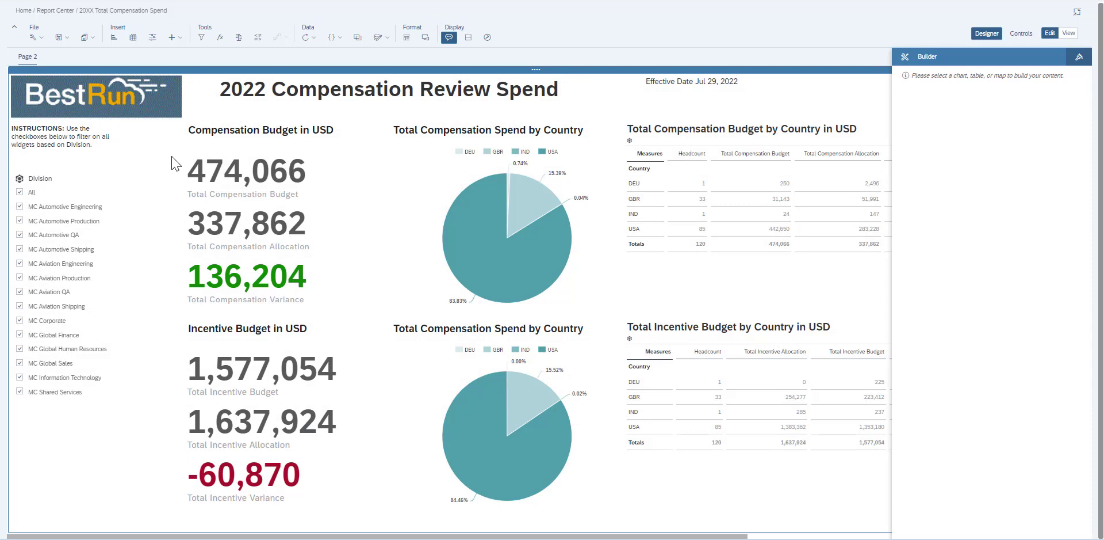
- Preview the story in view mode, test the Division filter without MC Global Sales and MC Information Technology, and reselect all divisions
click(1073, 35)
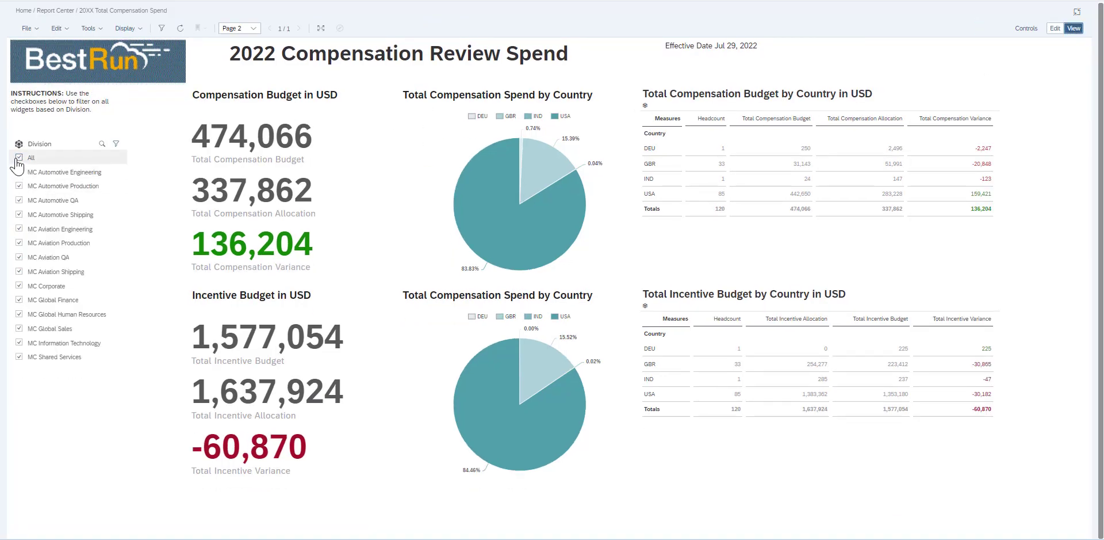
click(19, 343)
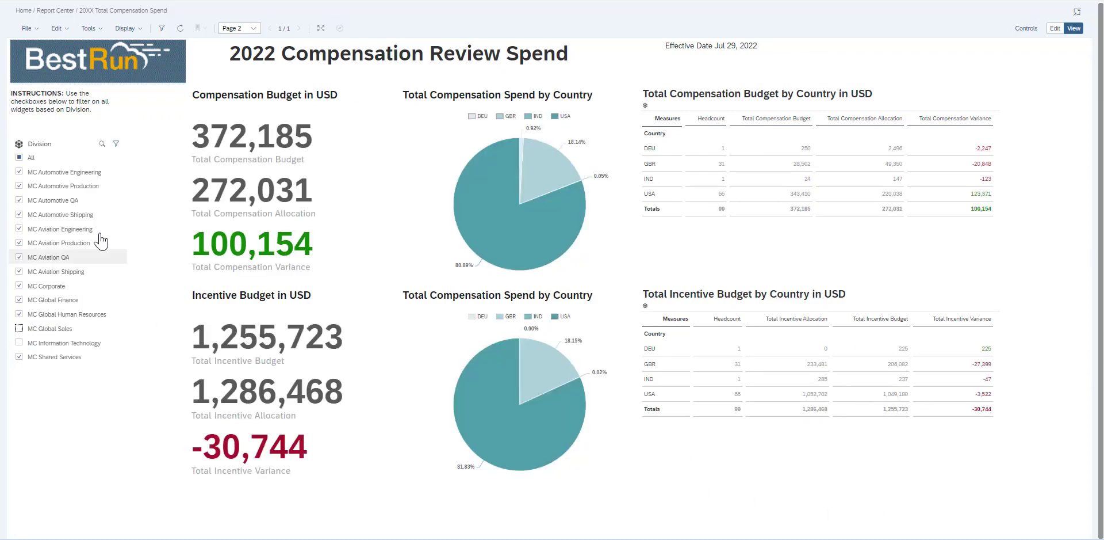
click(19, 157)
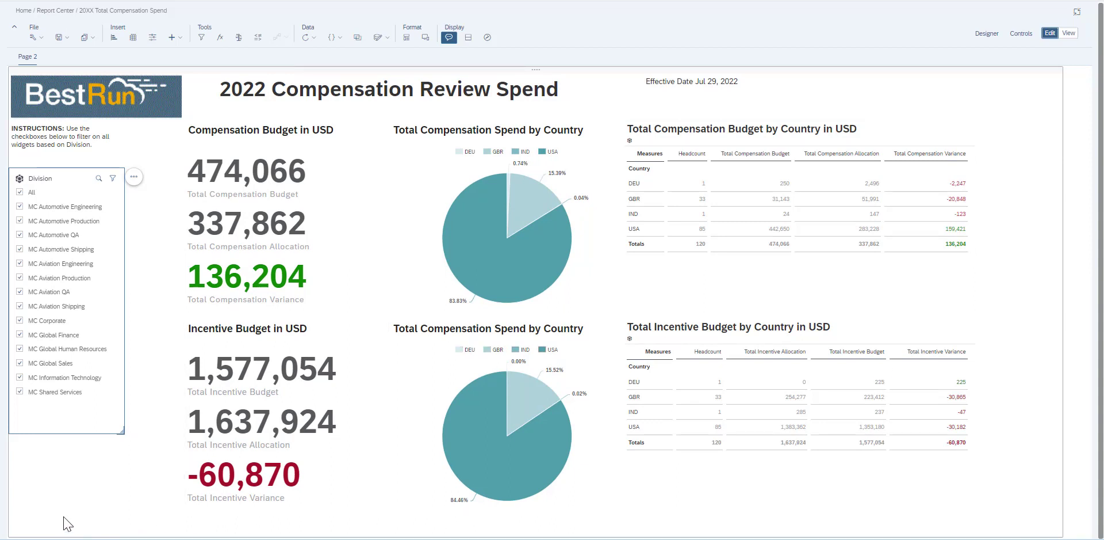
- Add a wide text box beneath the incentive figures reading "Note: All values display in the template functional currency USD"
click(174, 37)
click(274, 89)
click(1069, 34)
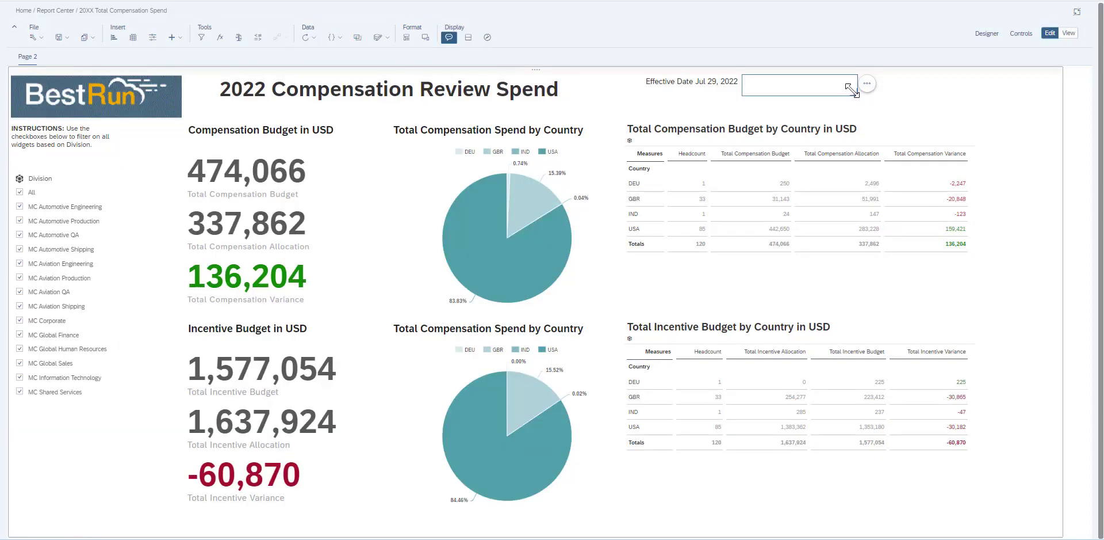
drag(828, 92, 286, 535)
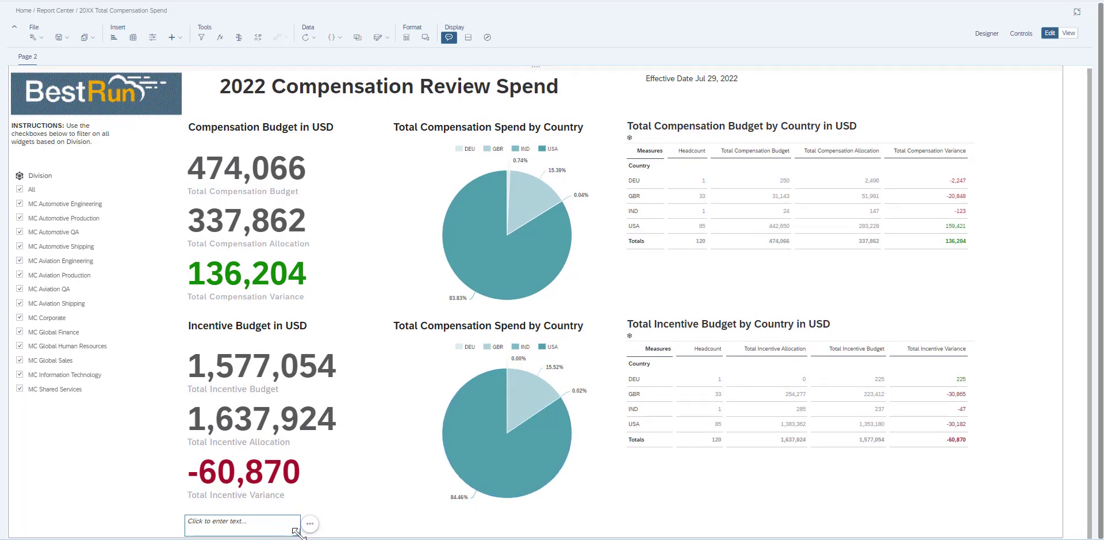
drag(294, 530, 477, 535)
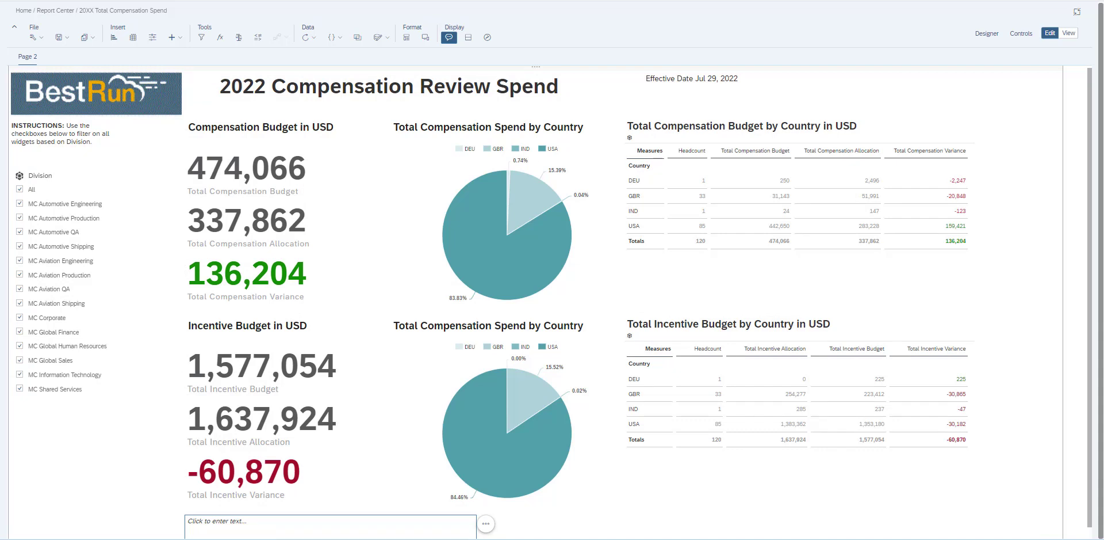
click(223, 528)
text(Note: All values display in the template functional currency USD)
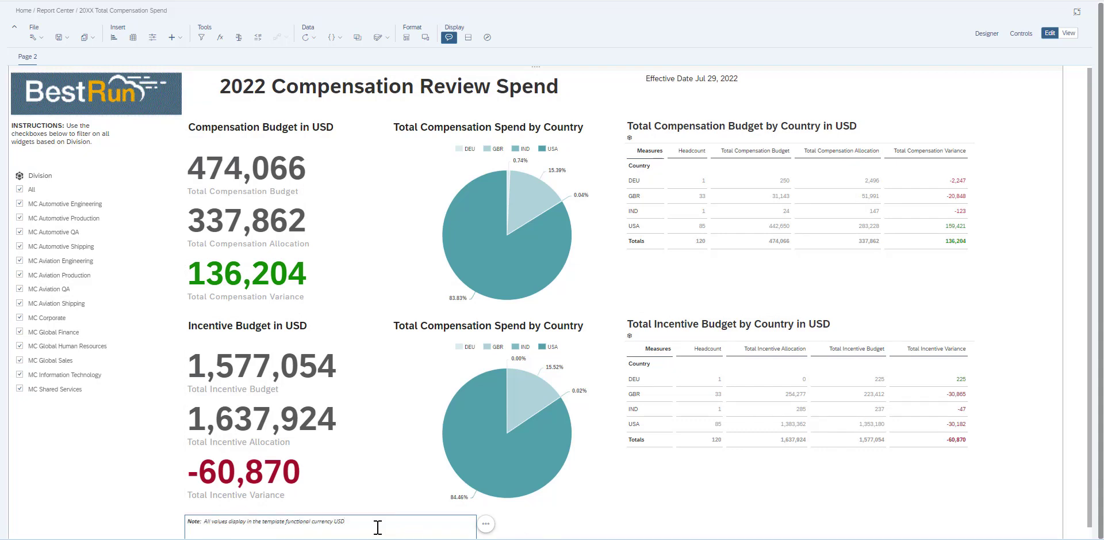
- Set the font size of the currency note beneath the incentive figures to 18
drag(368, 523, 185, 519)
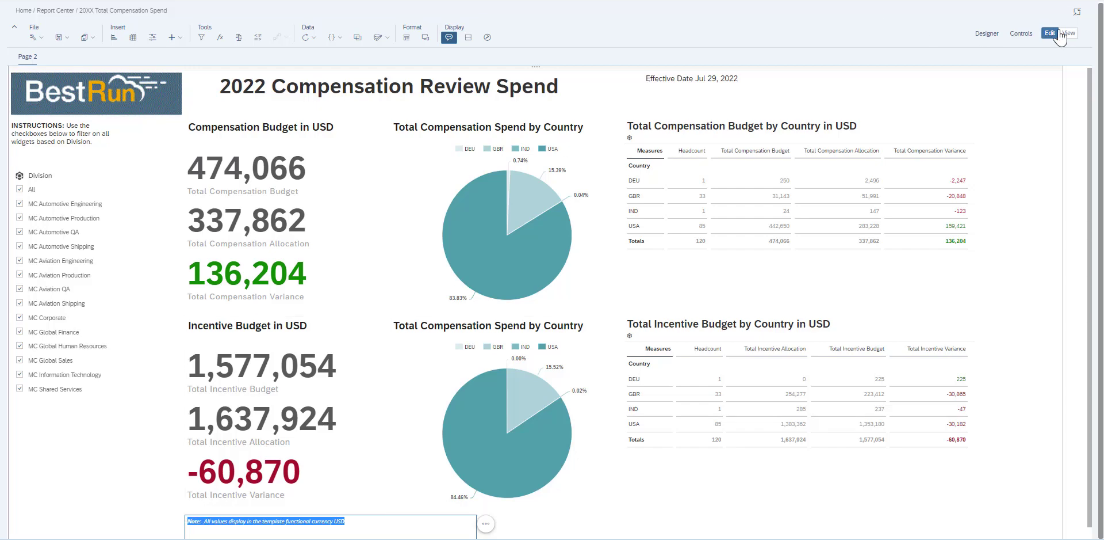
click(984, 35)
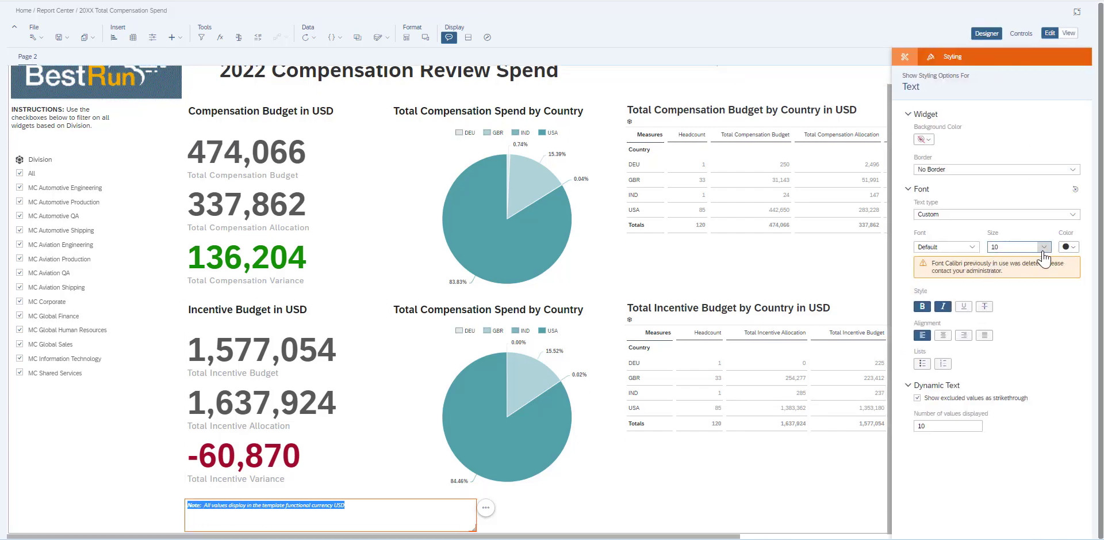
click(1043, 247)
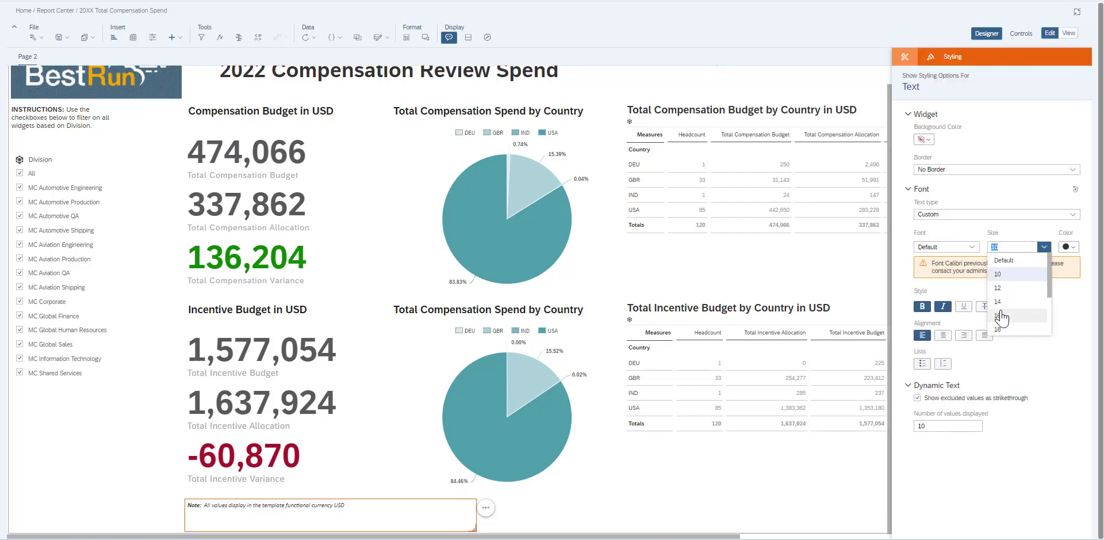
click(1003, 316)
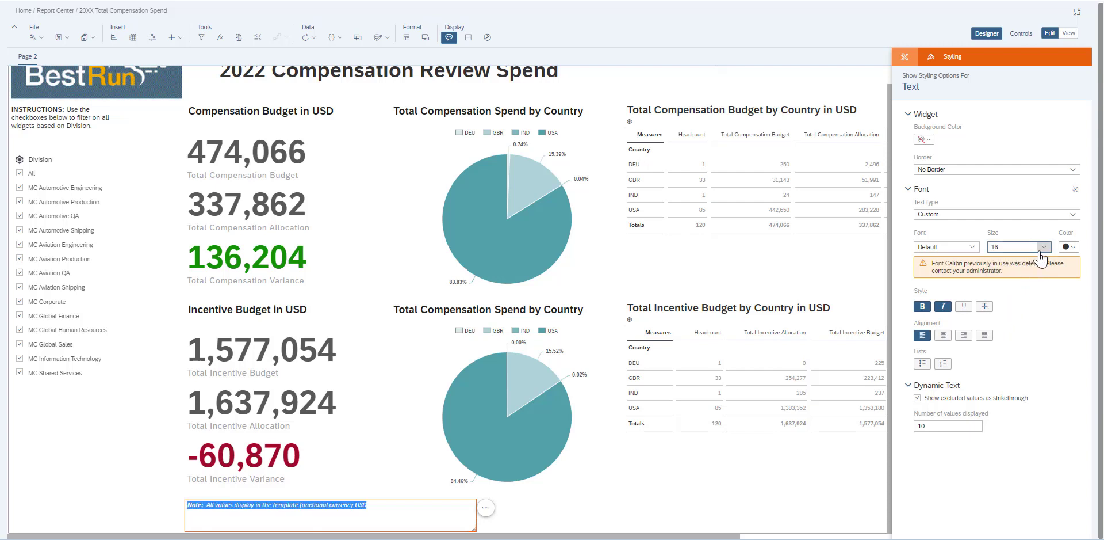
click(1043, 247)
click(1011, 330)
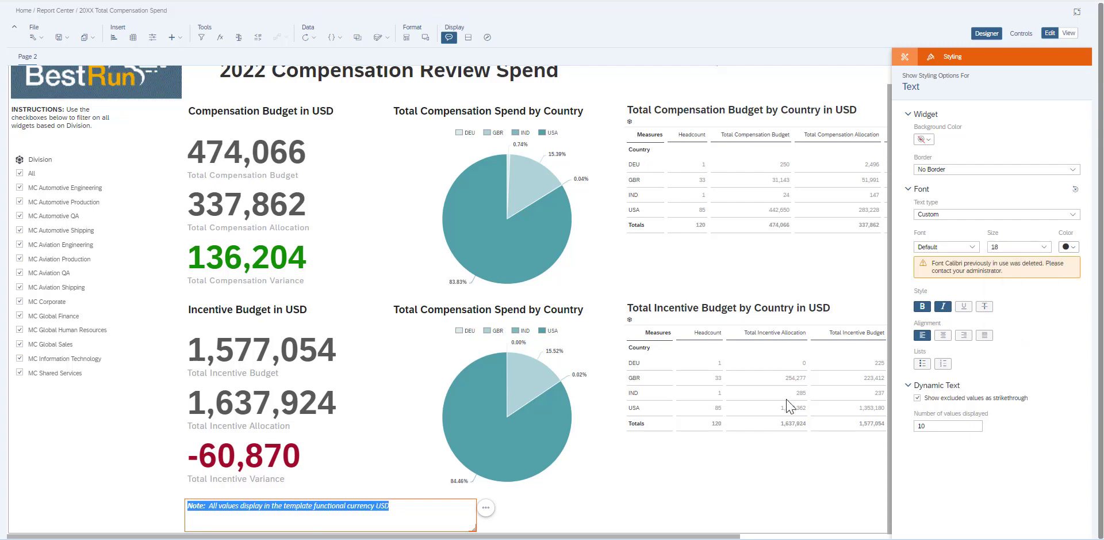
click(537, 521)
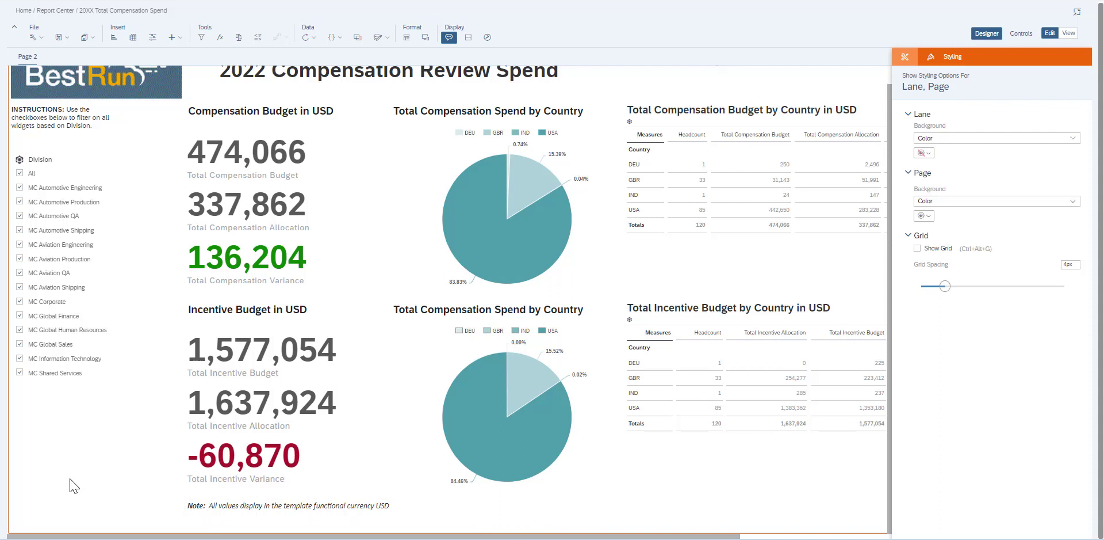
- Save the story and display it in view mode
scroll(201, 146, up, 1)
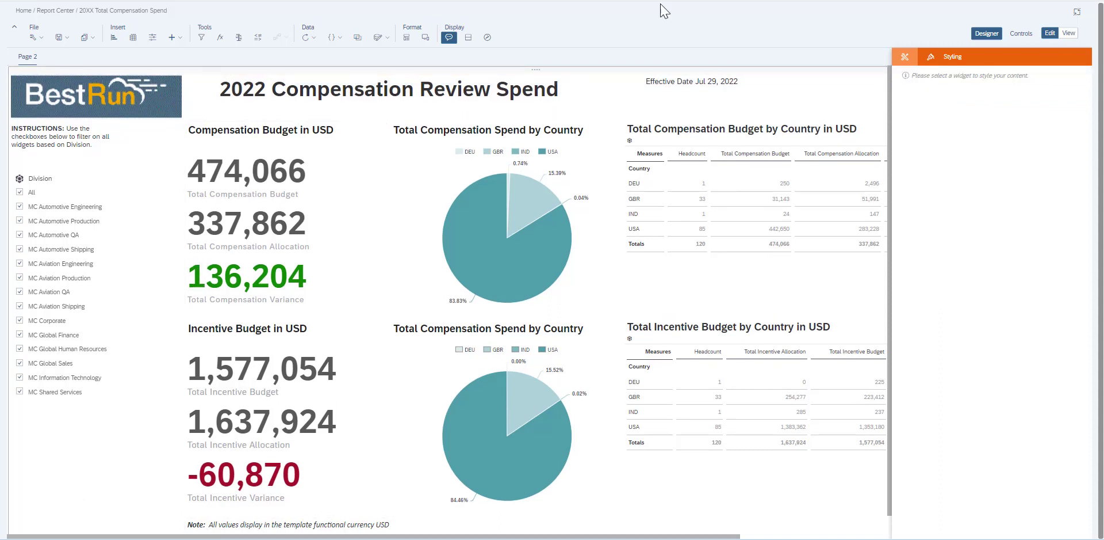
click(61, 38)
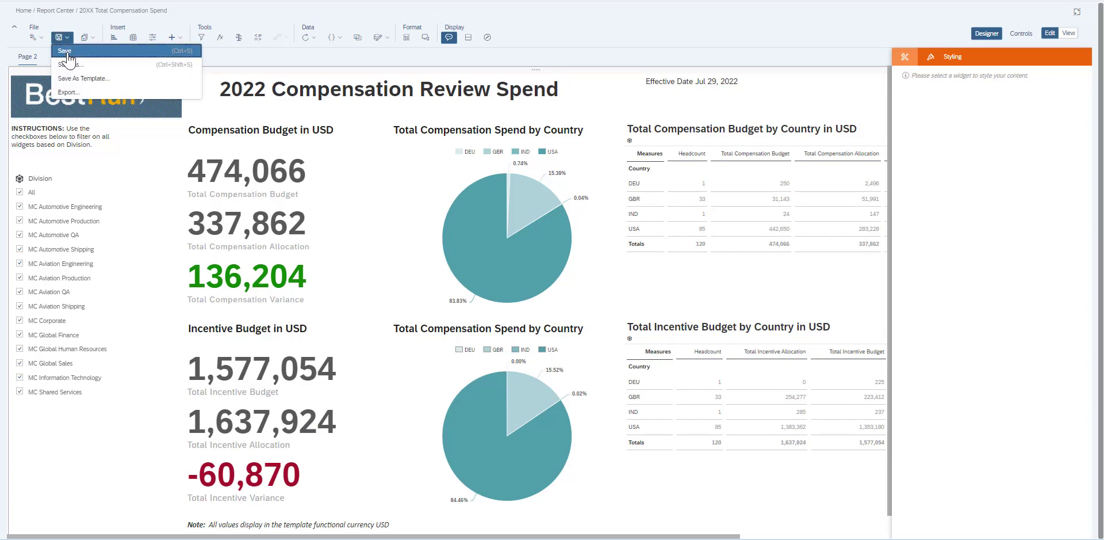
click(65, 51)
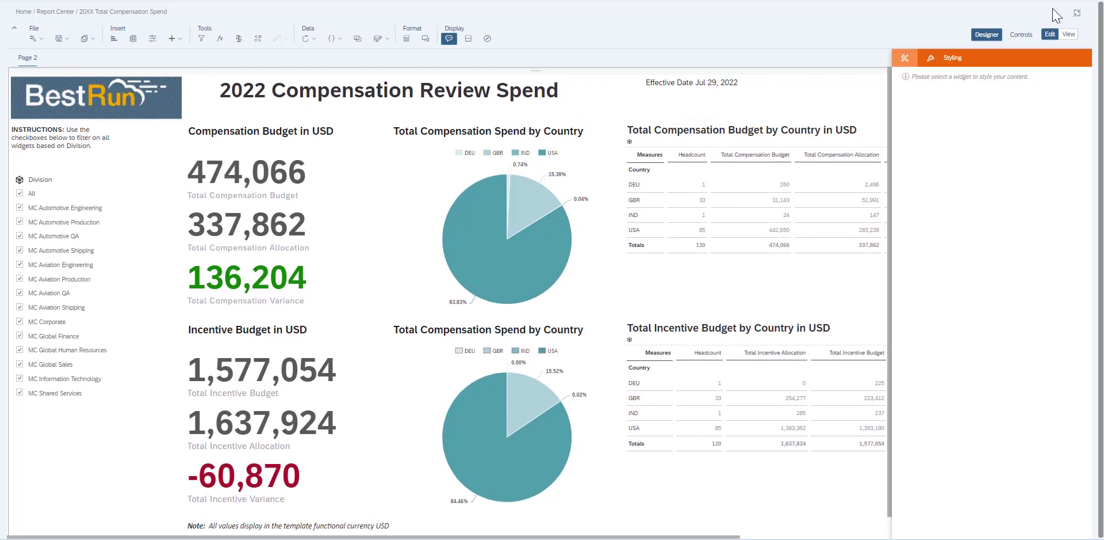
click(1069, 35)
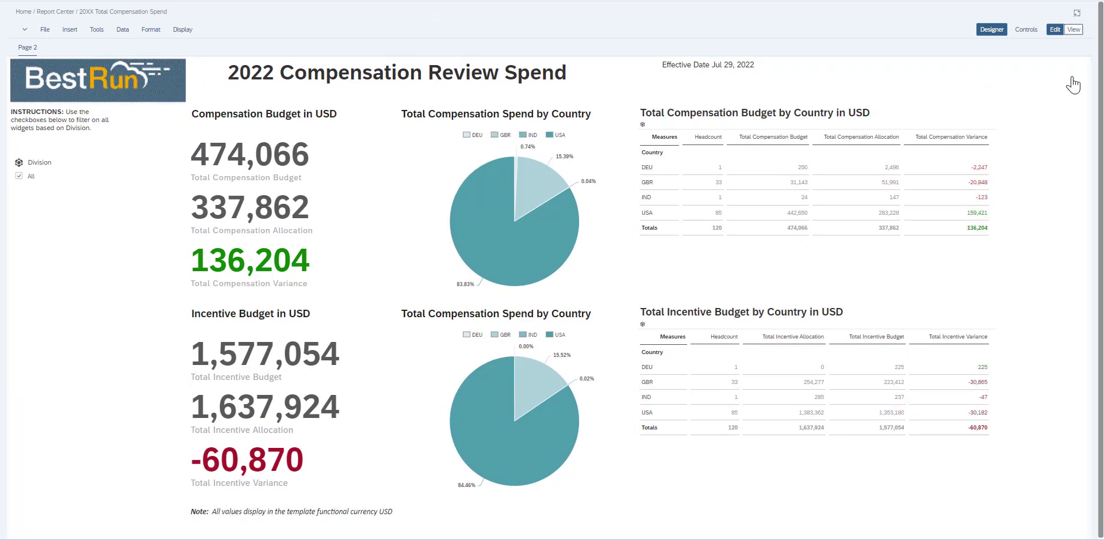